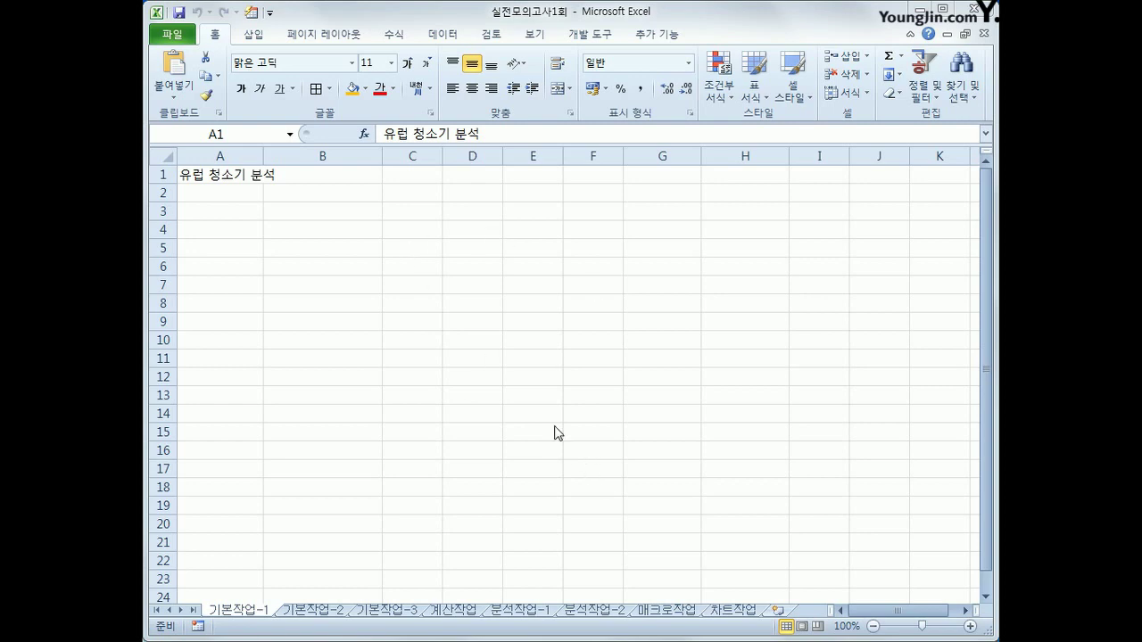
# On the 기본작업-2 sheet, merge and center the title across A1:G1
pyautogui.click(305, 614)
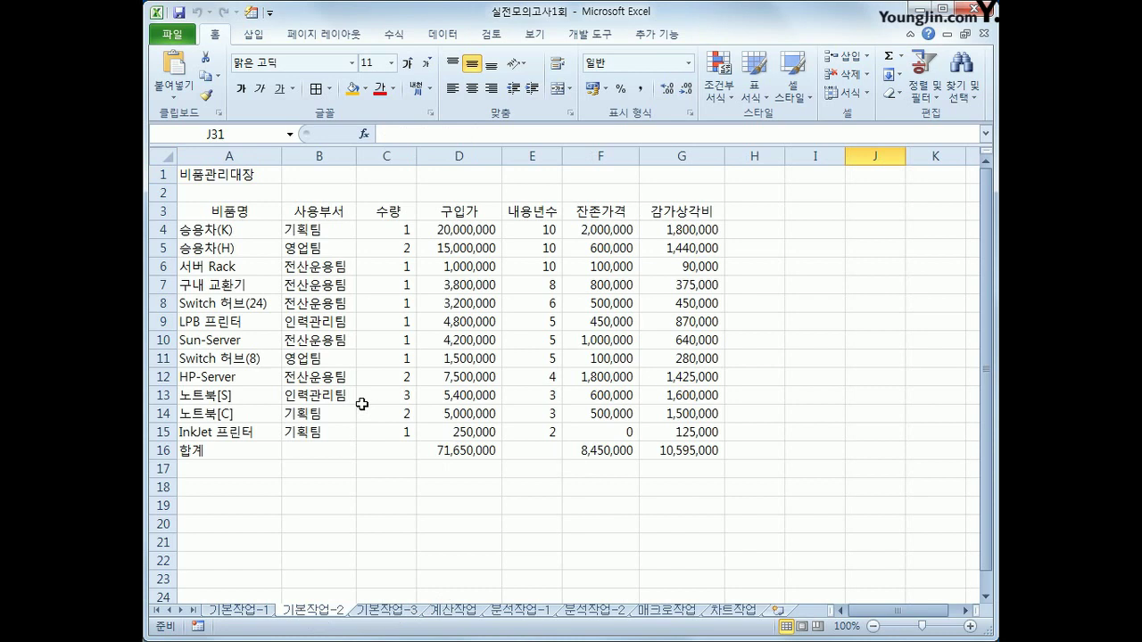
pyautogui.moveTo(247, 178); pyautogui.dragTo(654, 181)
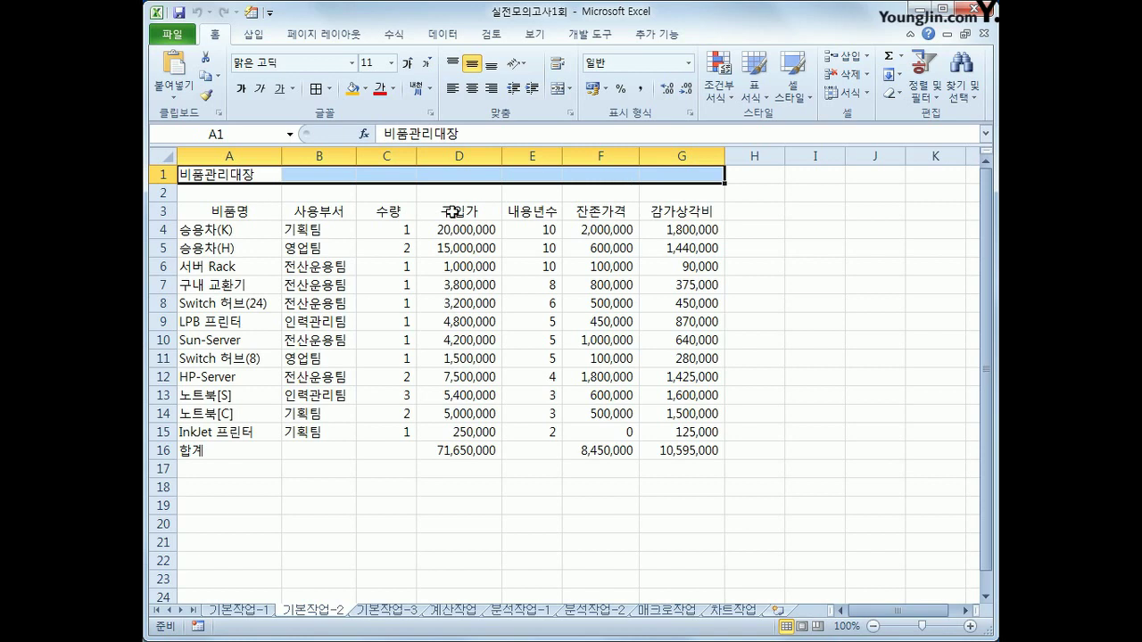
pyautogui.click(562, 96)
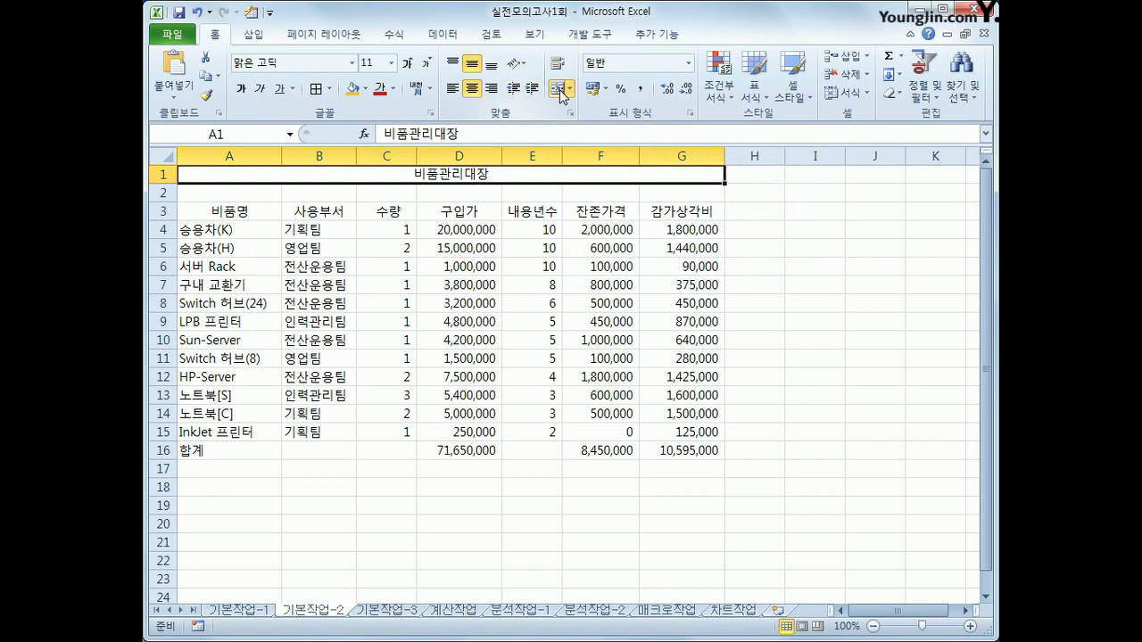
# Format the merged title in 굴림체, size 16, with bold and underline
pyautogui.click(353, 64)
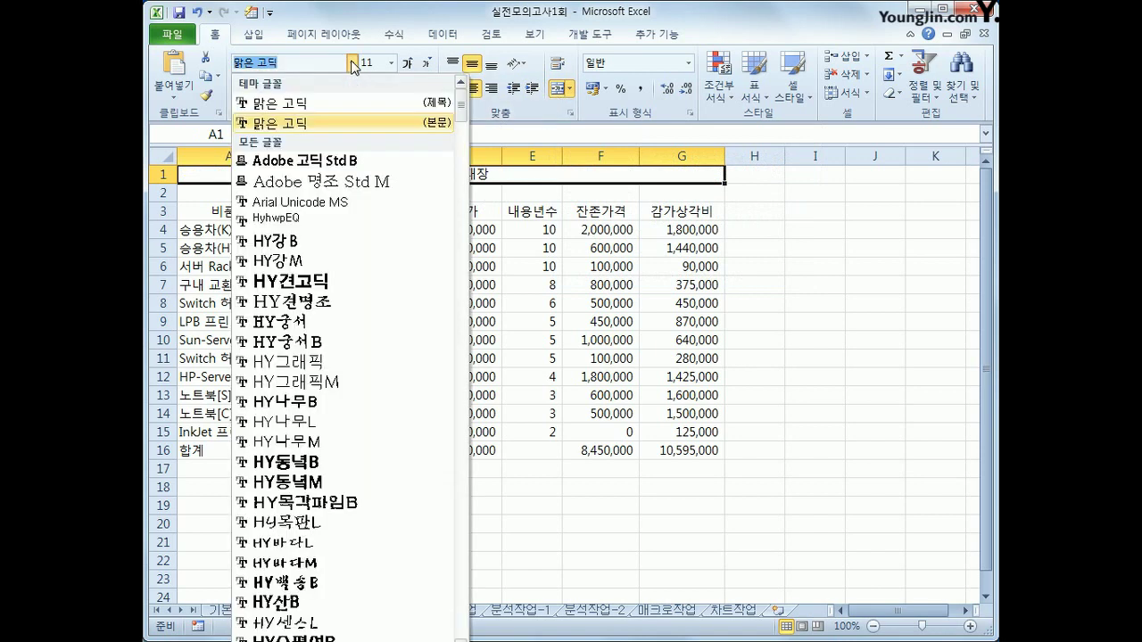
pyautogui.moveTo(462, 94); pyautogui.dragTo(463, 152)
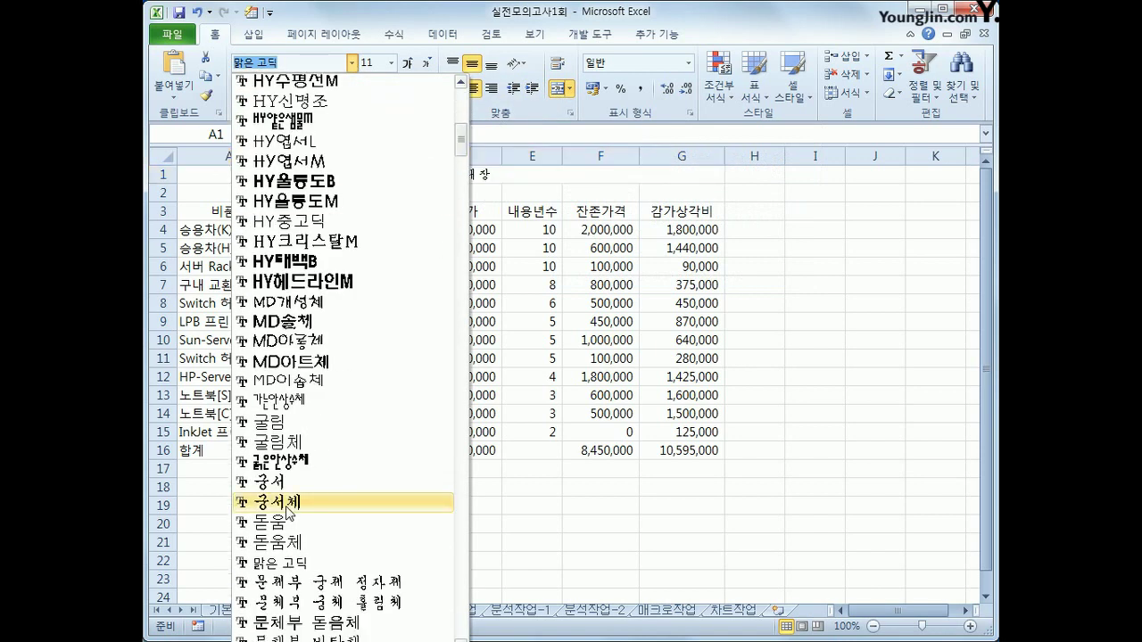
pyautogui.click(290, 440)
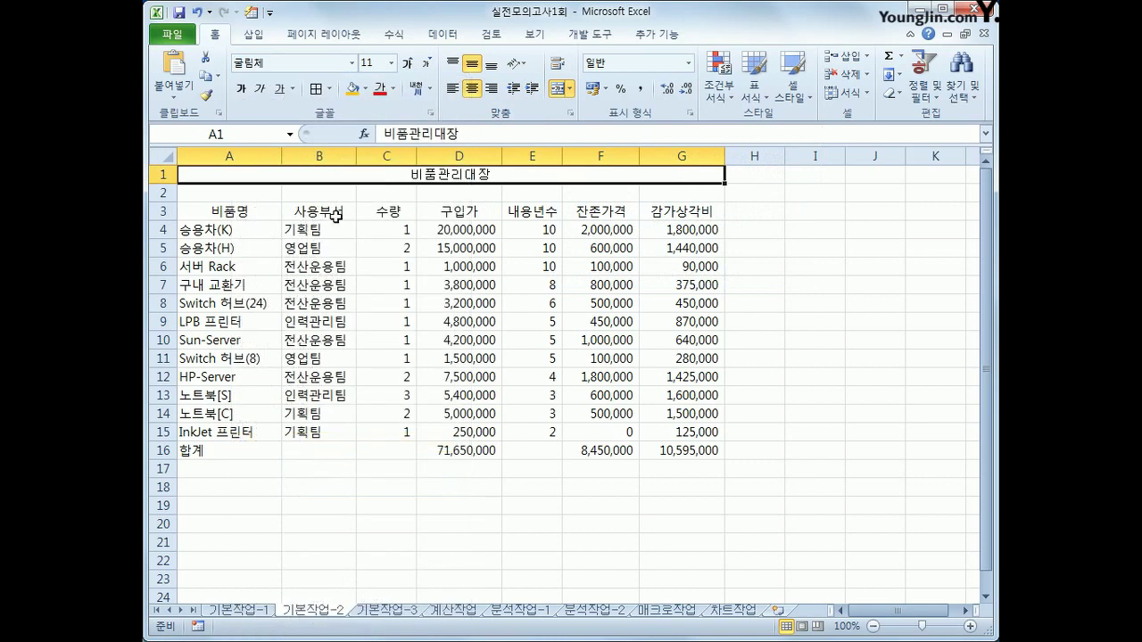
pyautogui.click(391, 62)
pyautogui.click(365, 196)
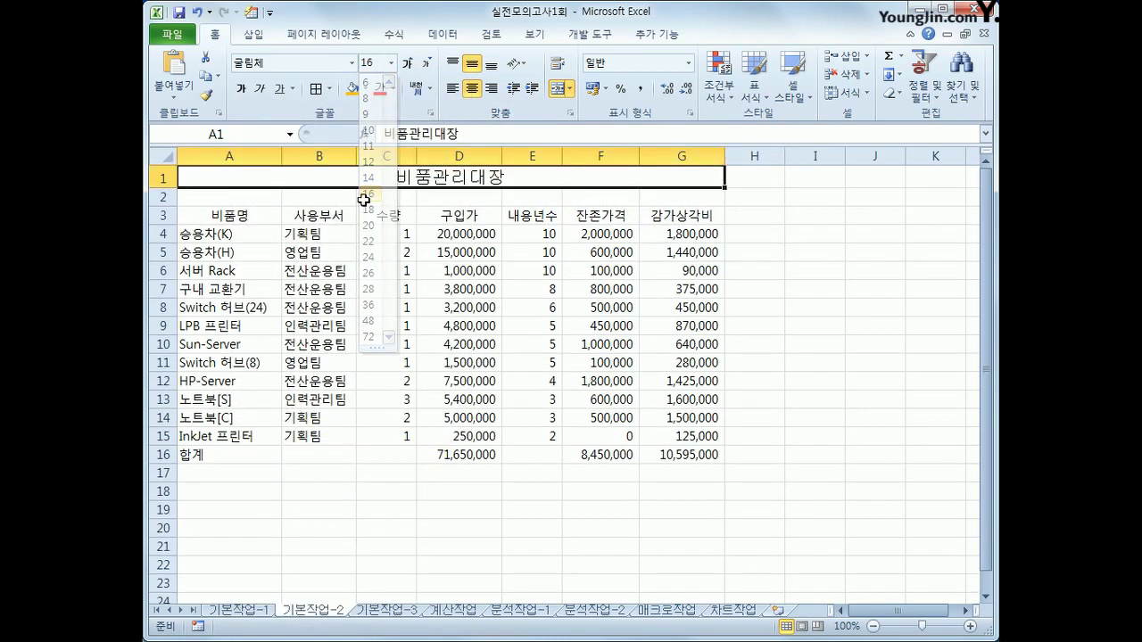
pyautogui.click(241, 89)
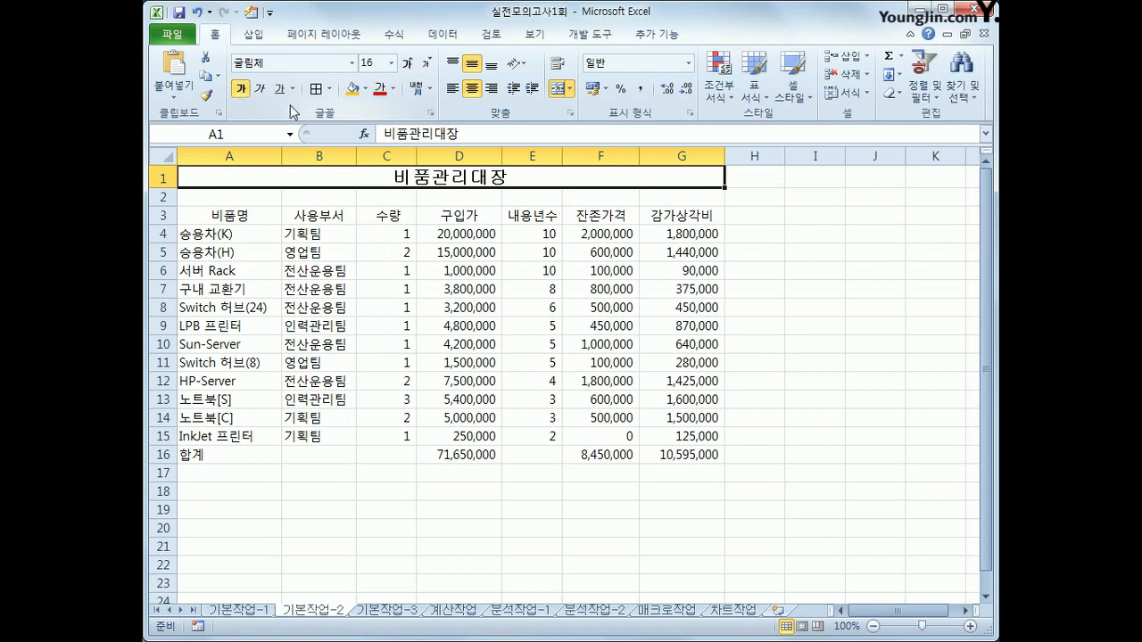
pyautogui.click(281, 90)
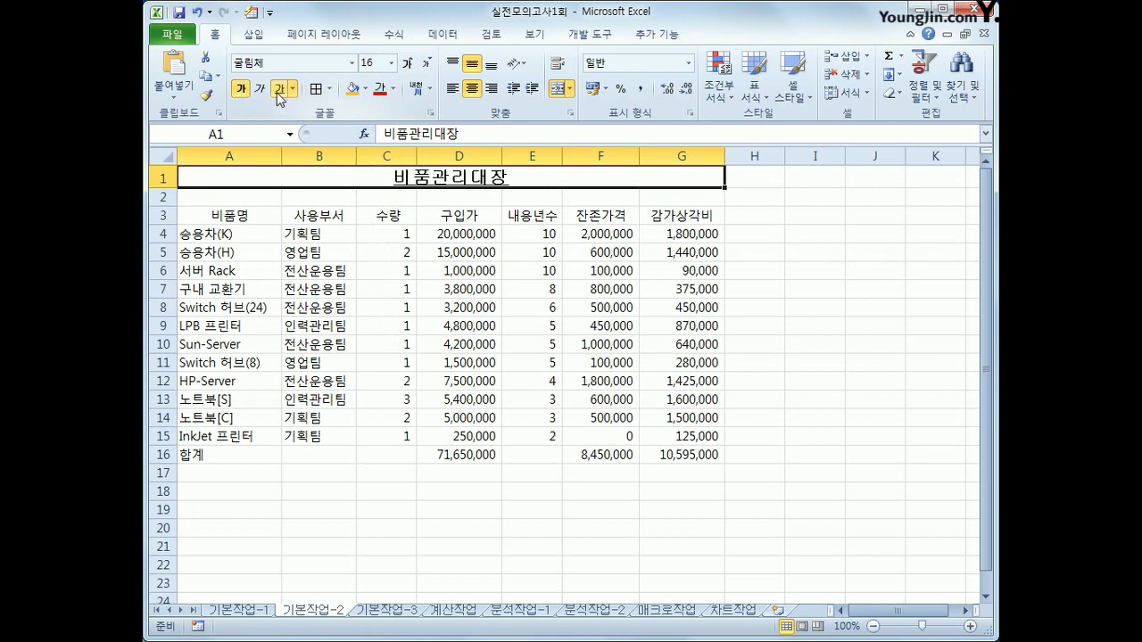
# Apply all borders to A3:G16 and add crossing diagonal borders to the empty cells C16 and E16
pyautogui.moveTo(242, 214); pyautogui.dragTo(643, 453)
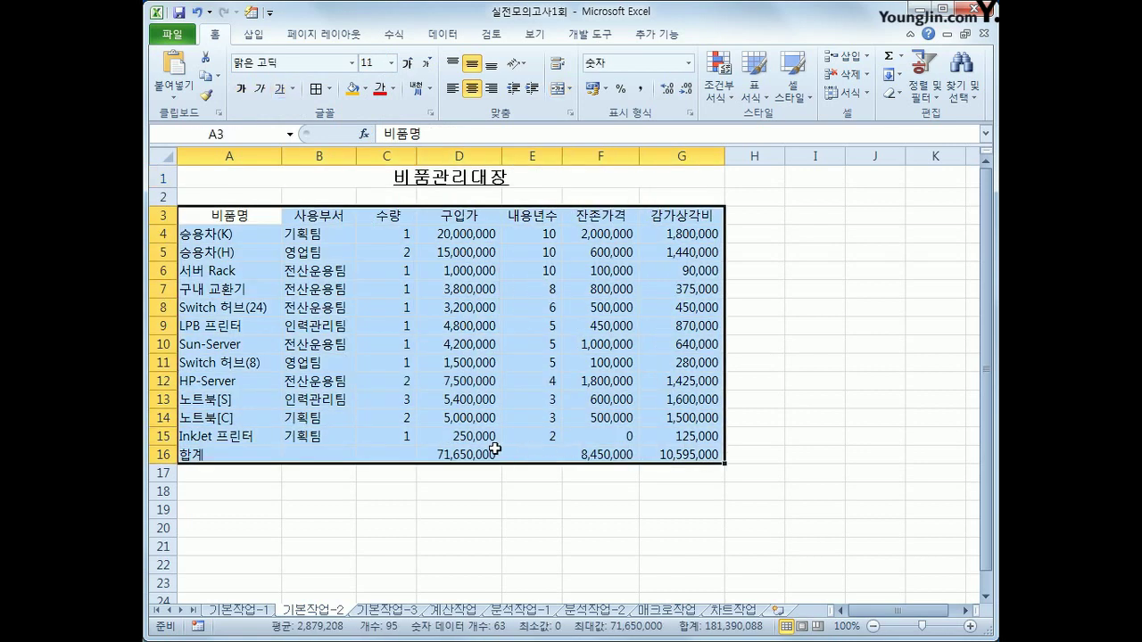
pyautogui.click(316, 89)
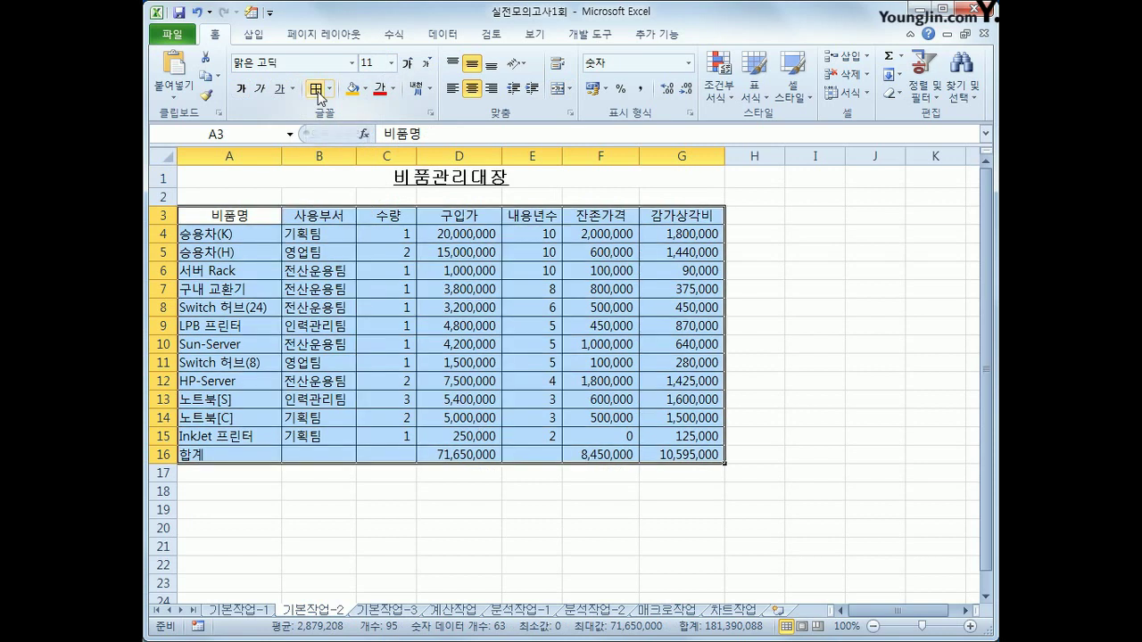
pyautogui.click(403, 458)
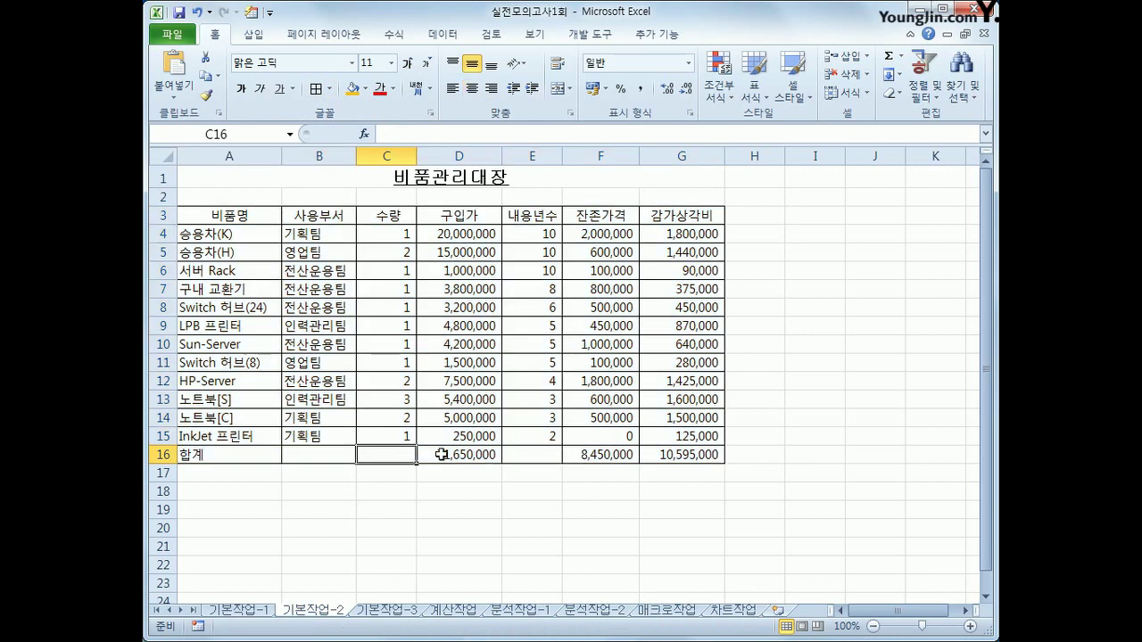
pyautogui.keyDown('ctrl'); pyautogui.click(513, 455); pyautogui.keyUp('ctrl')
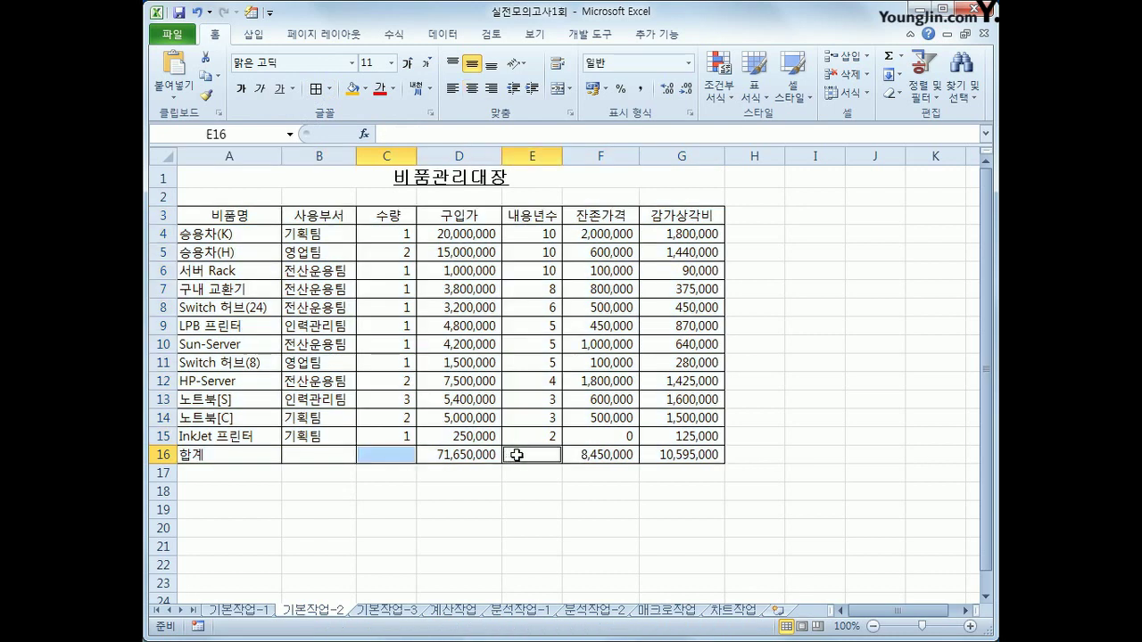
pyautogui.rightClick(514, 455)
pyautogui.click(538, 407)
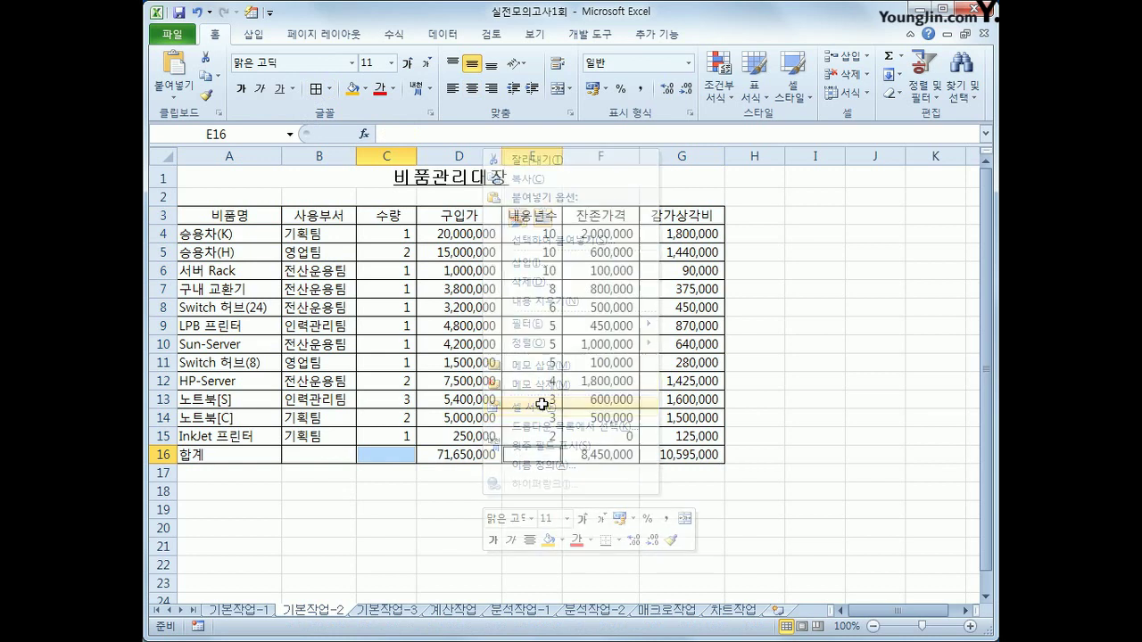
pyautogui.moveTo(695, 144); pyautogui.dragTo(757, 59)
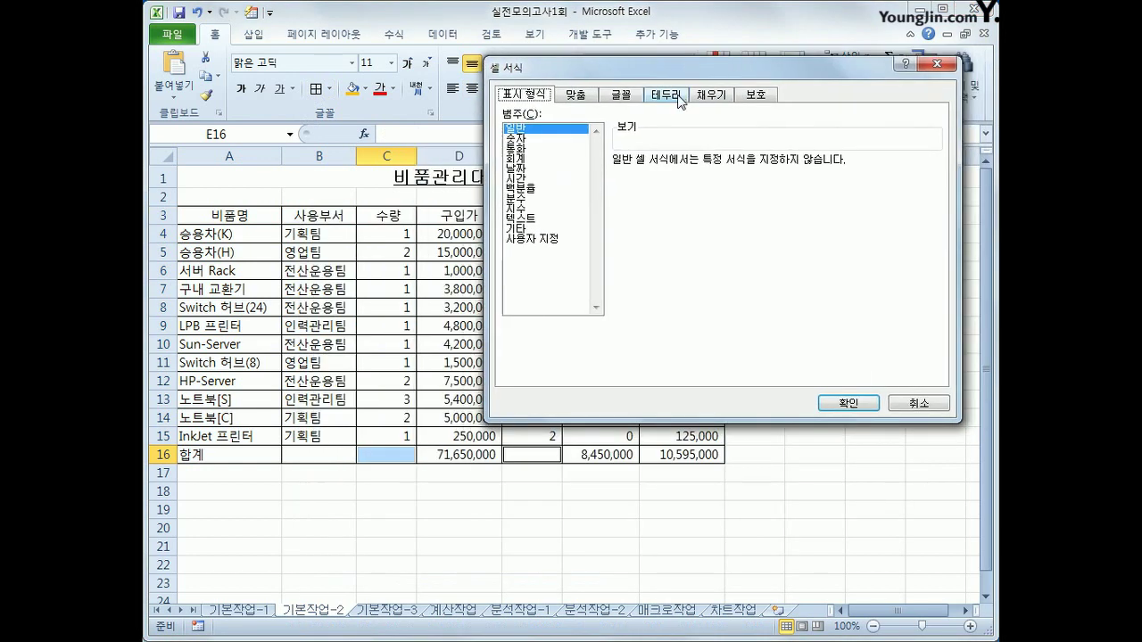
pyautogui.click(679, 93)
pyautogui.click(636, 277)
pyautogui.click(822, 277)
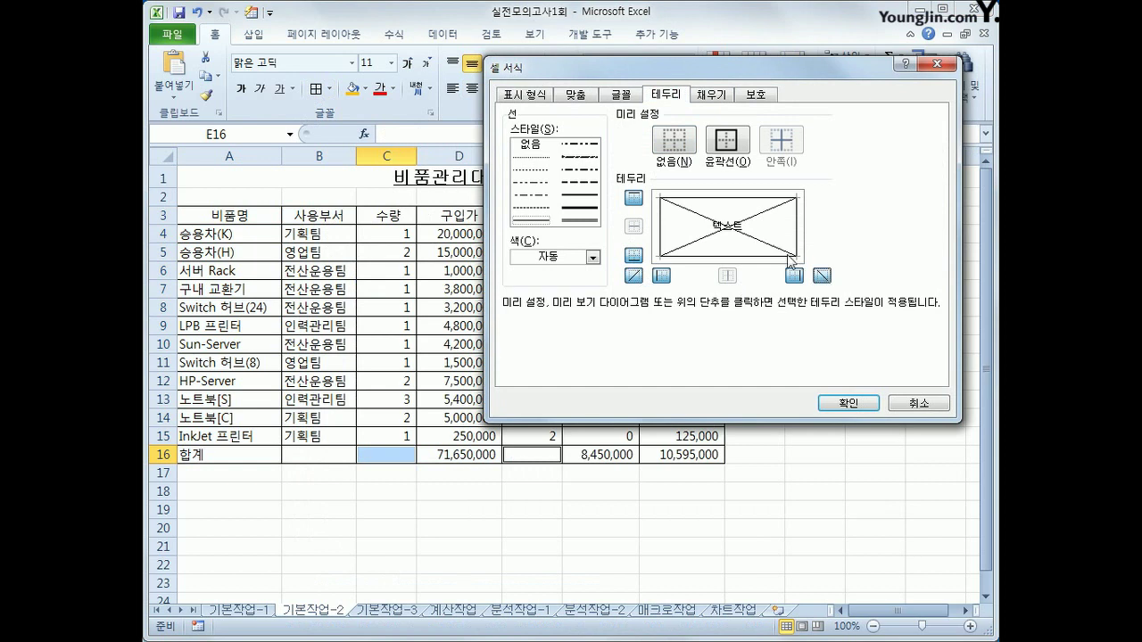
pyautogui.click(842, 406)
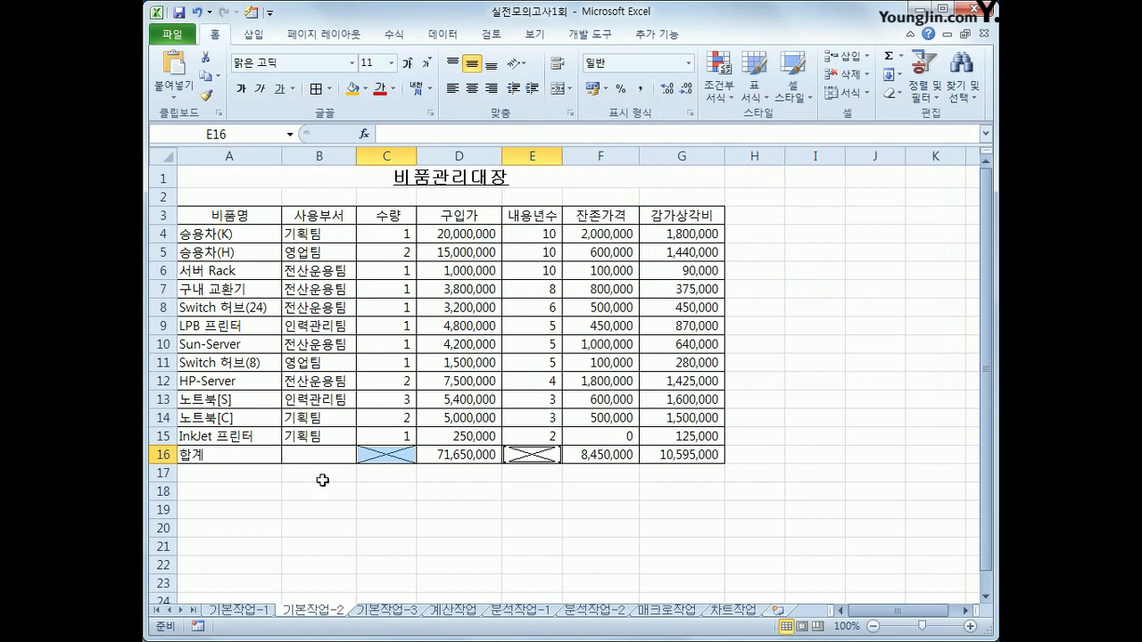
# Merge and center the 합계 label across A16:B16
pyautogui.moveTo(246, 456); pyautogui.dragTo(294, 455)
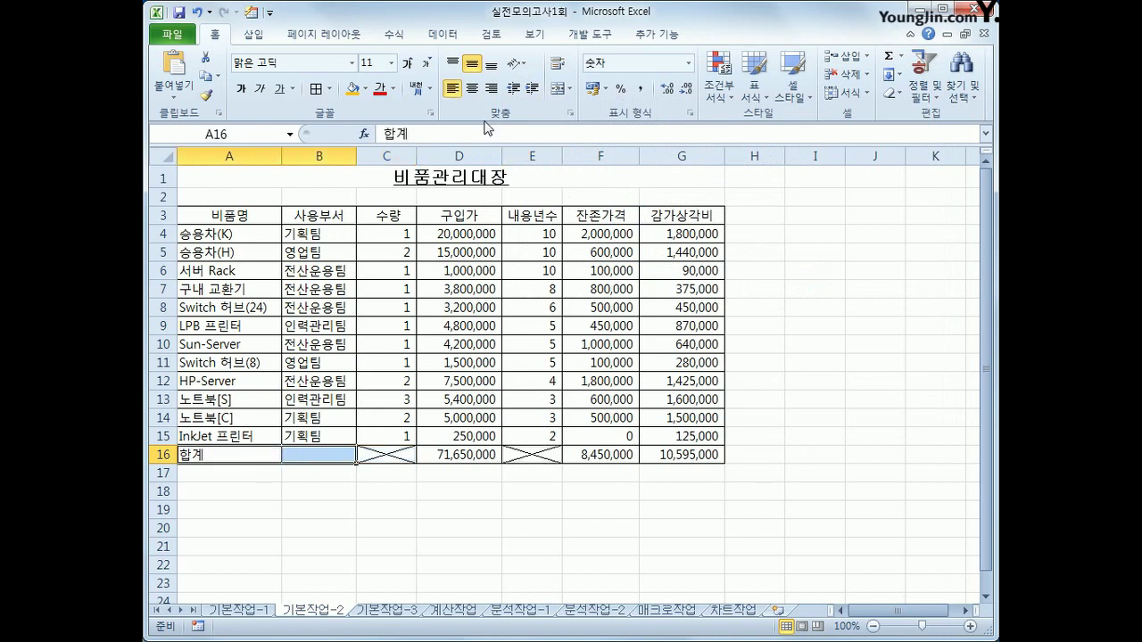
pyautogui.click(558, 90)
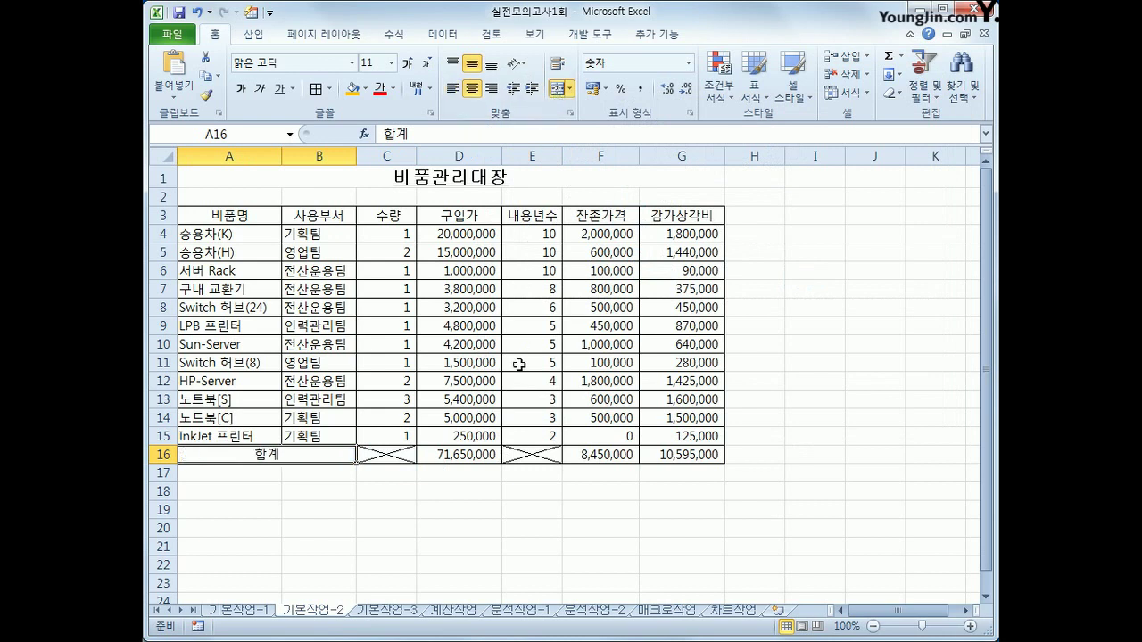
# Define the name 비품명 for the range A4:A15
pyautogui.moveTo(250, 237); pyautogui.dragTo(244, 436)
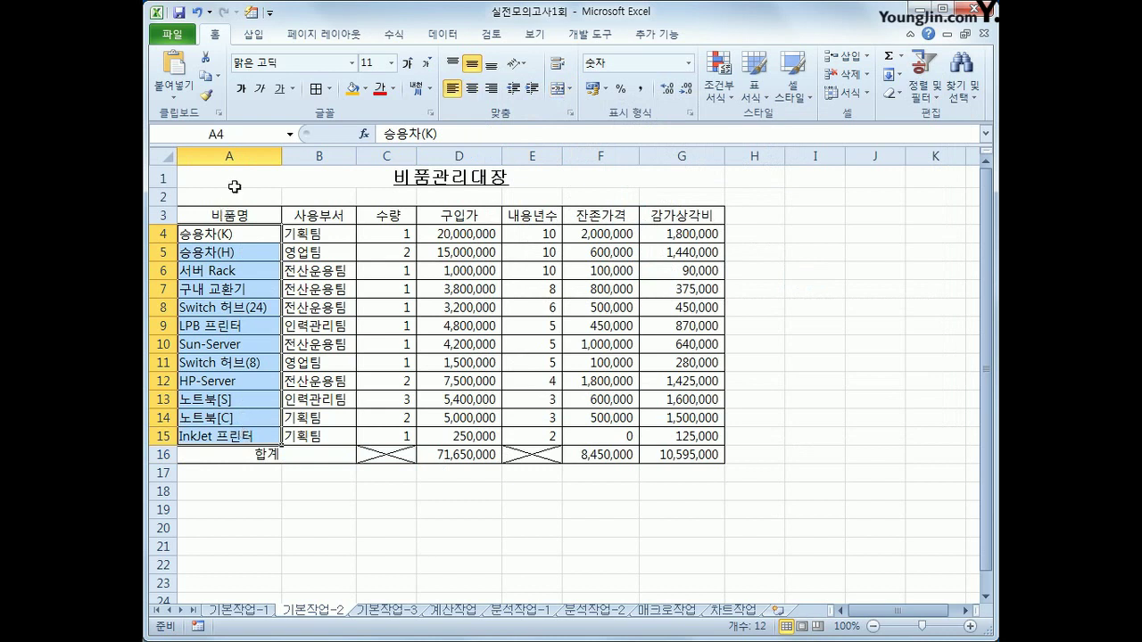
pyautogui.click(253, 139)
pyautogui.write('비품명')
pyautogui.press('Return')
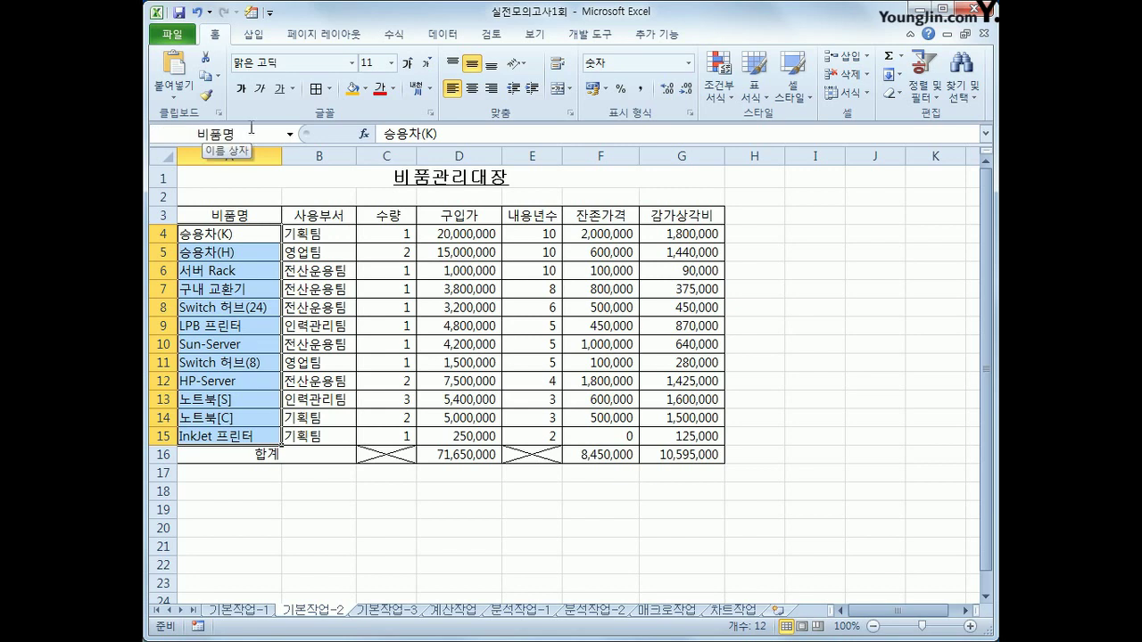
# Apply the custom number format #년 to the 내용년수 values in E4:E15
pyautogui.moveTo(535, 237); pyautogui.dragTo(526, 431)
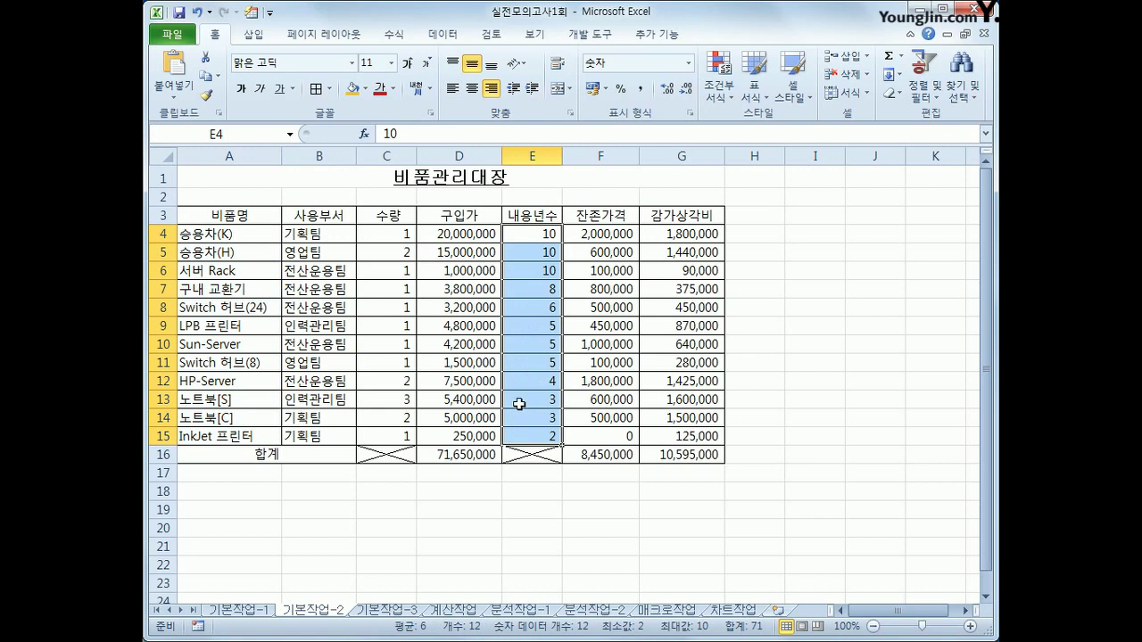
pyautogui.rightClick(526, 349)
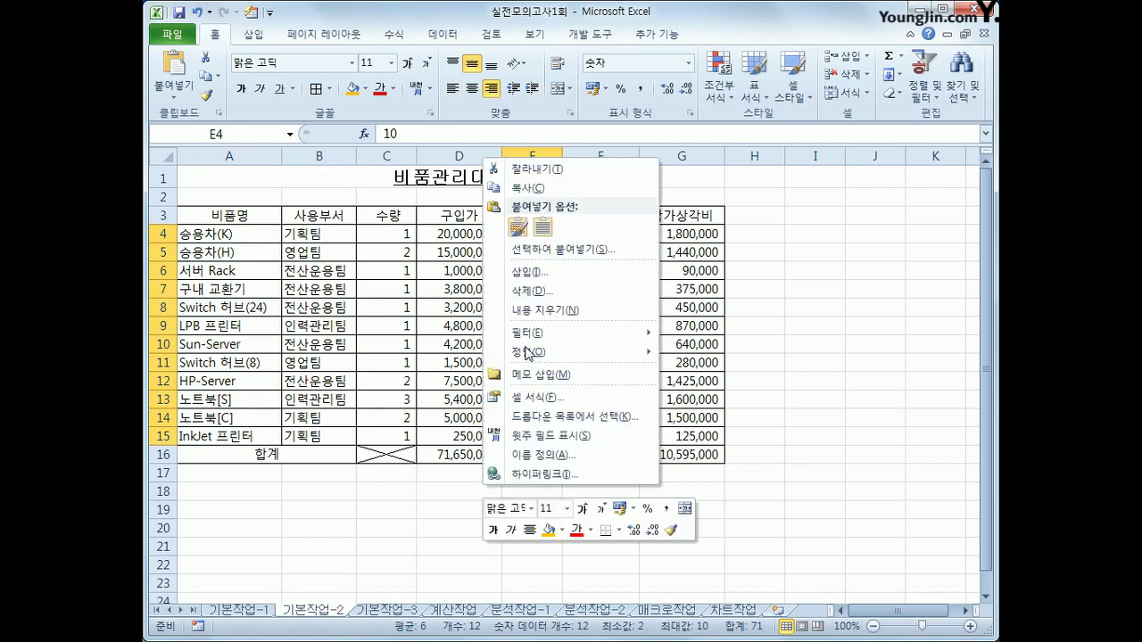
pyautogui.click(569, 403)
pyautogui.click(371, 247)
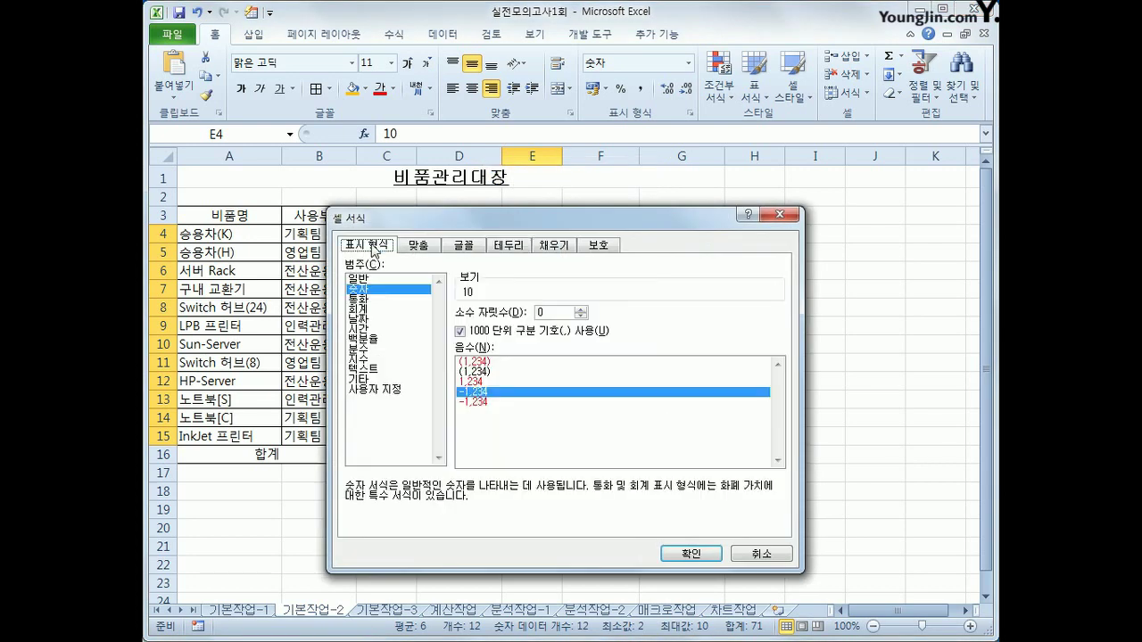
pyautogui.click(393, 389)
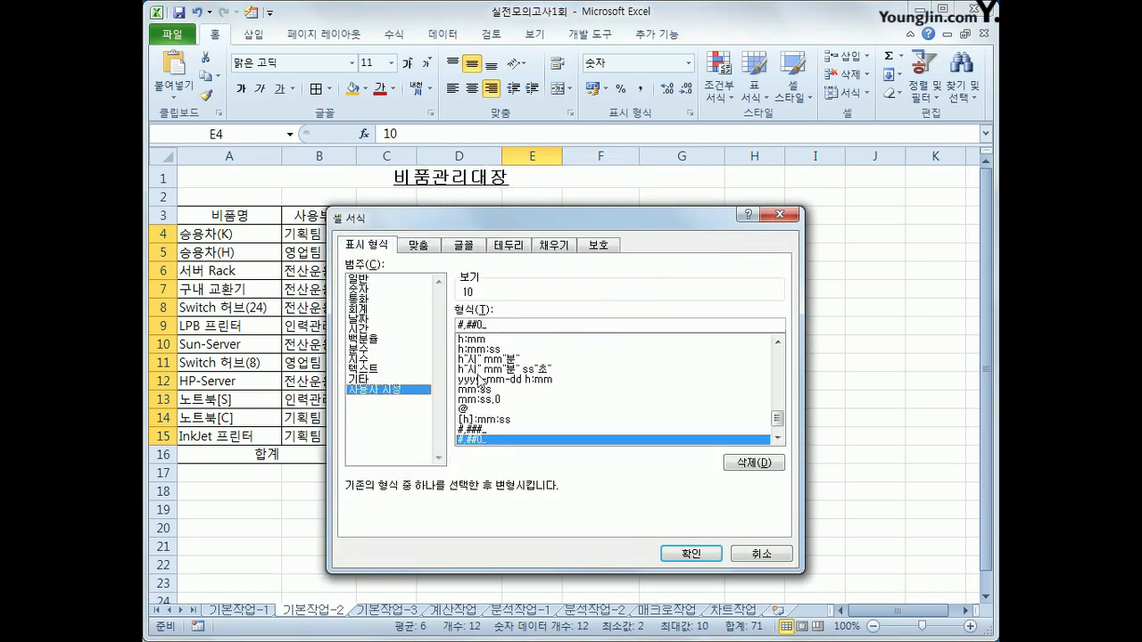
pyautogui.doubleClick(499, 326)
pyautogui.write('#')
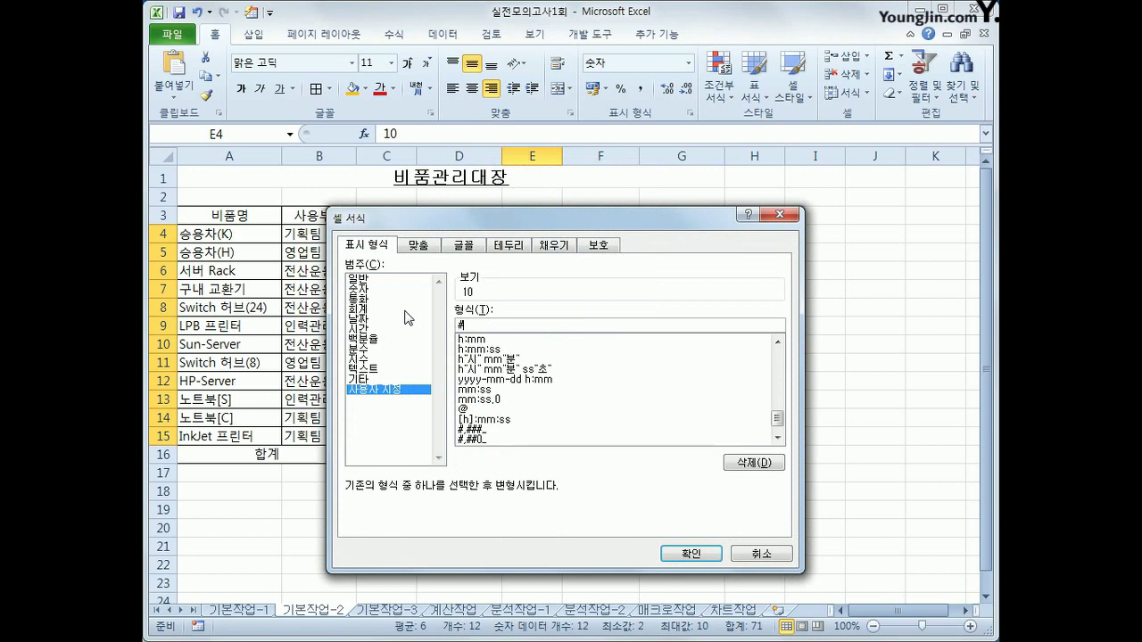
pyautogui.write('년')
pyautogui.click(687, 552)
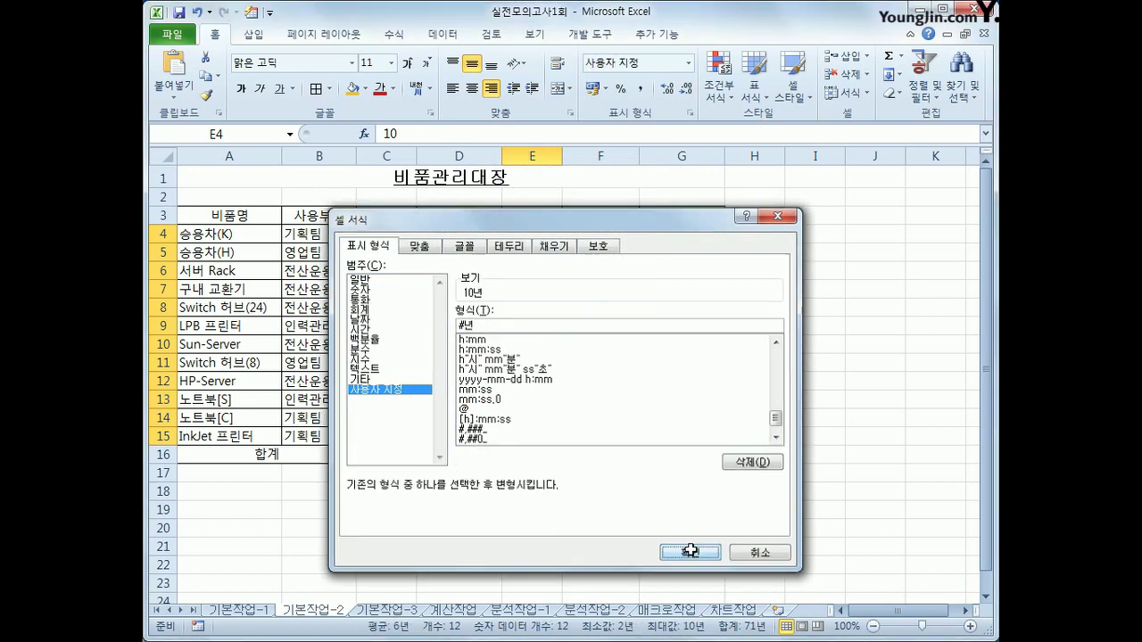
pyautogui.click(810, 546)
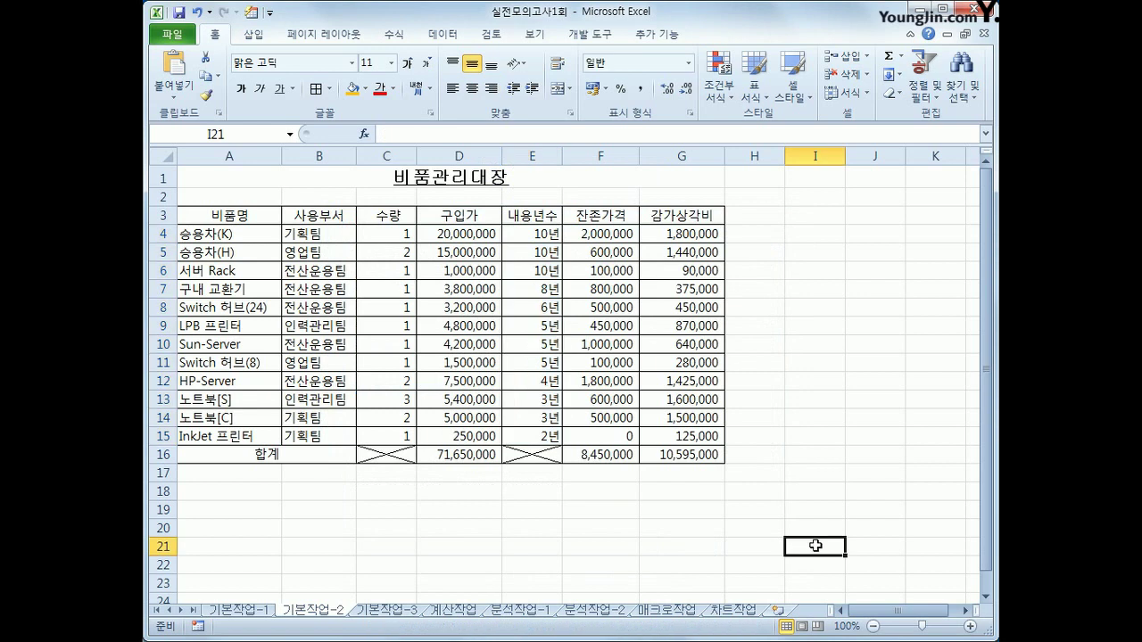
# On the 기본작업-3 sheet, start a formula-based conditional formatting rule for the range A4:F12
pyautogui.click(366, 614)
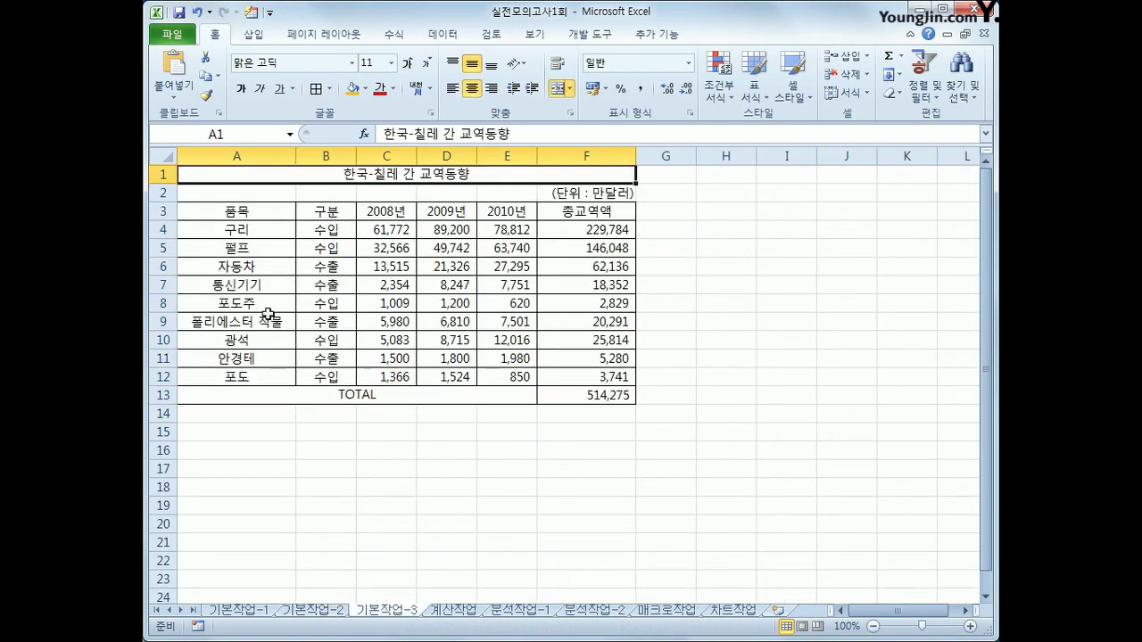
pyautogui.moveTo(243, 229); pyautogui.dragTo(585, 374)
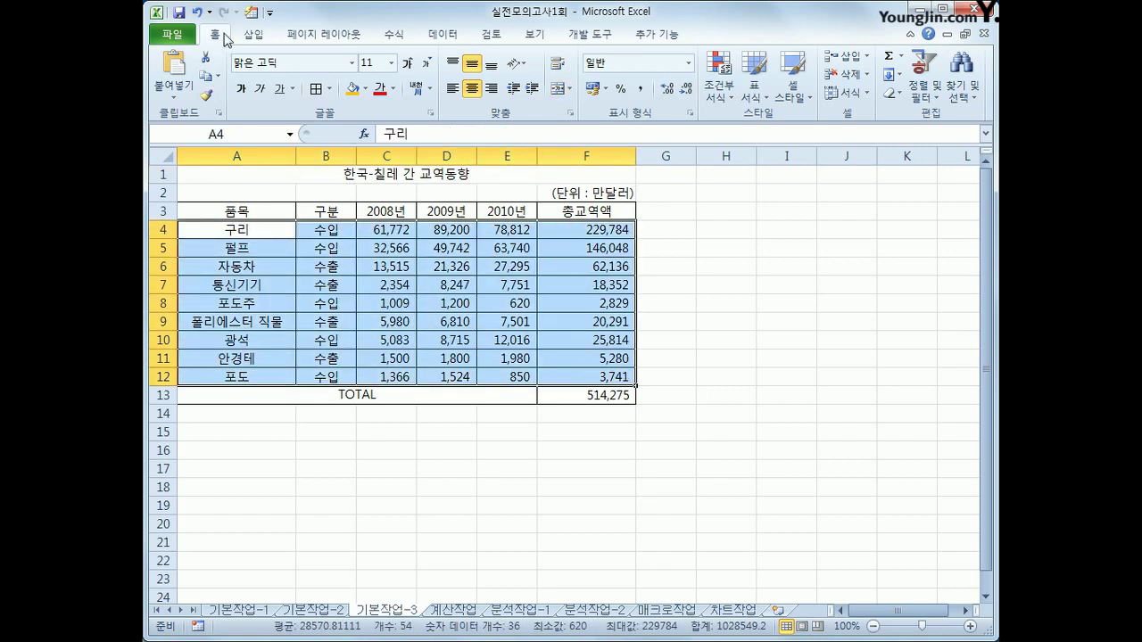
pyautogui.click(715, 98)
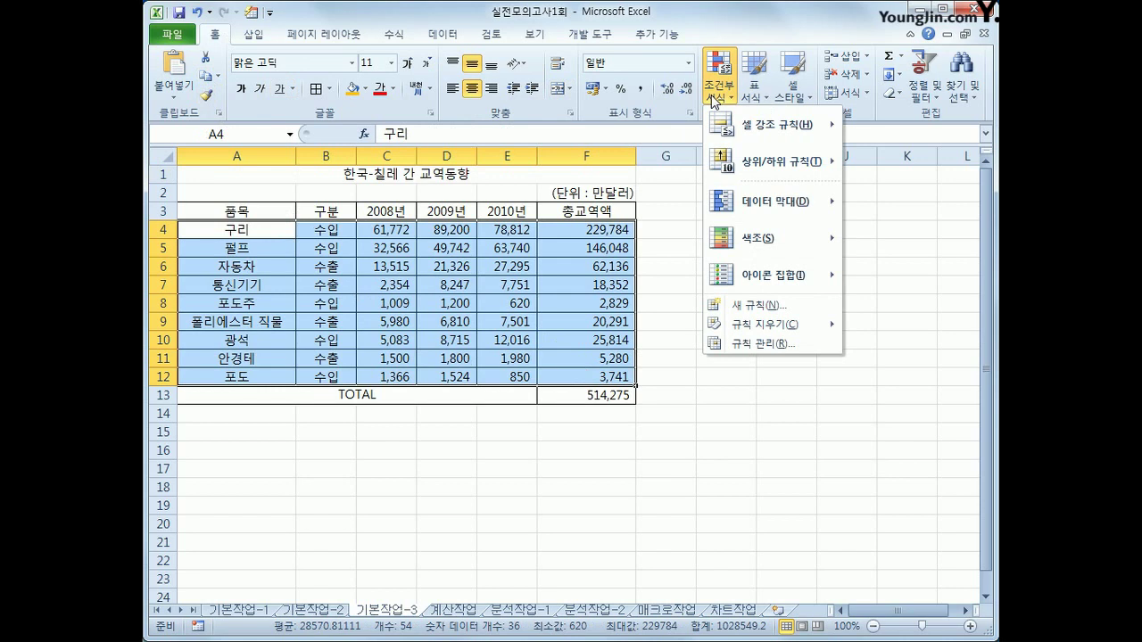
pyautogui.click(754, 306)
pyautogui.click(526, 308)
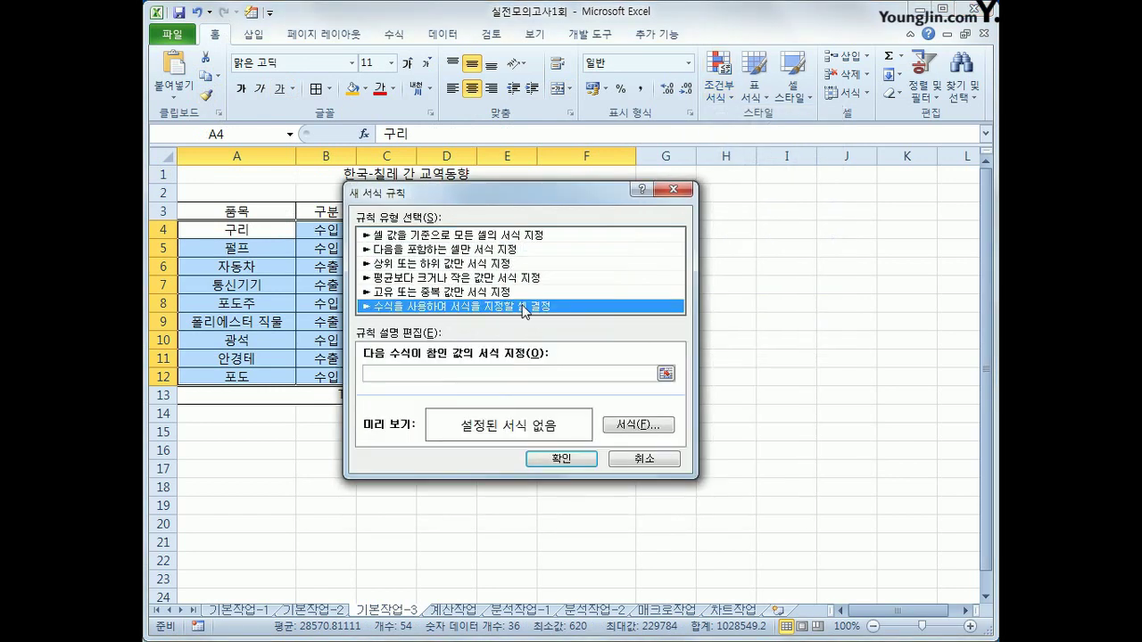
pyautogui.click(446, 374)
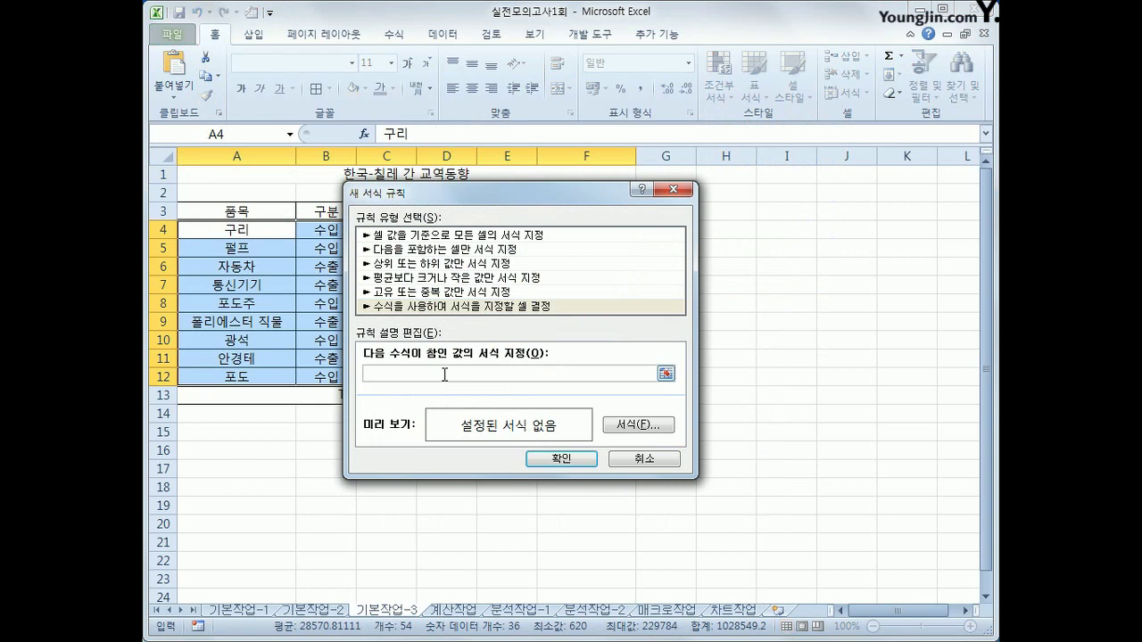
pyautogui.moveTo(488, 198); pyautogui.dragTo(761, 159)
pyautogui.write('ㅋ')
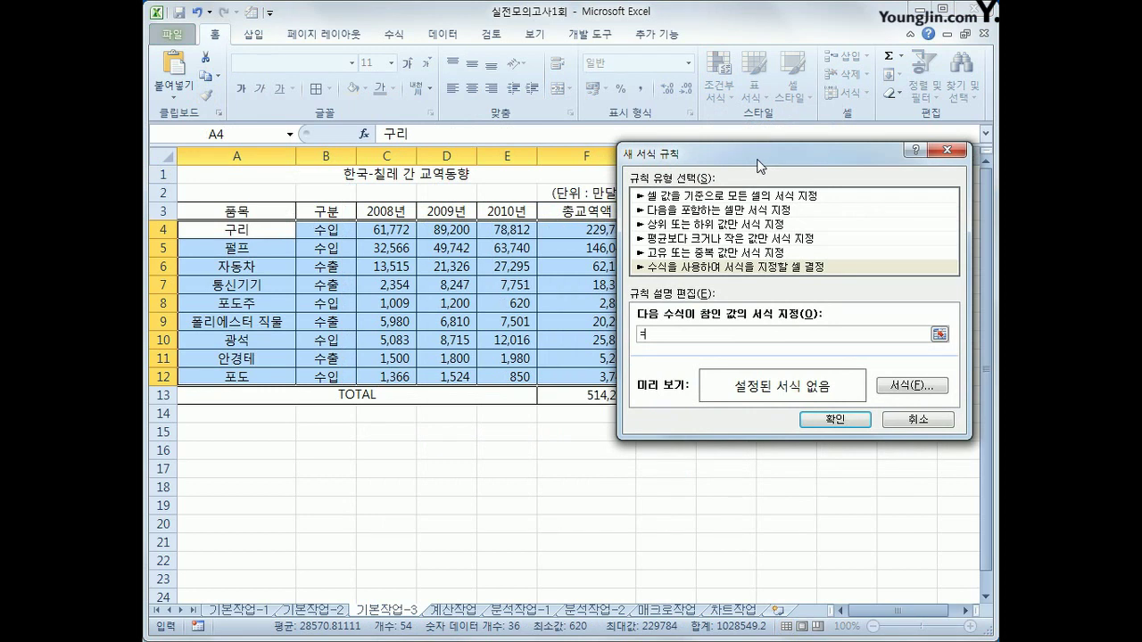
pyautogui.click(327, 234)
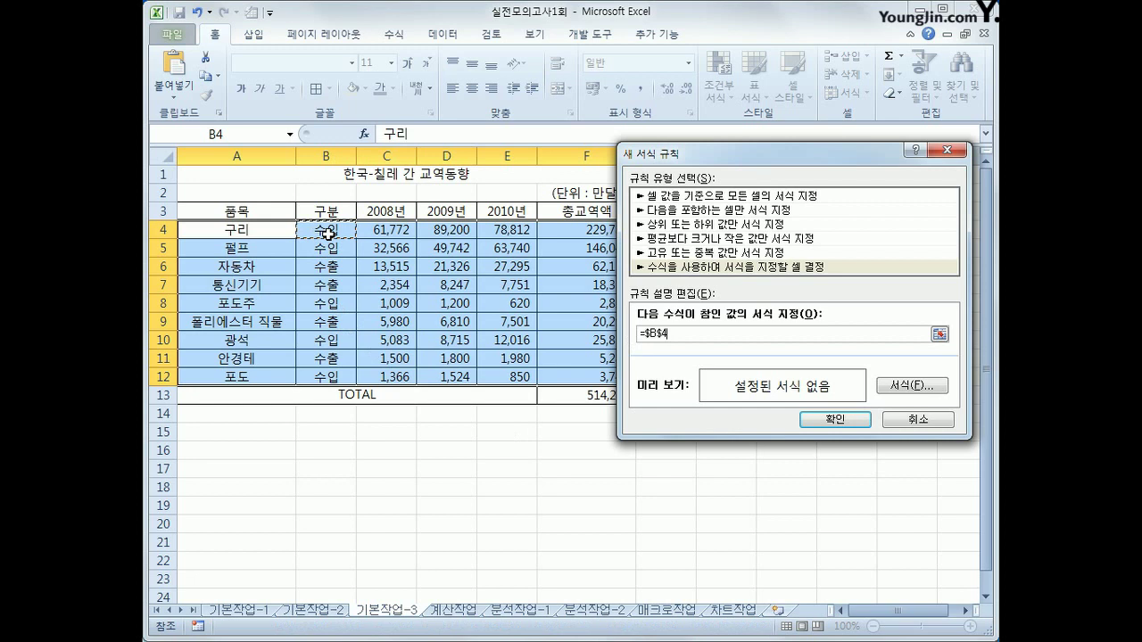
pyautogui.moveTo(654, 333); pyautogui.dragTo(640, 334)
pyautogui.write('ㅋ')
# Enter the rule formula =and($B4="수입",$F4>=20000) with only the column references fixed
pyautogui.write('and(')
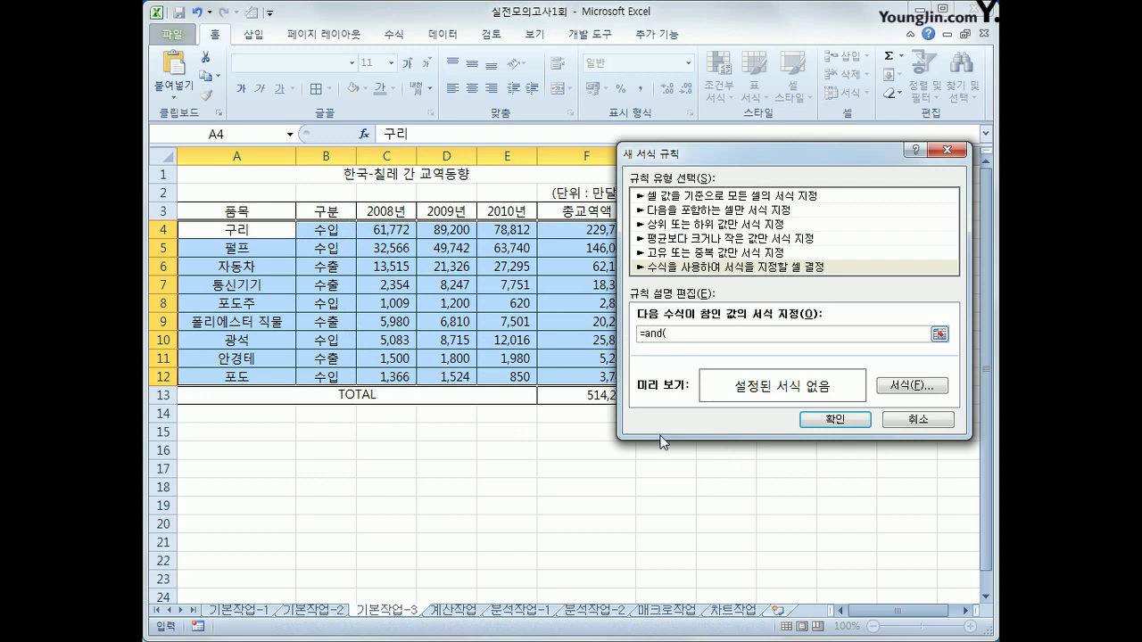
pyautogui.click(334, 231)
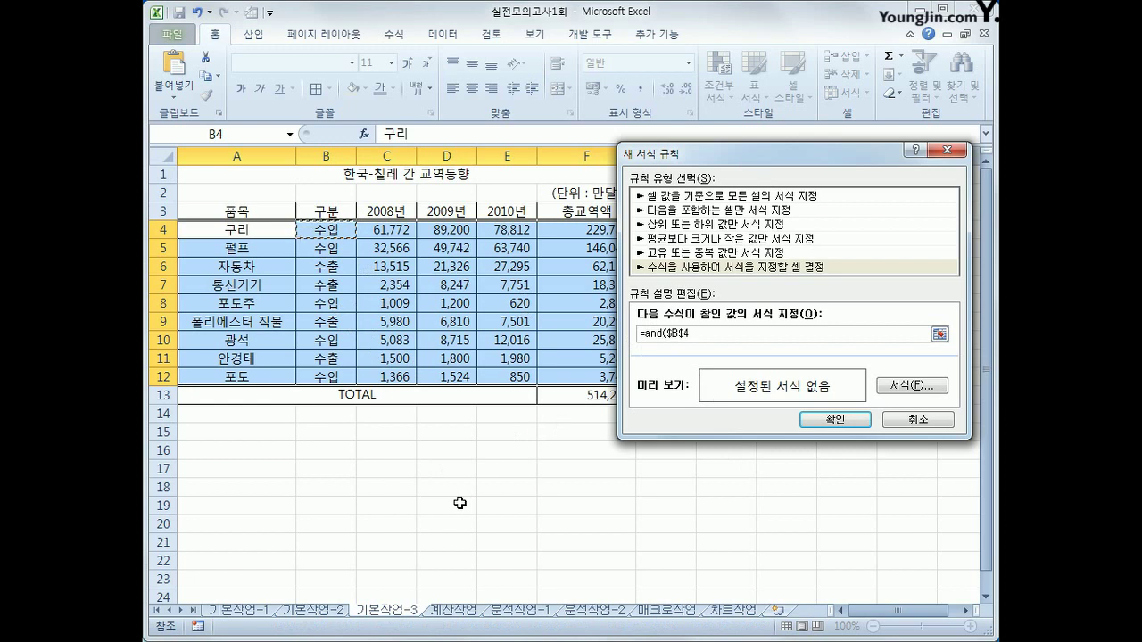
pyautogui.press('F4')
pyautogui.press('F4')
pyautogui.write('="수입",')
pyautogui.click(583, 232)
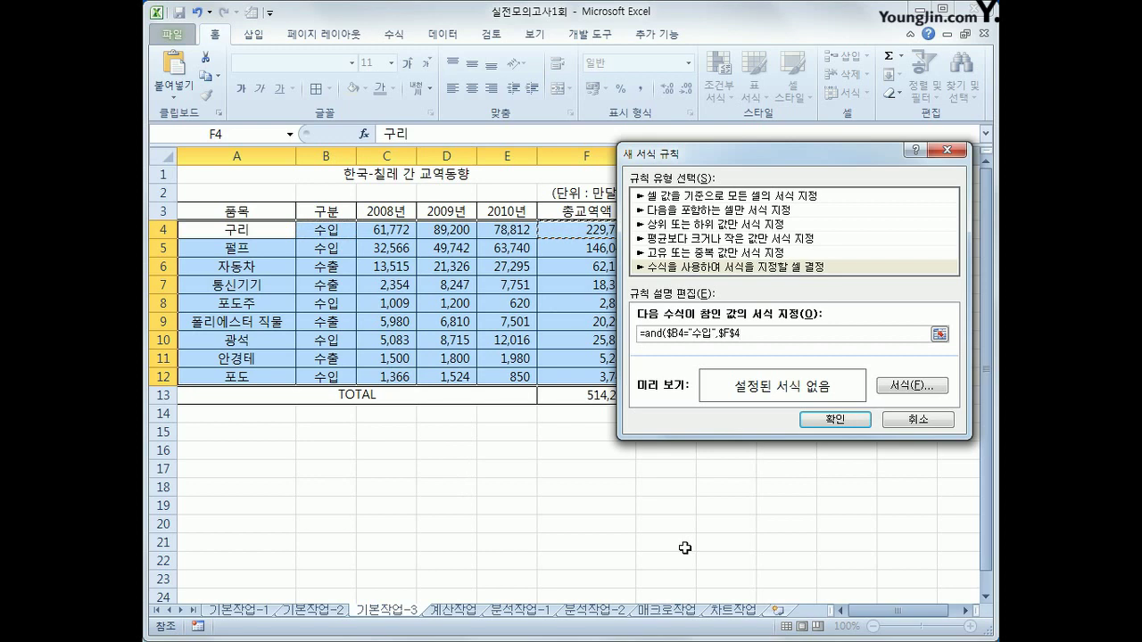
pyautogui.press('F4')
pyautogui.press('F4')
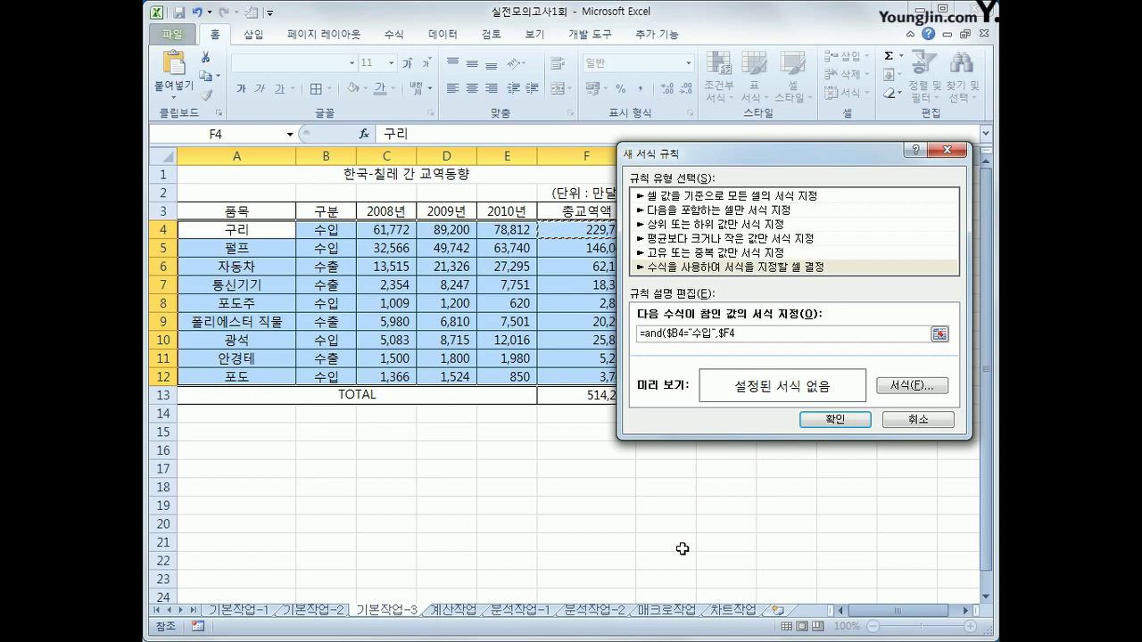
pyautogui.write('>=20000')
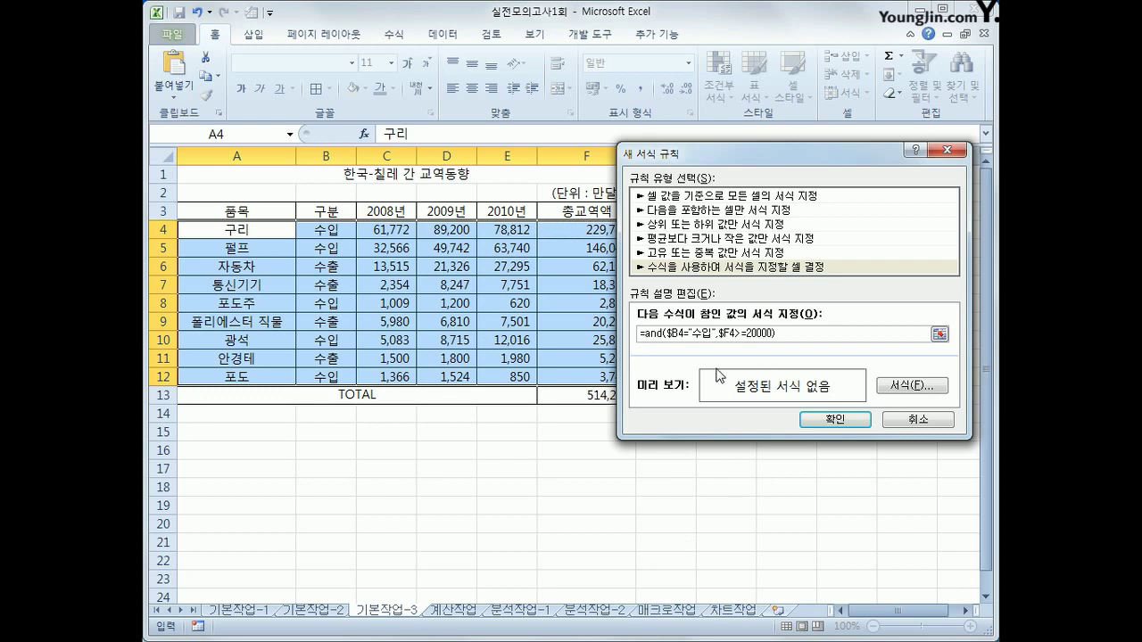
# Give the rule a bold (굵게) font style in standard blue and apply it to the trade table
pyautogui.click(905, 385)
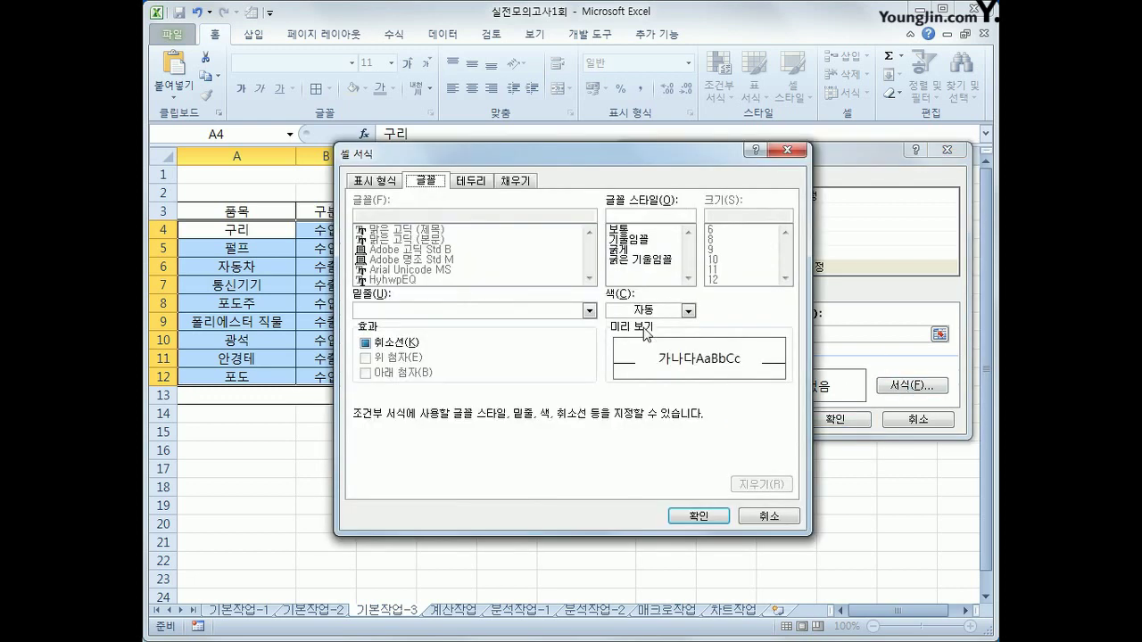
pyautogui.click(642, 312)
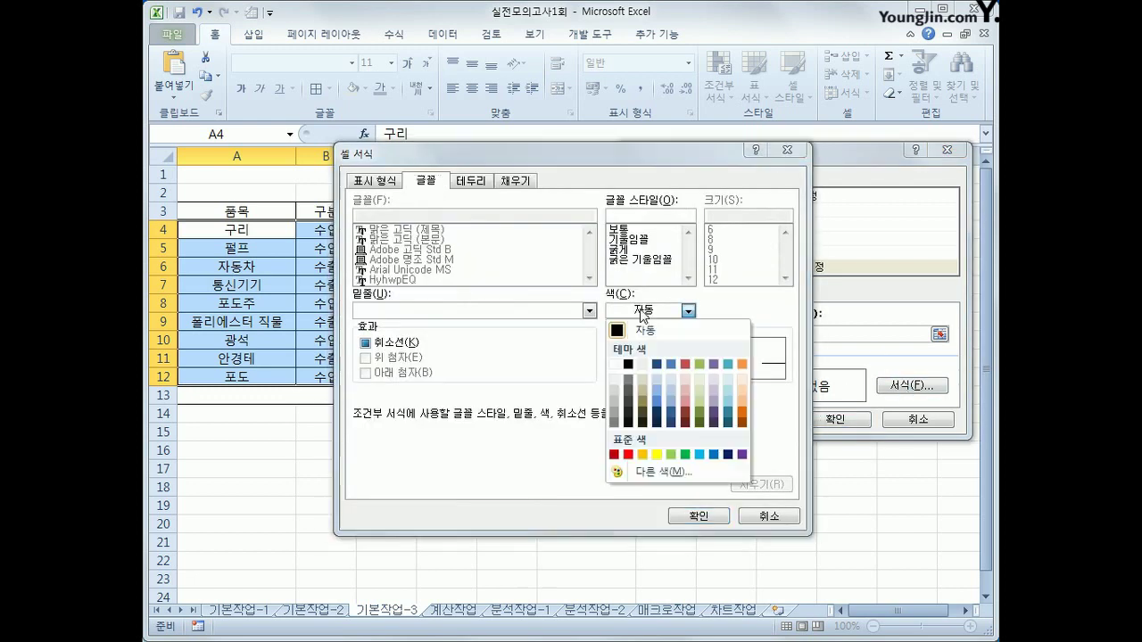
pyautogui.click(713, 455)
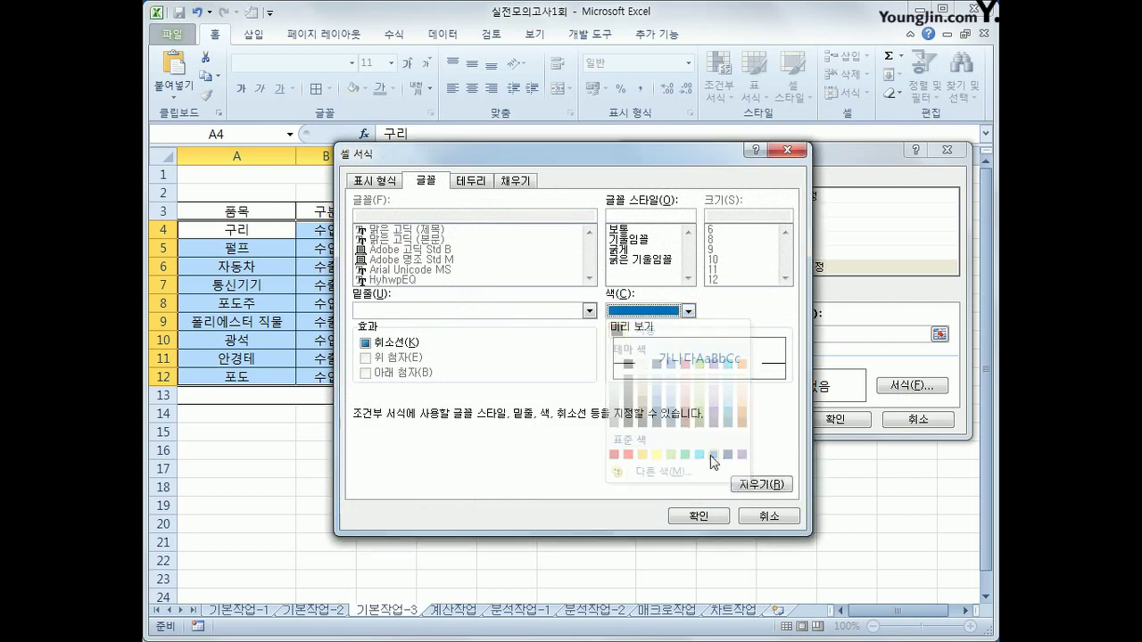
pyautogui.click(634, 260)
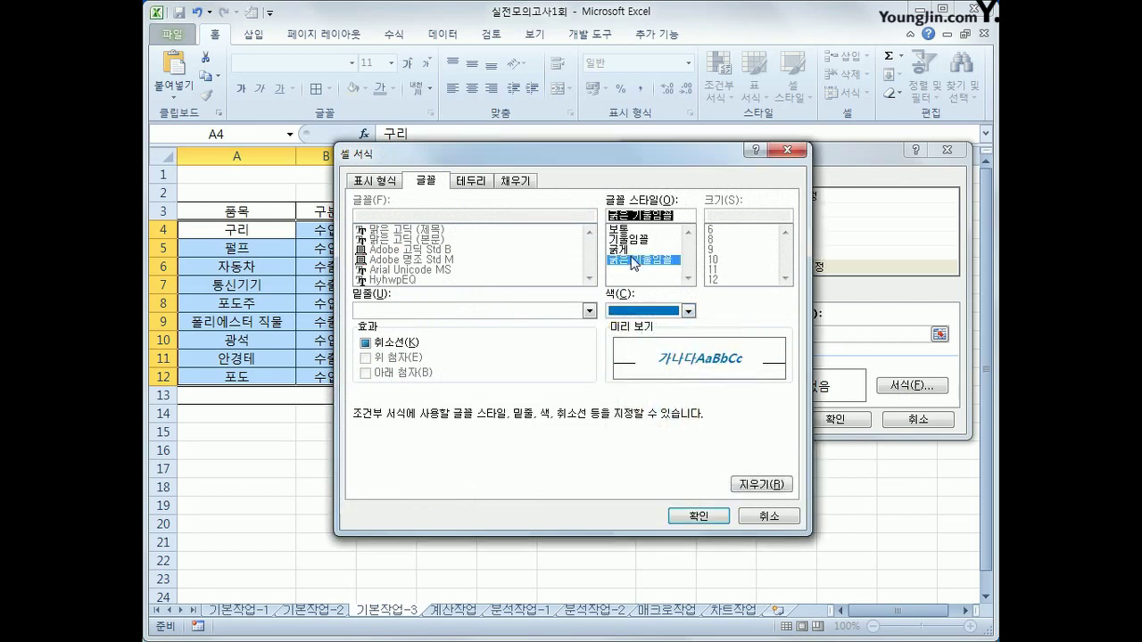
pyautogui.click(632, 250)
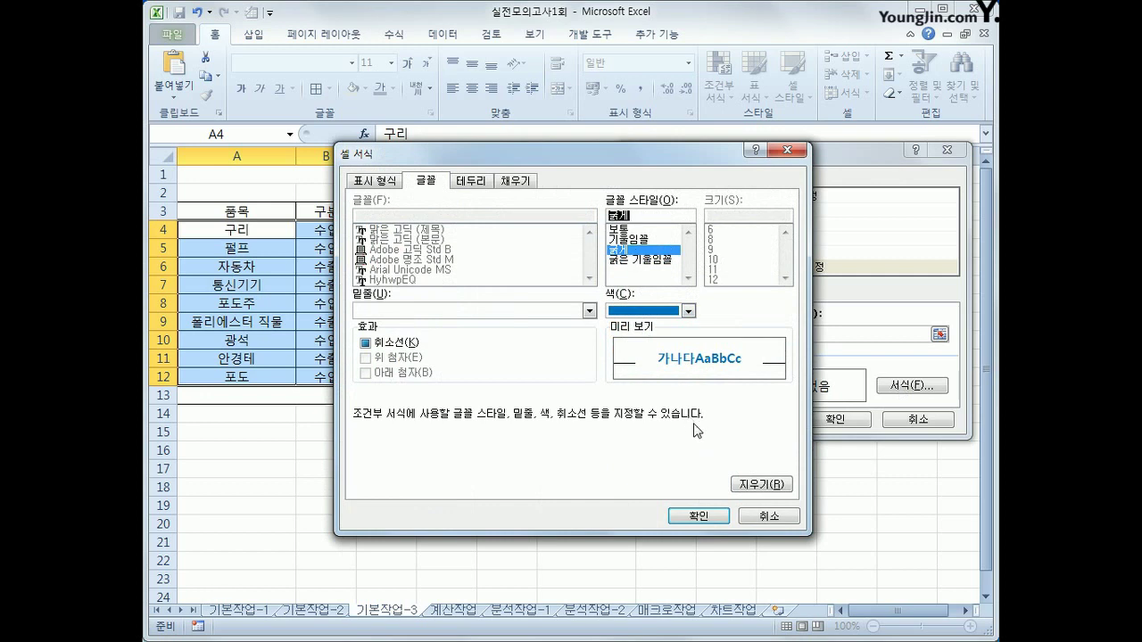
pyautogui.click(697, 516)
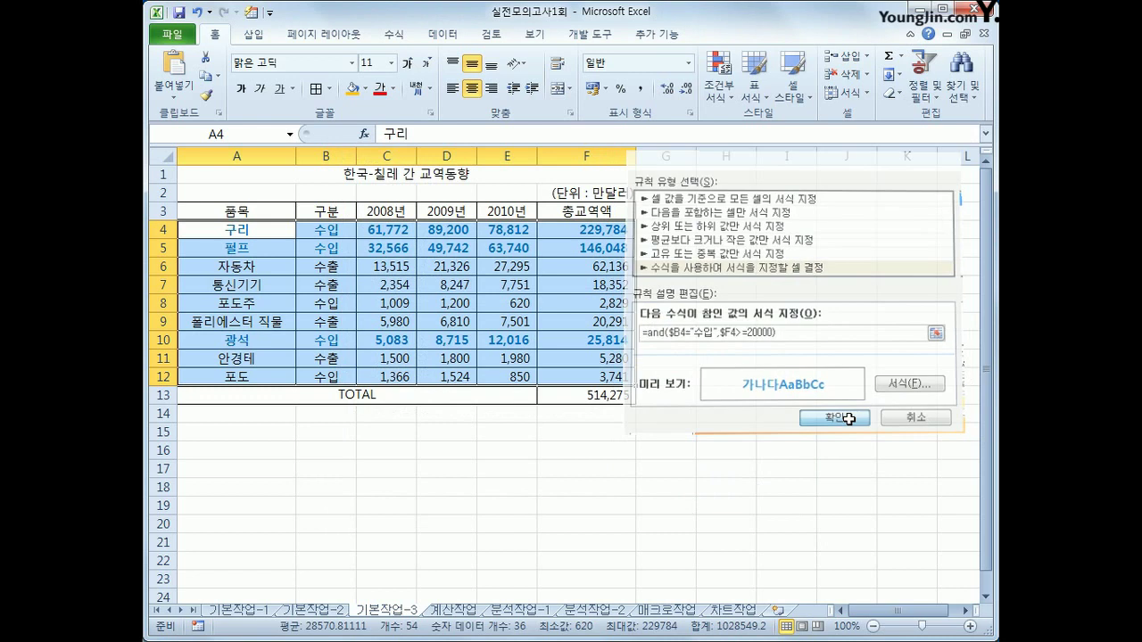
pyautogui.click(838, 420)
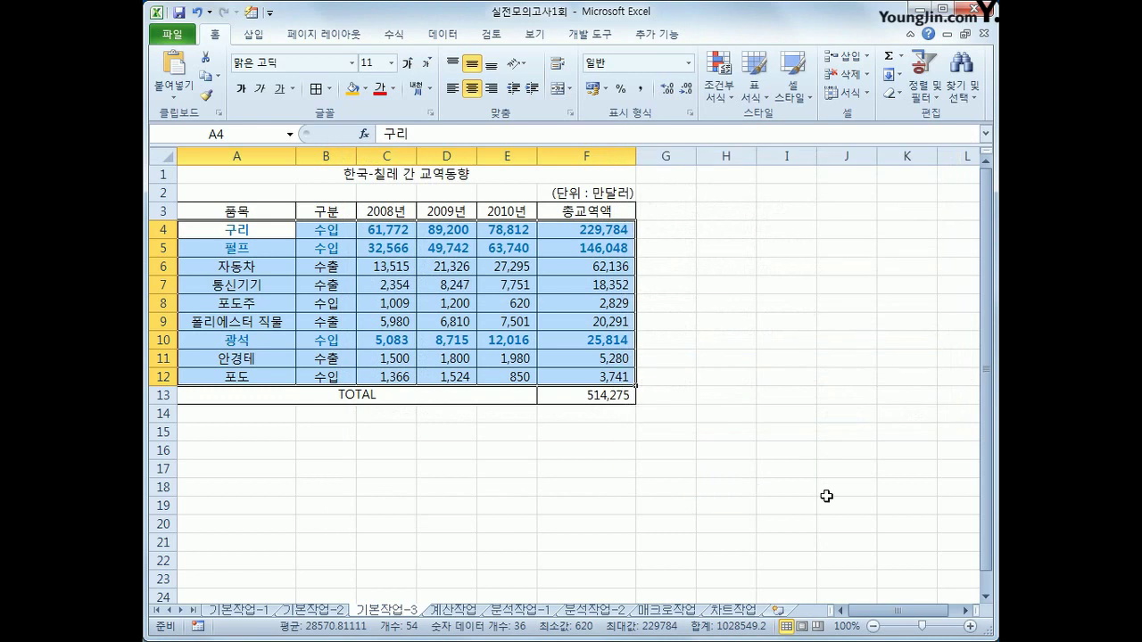
pyautogui.click(839, 489)
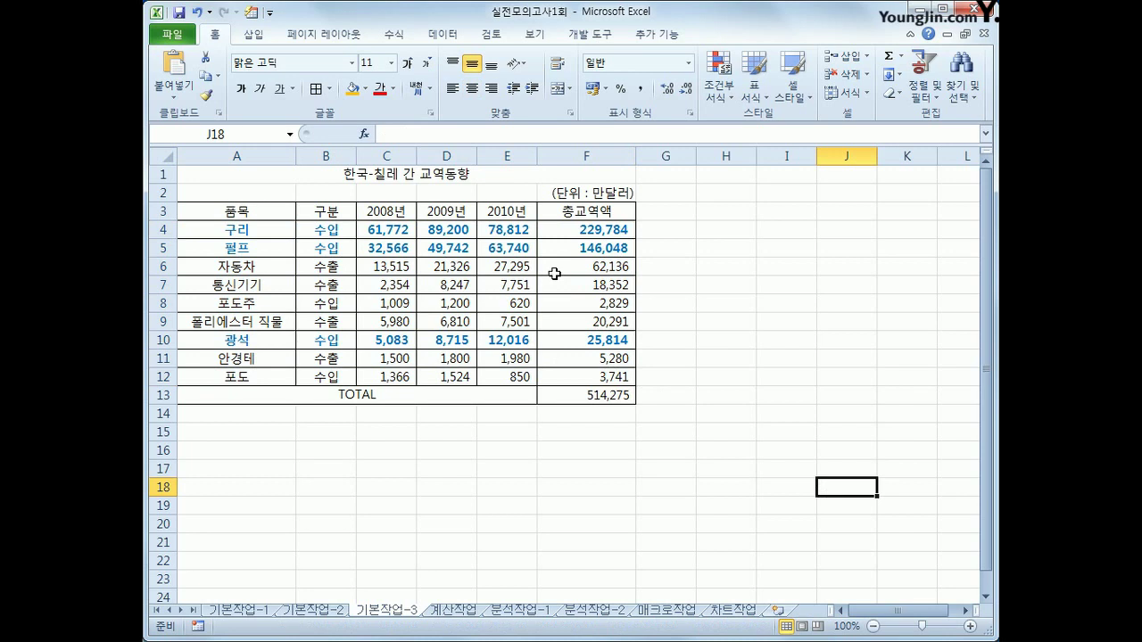
# On the 계산작업 sheet, enter =rank(B3,$B$3:$B$8) in cell C3 of the 배정반 column
pyautogui.click(455, 612)
pyautogui.click(358, 206)
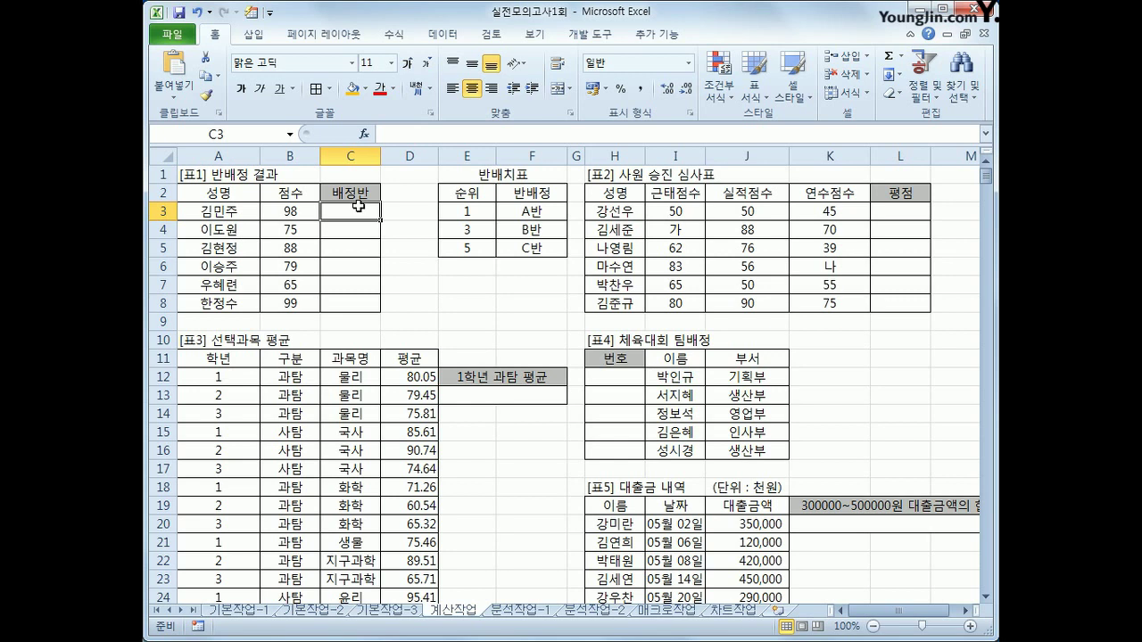
pyautogui.write('=')
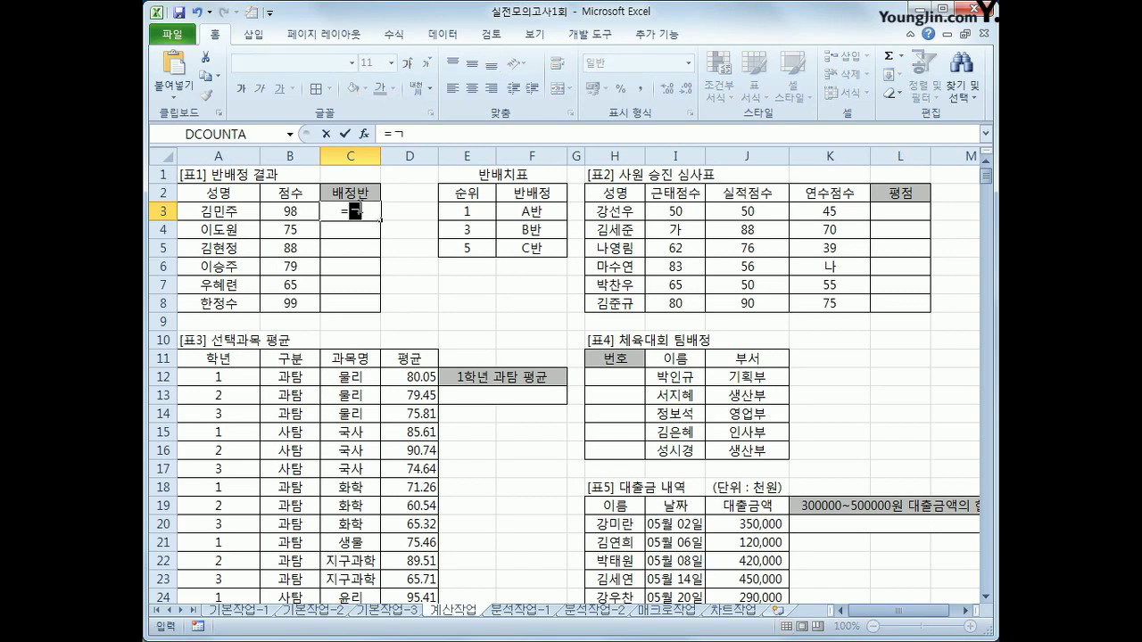
pyautogui.write('rank(')
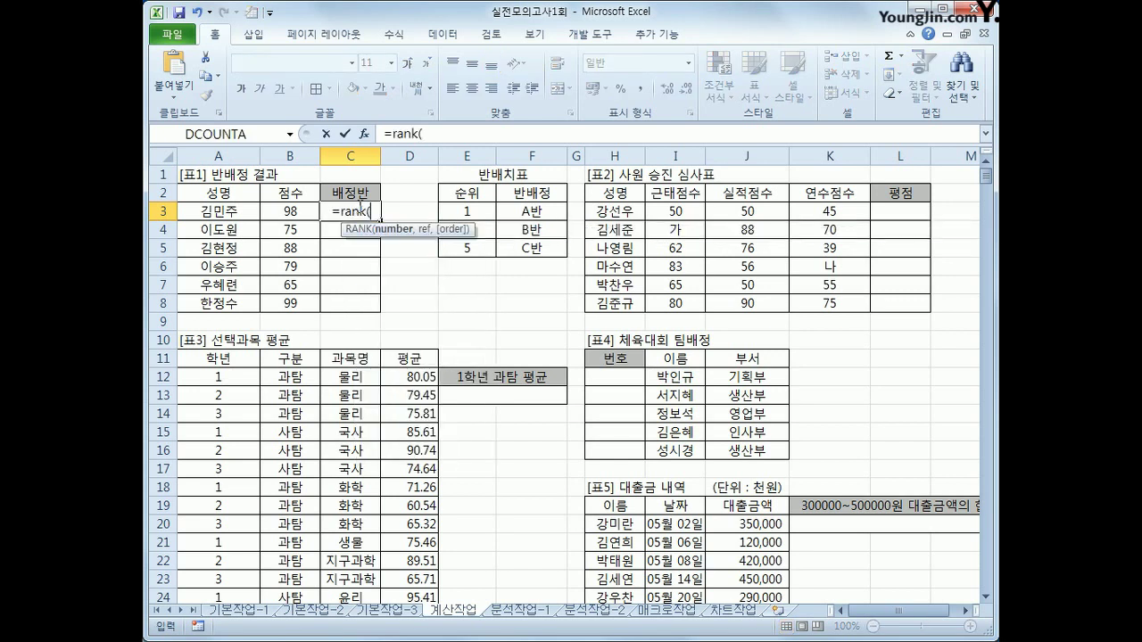
pyautogui.click(289, 211)
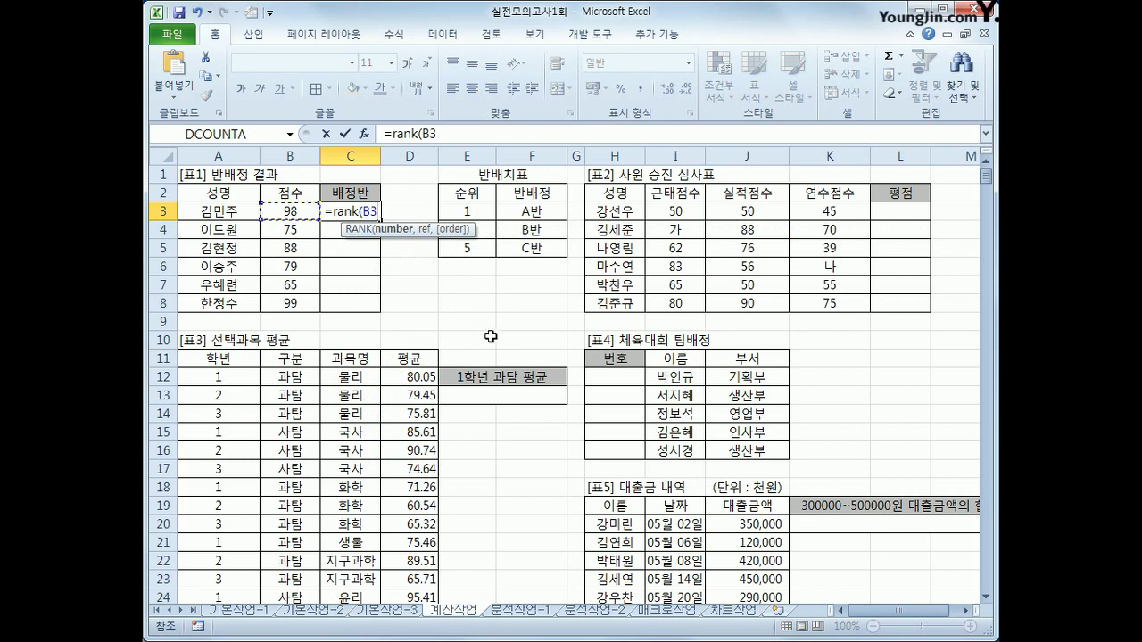
pyautogui.write(',')
pyautogui.moveTo(287, 213); pyautogui.dragTo(284, 297)
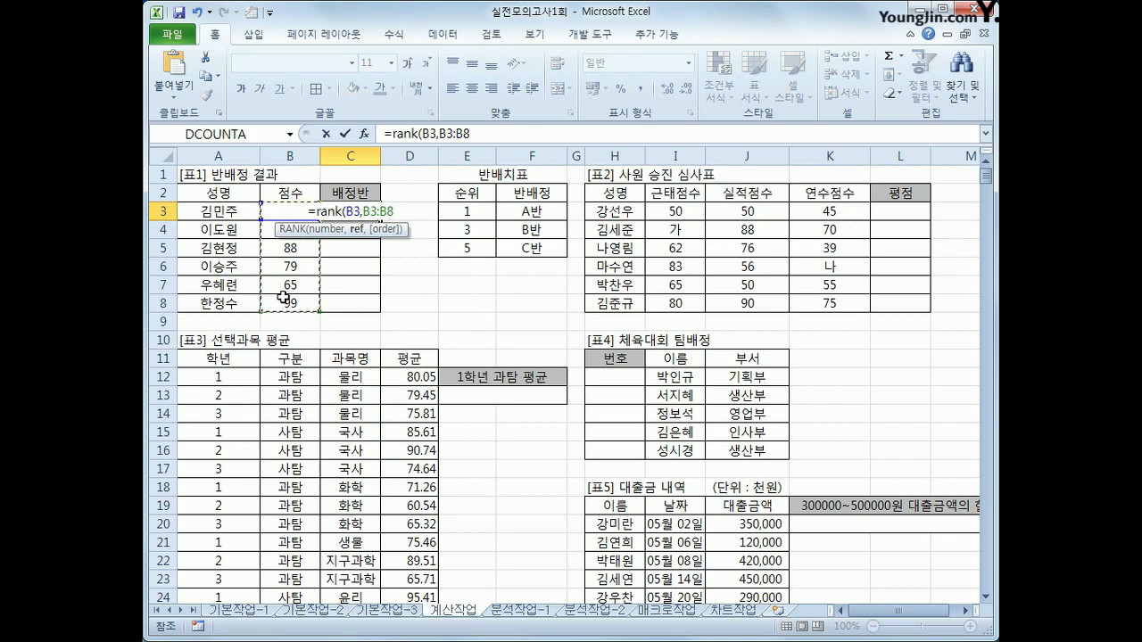
pyautogui.press('F4')
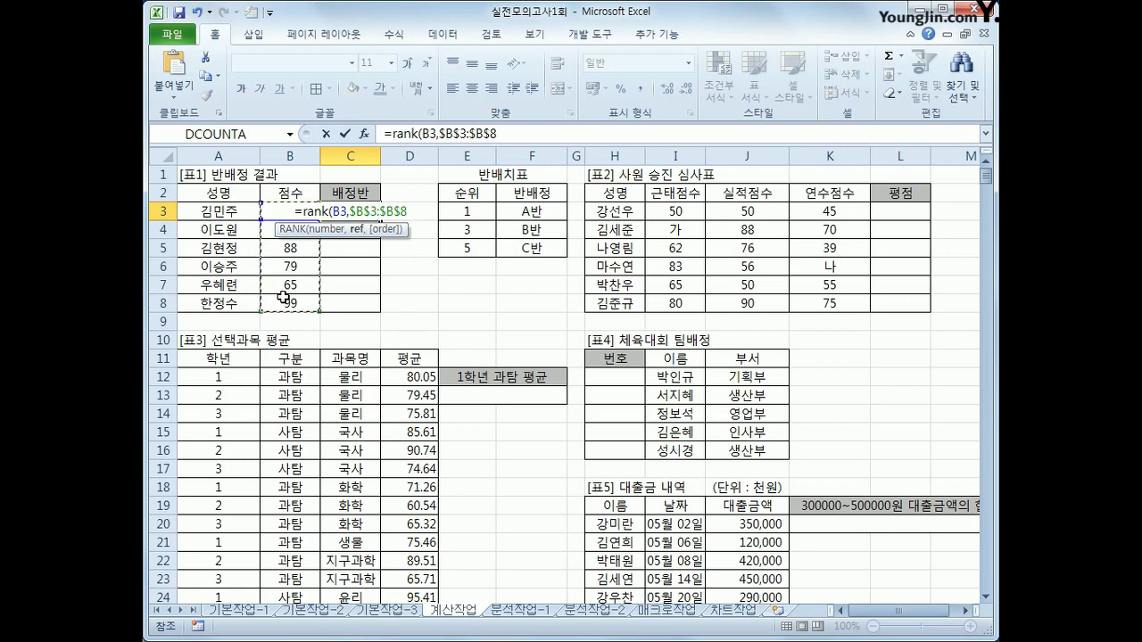
pyautogui.write(')')
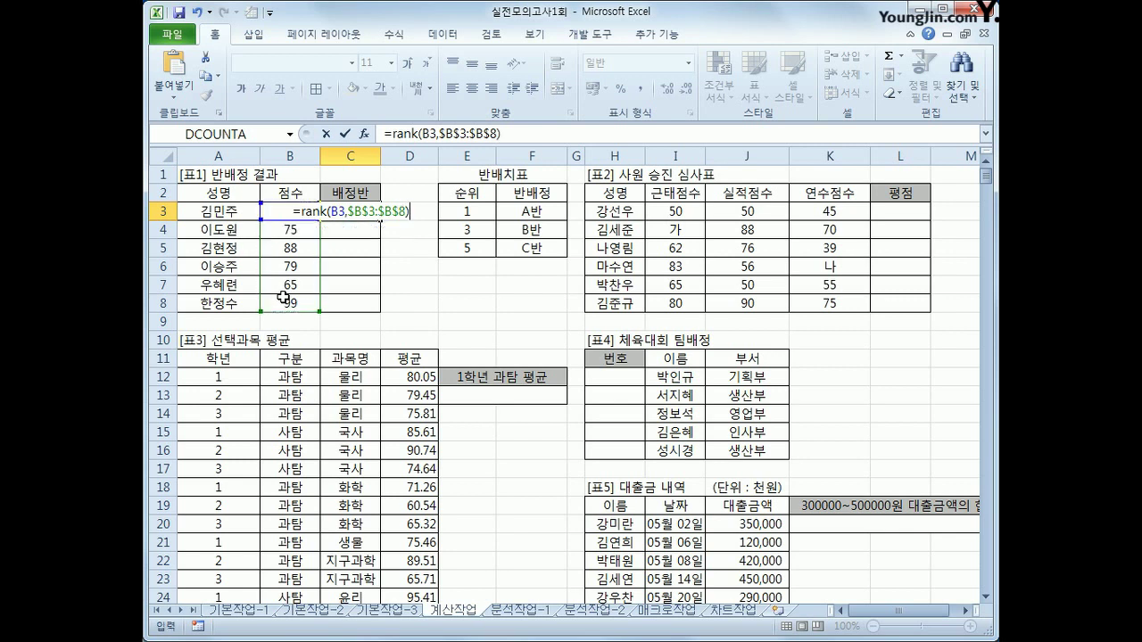
pyautogui.press('Return')
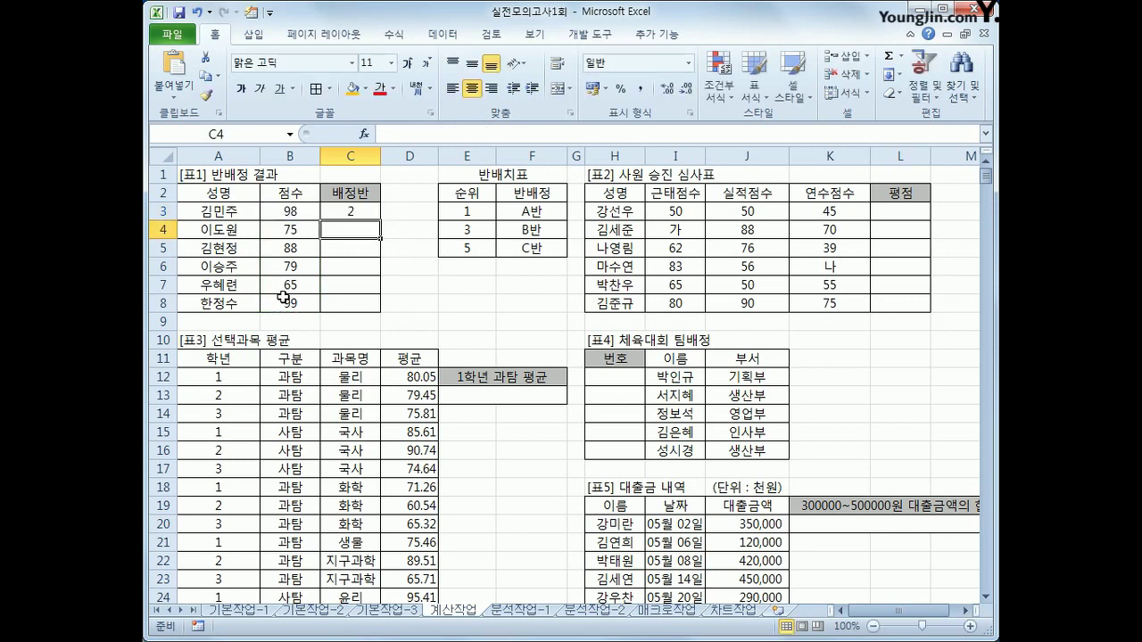
# Fill the RANK formula from C3 down through C8
pyautogui.click(356, 215)
pyautogui.moveTo(381, 218); pyautogui.dragTo(380, 313)
pyautogui.click(355, 217)
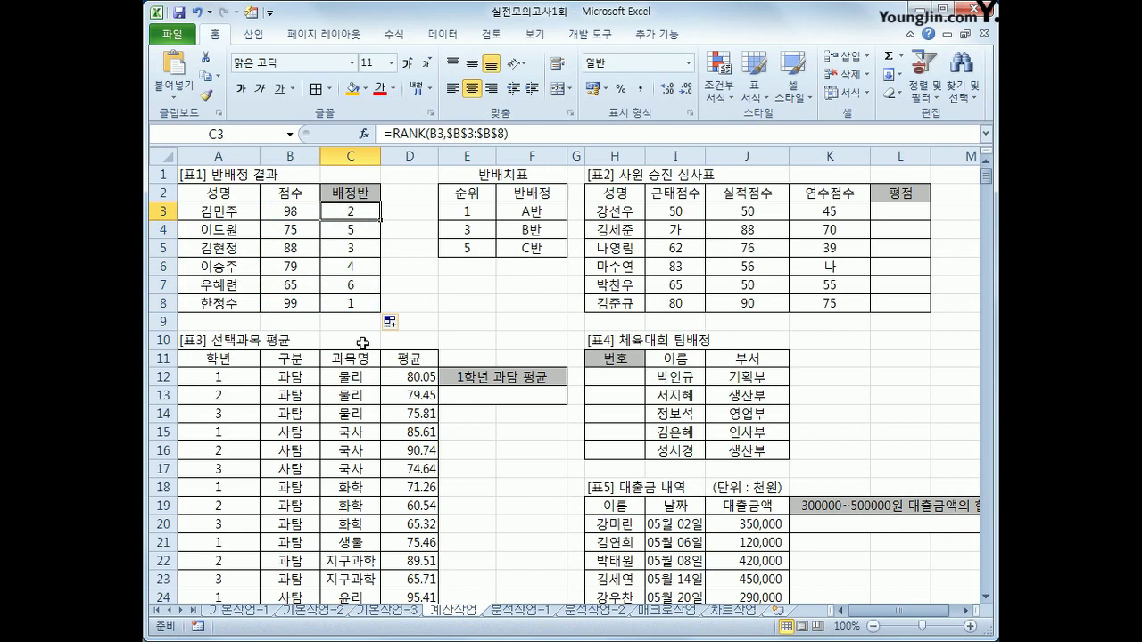
# Wrap the RANK formula in C3 in a VLOOKUP that uses the absolute range $E$3:$F$5 of 반배치표 as its table
pyautogui.moveTo(465, 214); pyautogui.dragTo(533, 249)
pyautogui.click(369, 208)
pyautogui.click(389, 135)
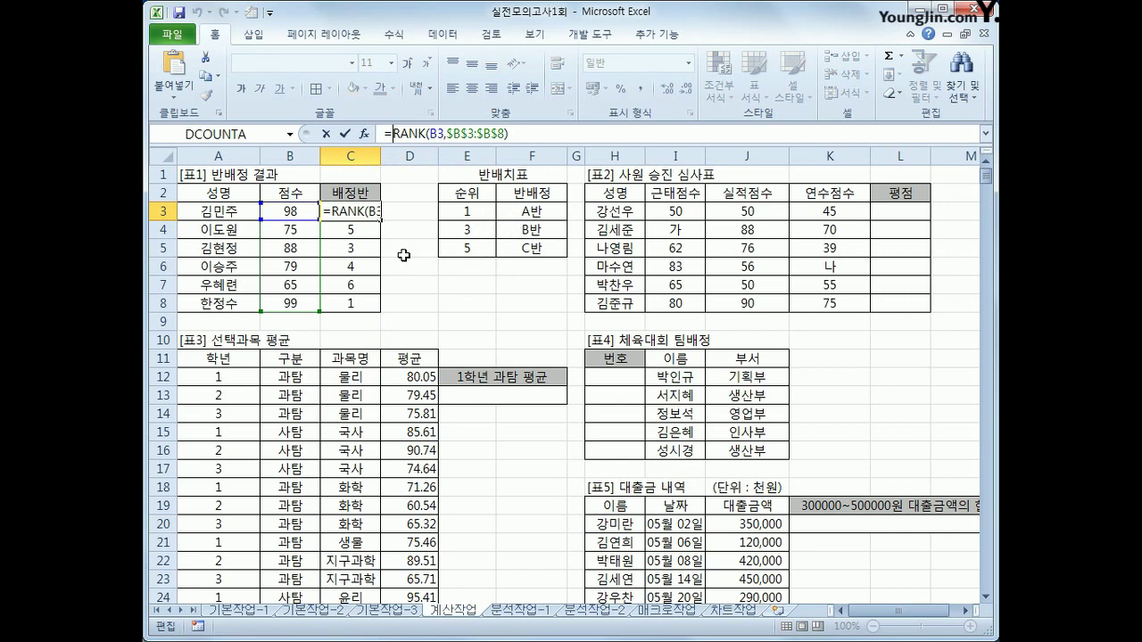
pyautogui.write('VLOOKUP(RANK(B3')
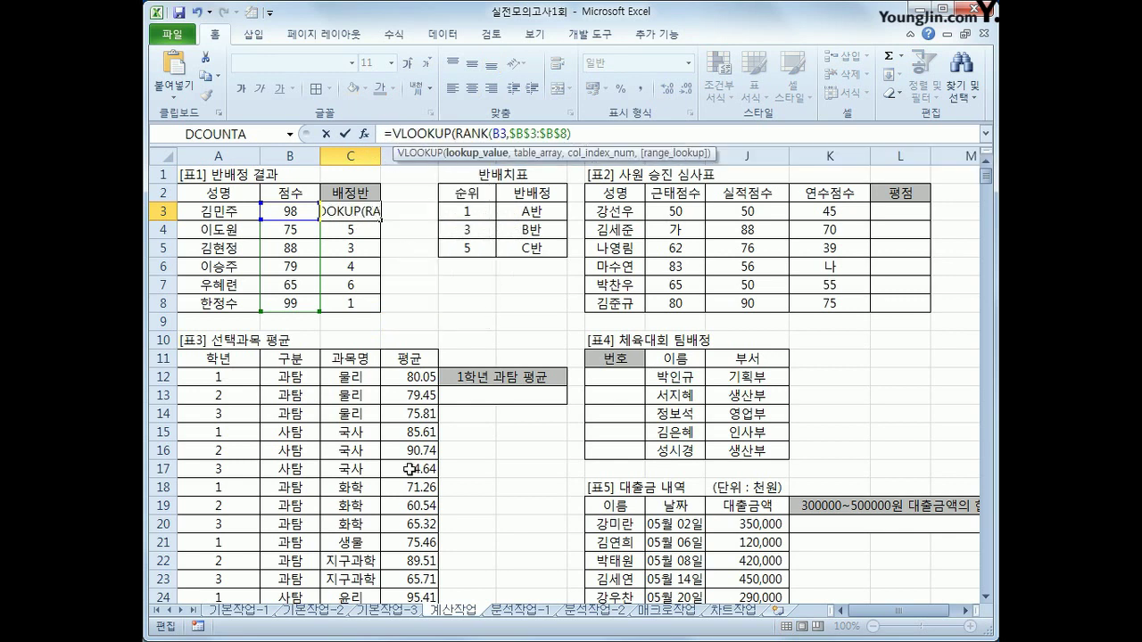
pyautogui.write(',')
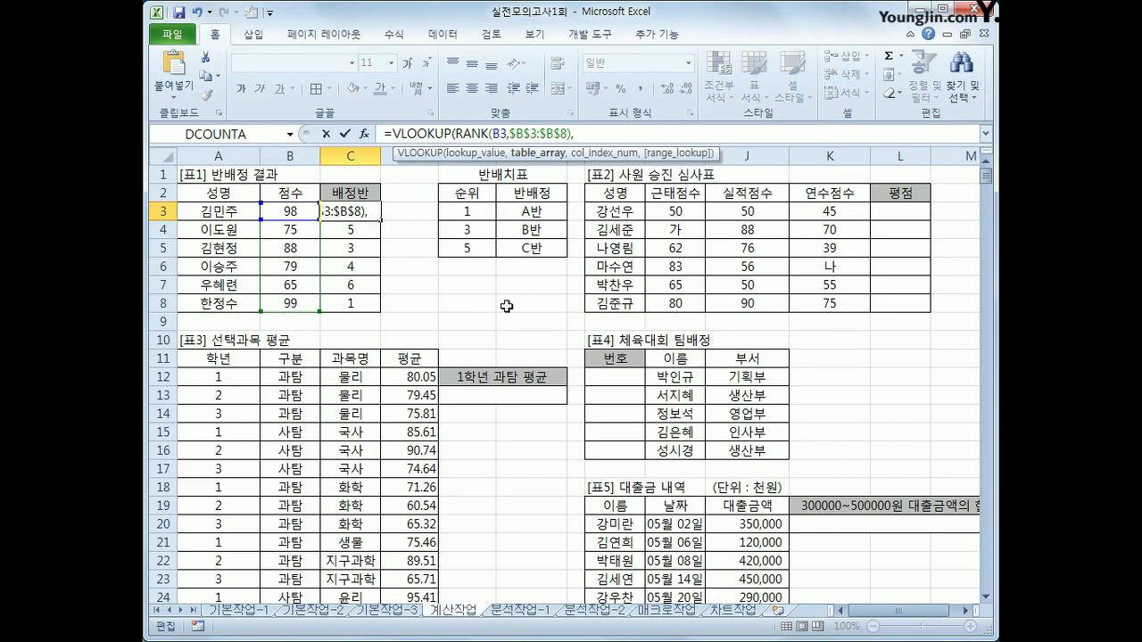
pyautogui.moveTo(480, 213); pyautogui.dragTo(513, 248)
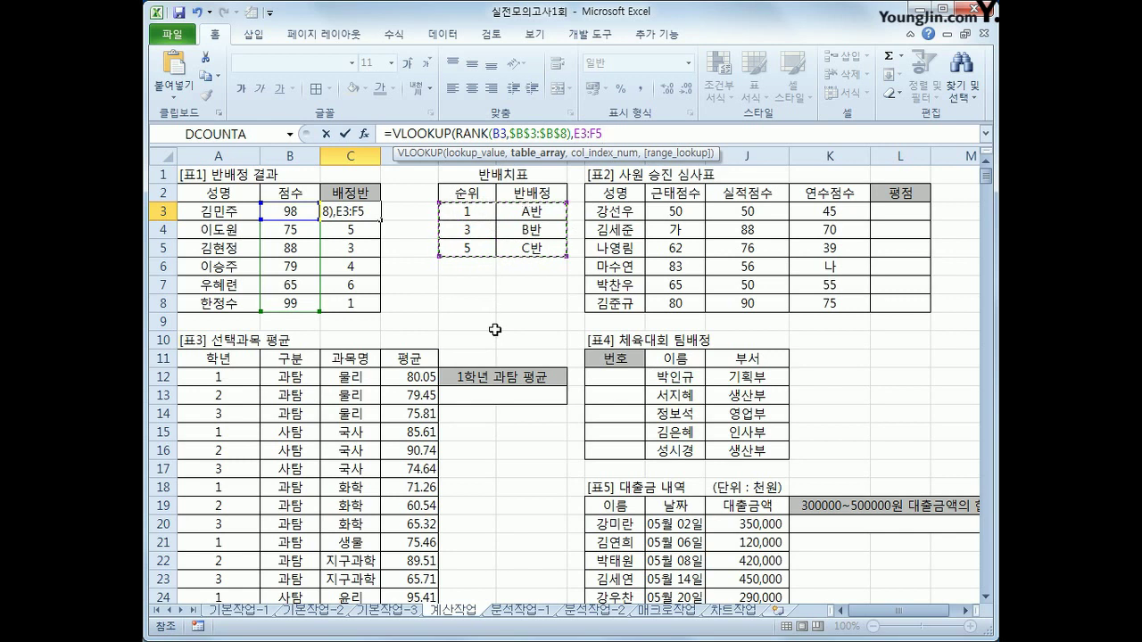
pyautogui.press('F4')
pyautogui.write(',')
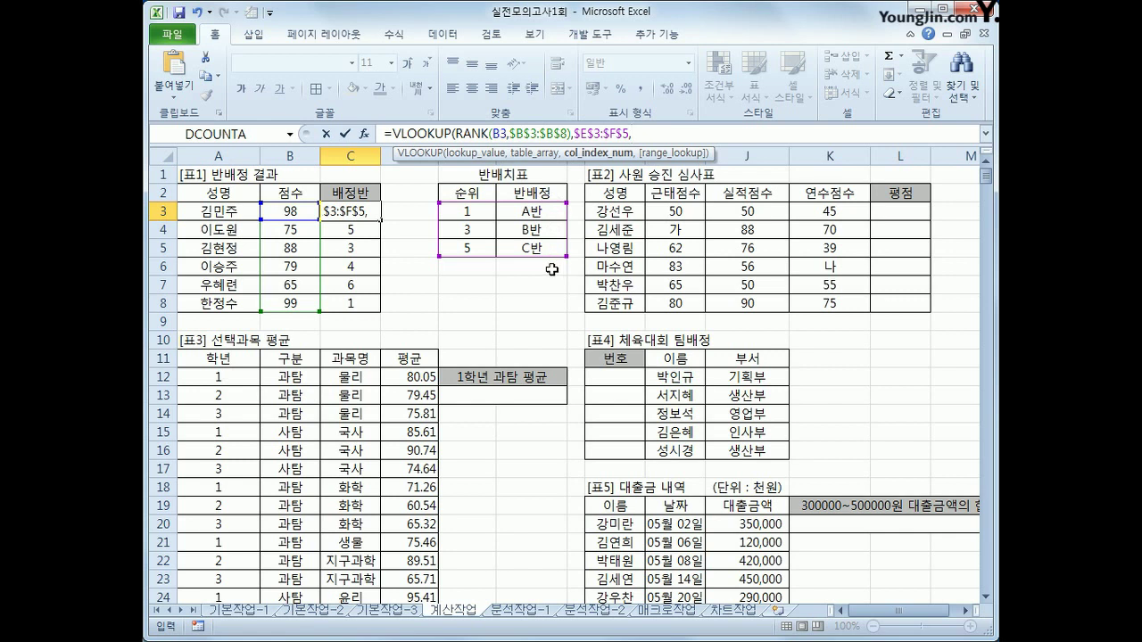
# Use COLUMN()-1 as the VLOOKUP column index and complete the formula in C3
pyautogui.write('co')
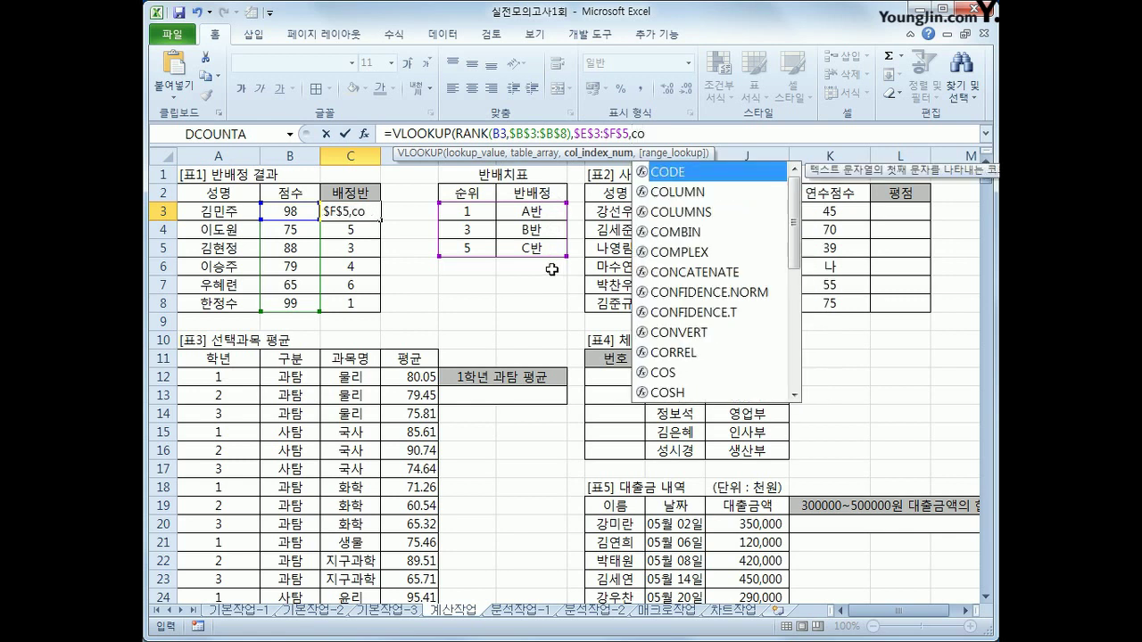
pyautogui.write('l')
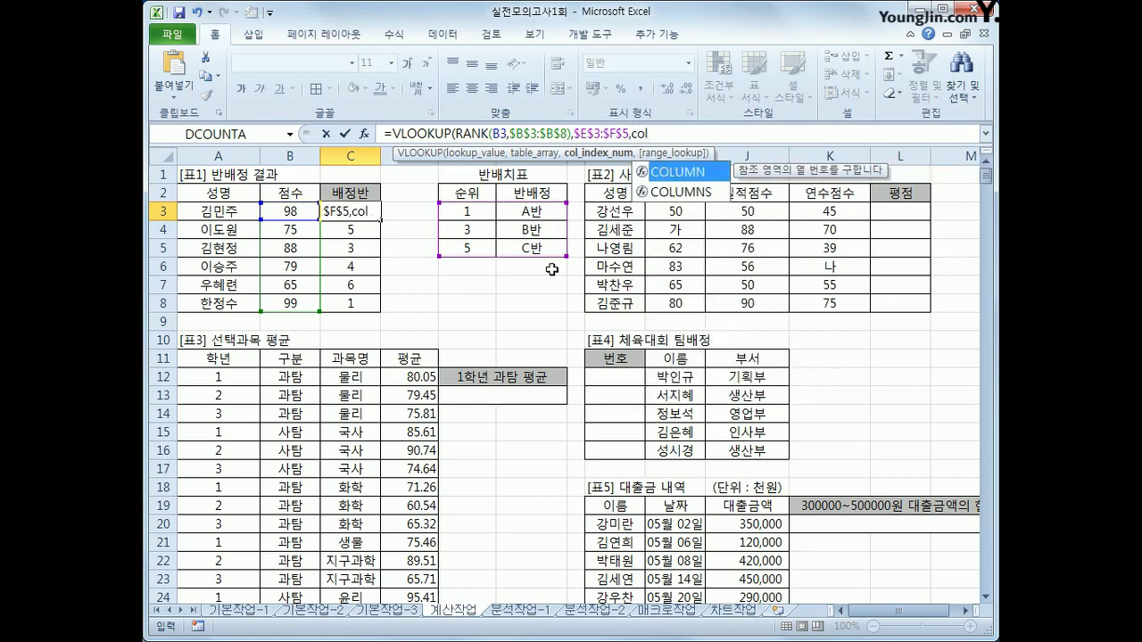
pyautogui.press('Tab')
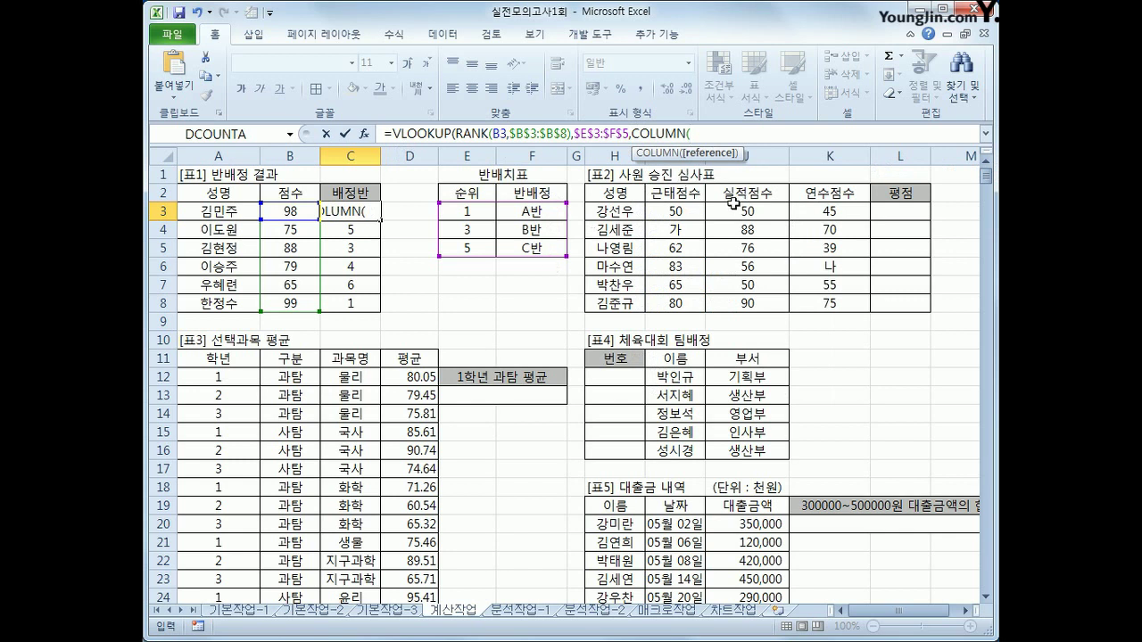
pyautogui.write(')')
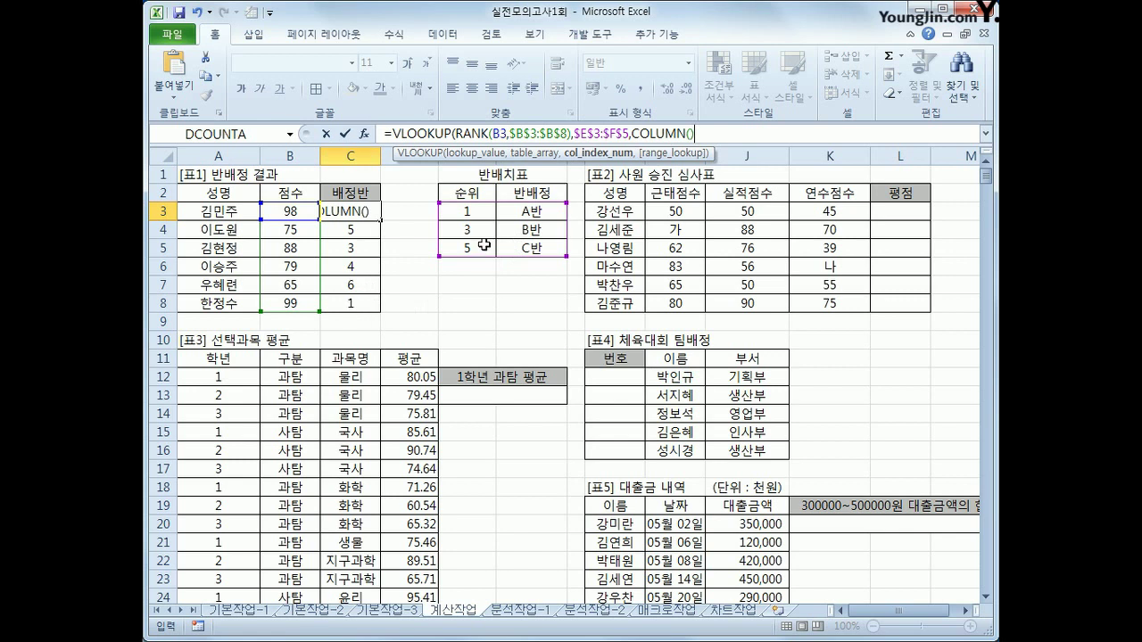
pyautogui.write('-1')
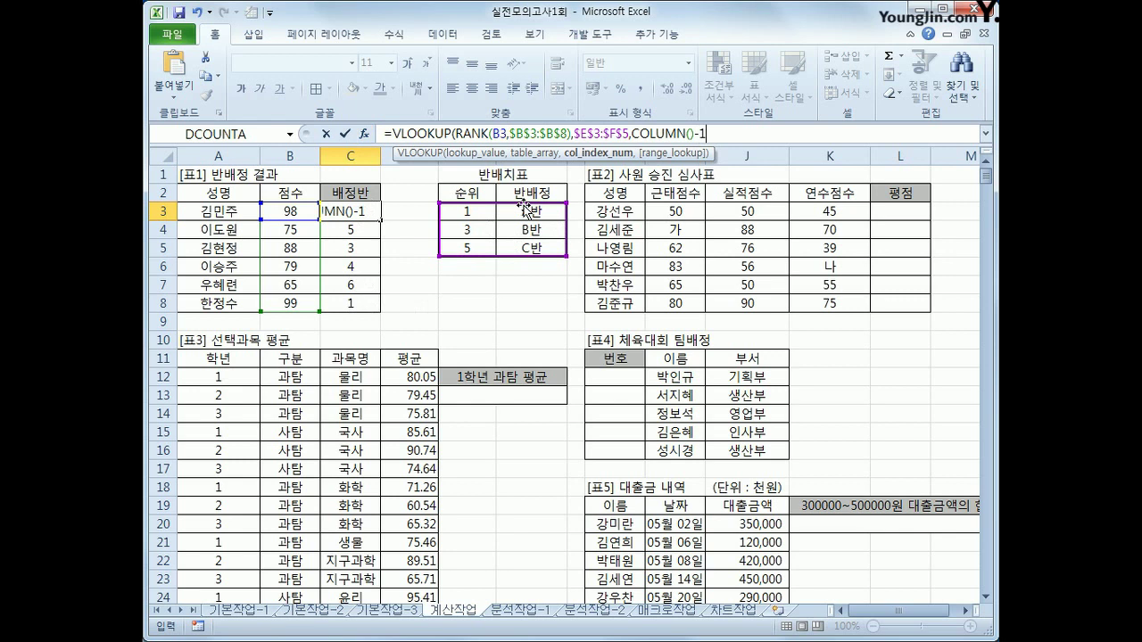
pyautogui.write(')')
pyautogui.press('Return')
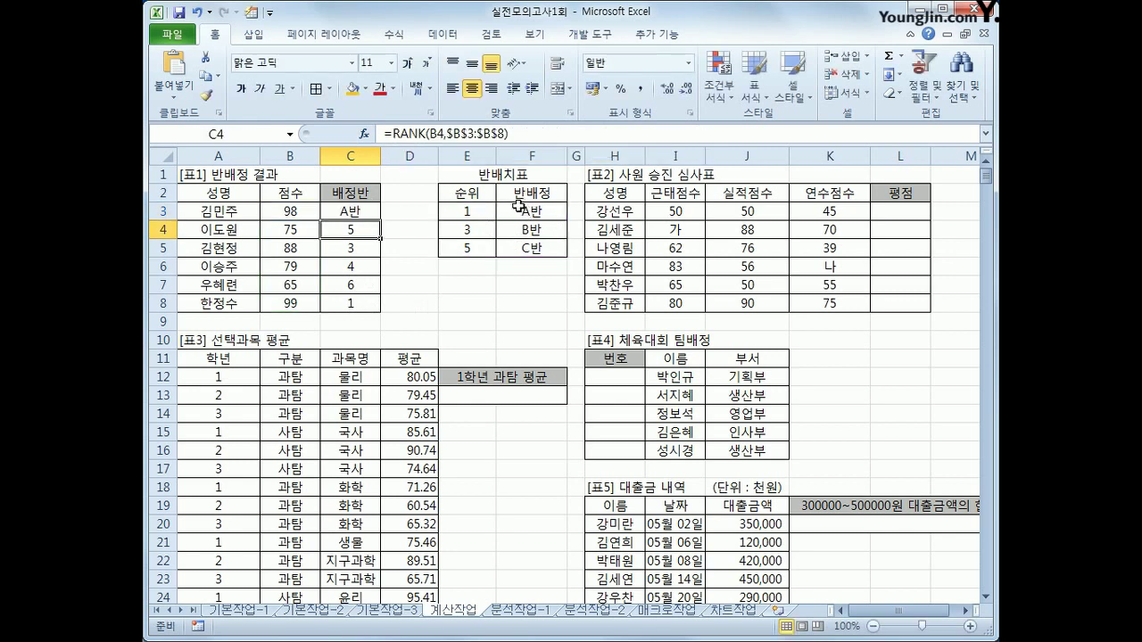
# Fill the VLOOKUP formula from C3 down through C8 of the 배정반 column
pyautogui.click(368, 213)
pyautogui.moveTo(380, 220); pyautogui.dragTo(377, 312)
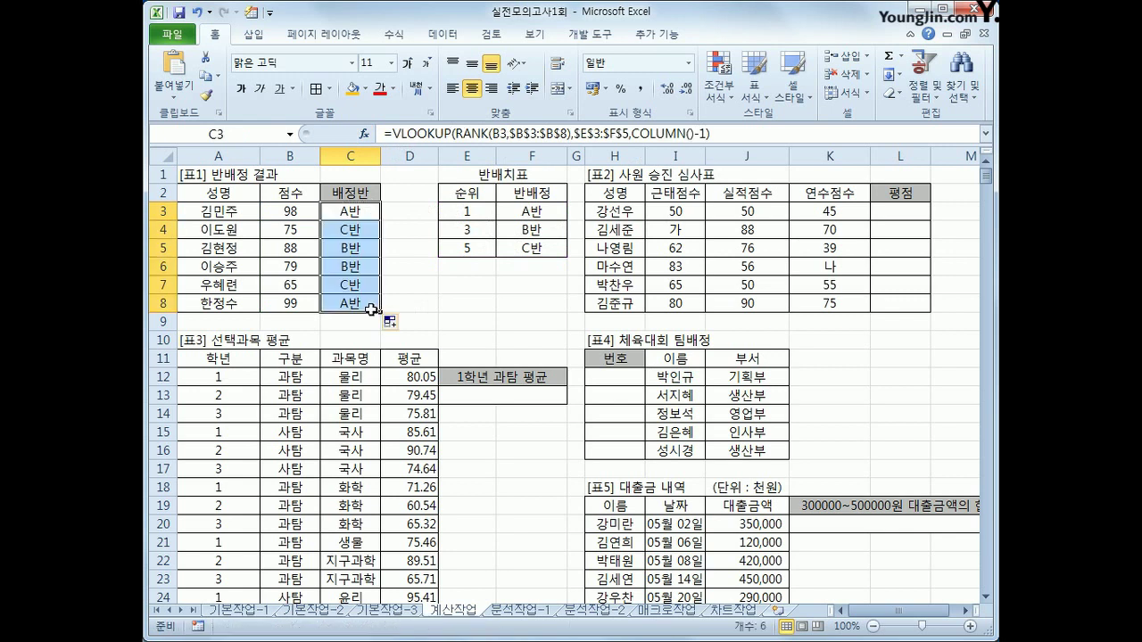
pyautogui.moveTo(489, 213); pyautogui.dragTo(505, 250)
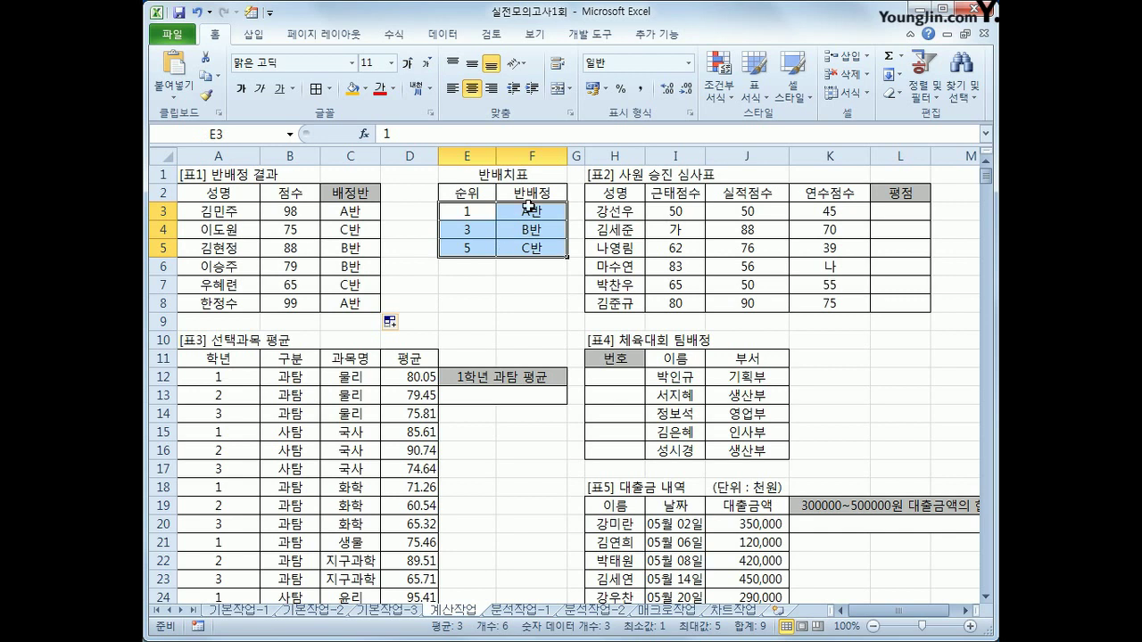
pyautogui.click(336, 207)
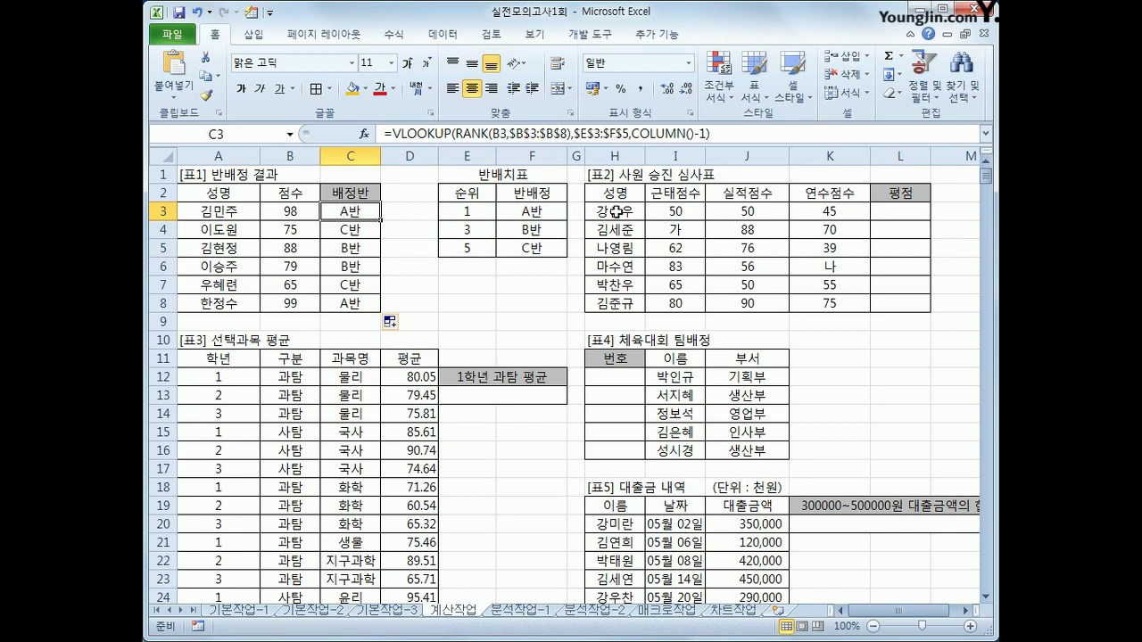
# Enter the weighted score formula =I3*40%+J3*30%+K3*30% in cell L3 of the 평점 column
pyautogui.click(892, 211)
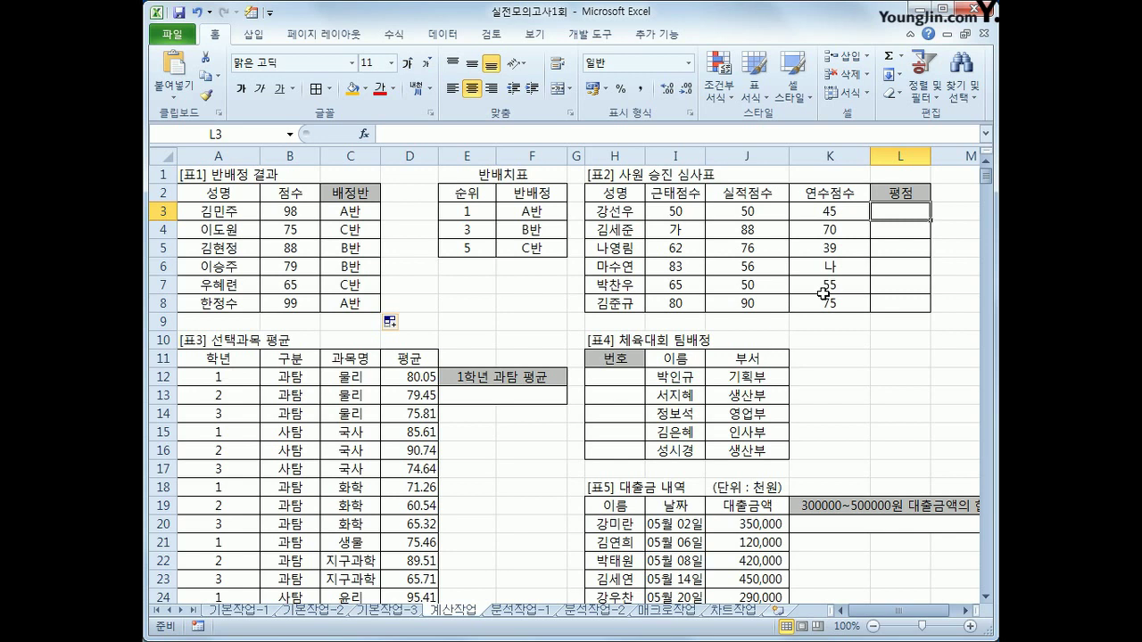
pyautogui.write('=')
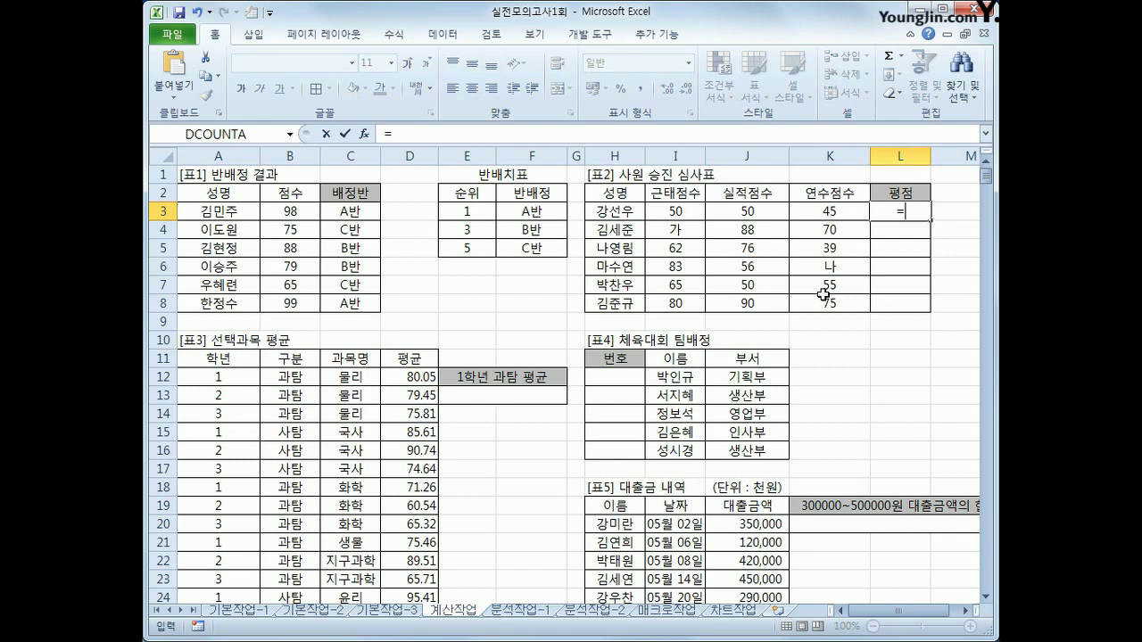
pyautogui.click(692, 214)
pyautogui.write('*40')
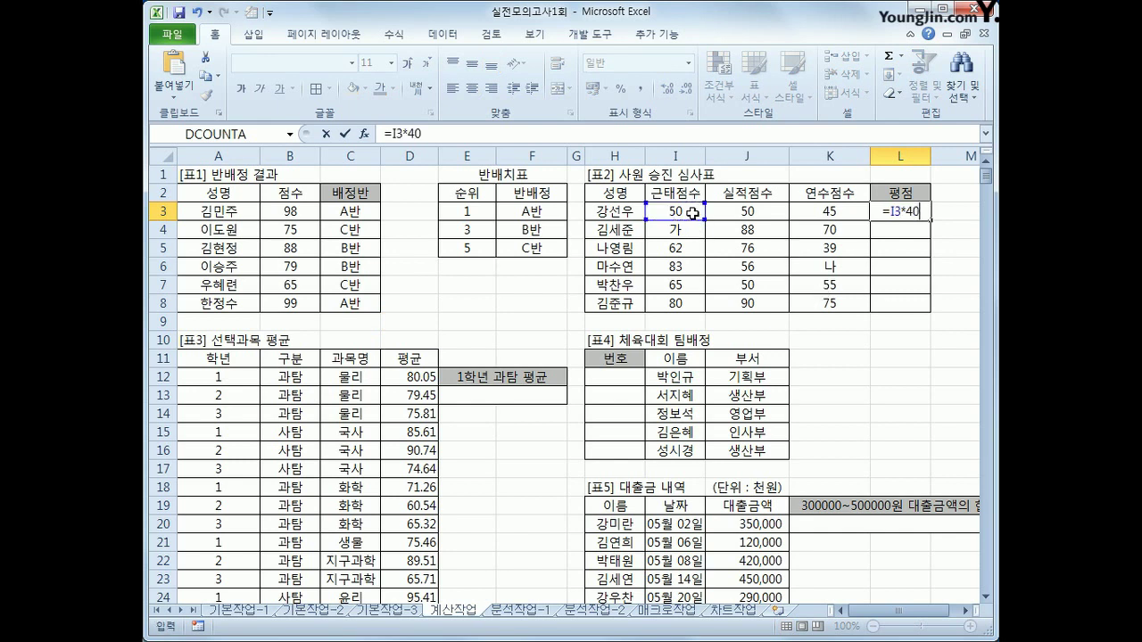
pyautogui.write('%+')
pyautogui.press('Left')
pyautogui.press('Left')
pyautogui.write('*')
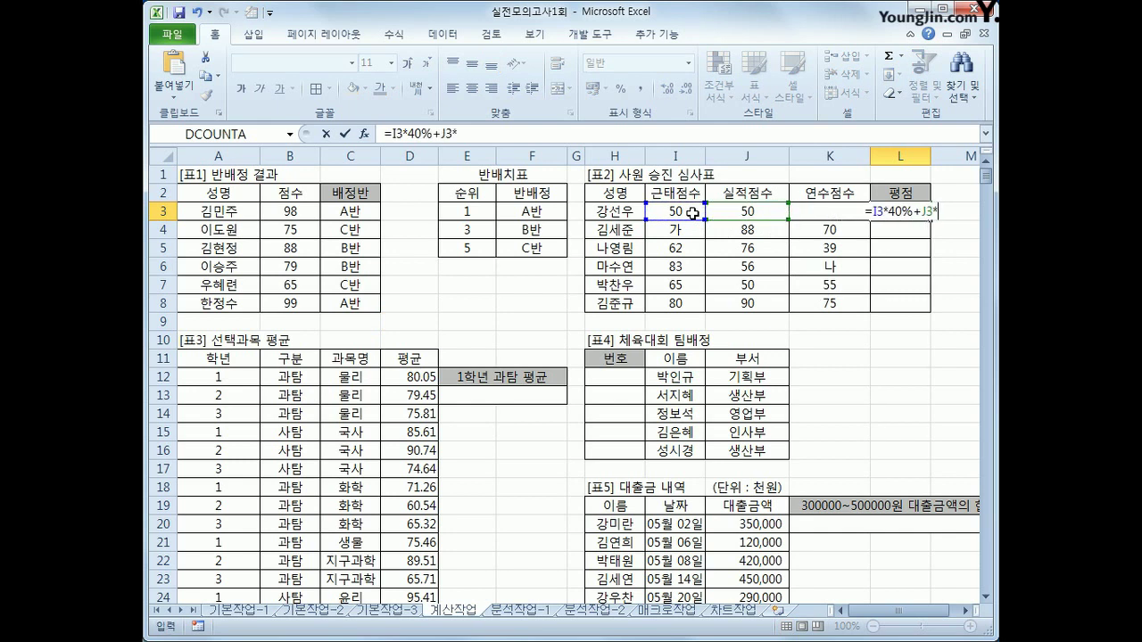
pyautogui.write('30%+')
pyautogui.press('Left')
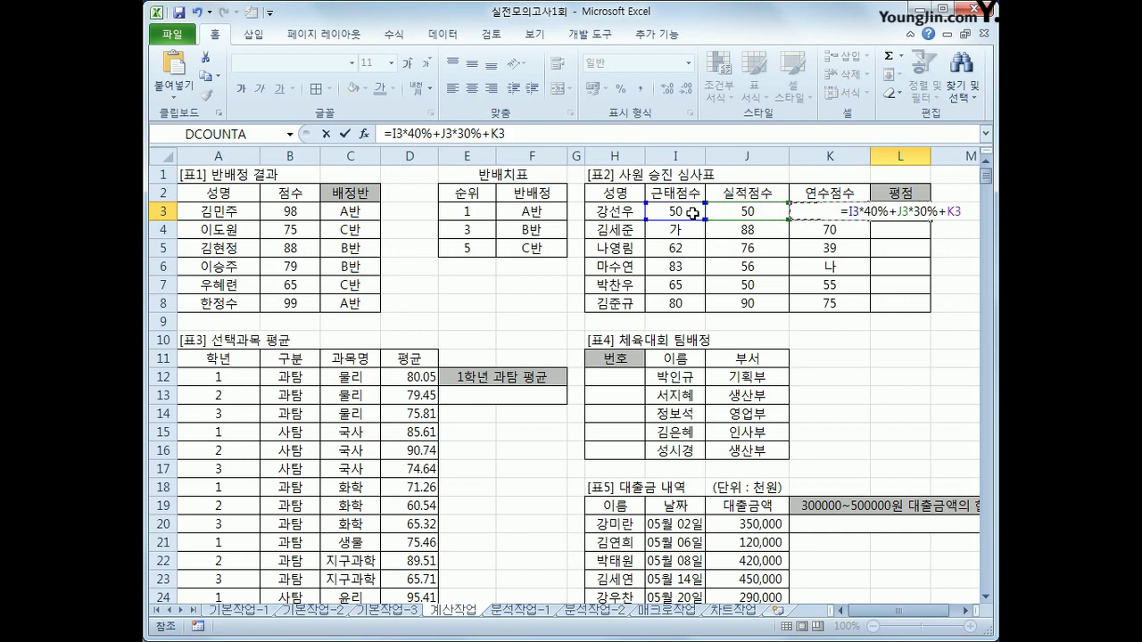
pyautogui.write('*30')
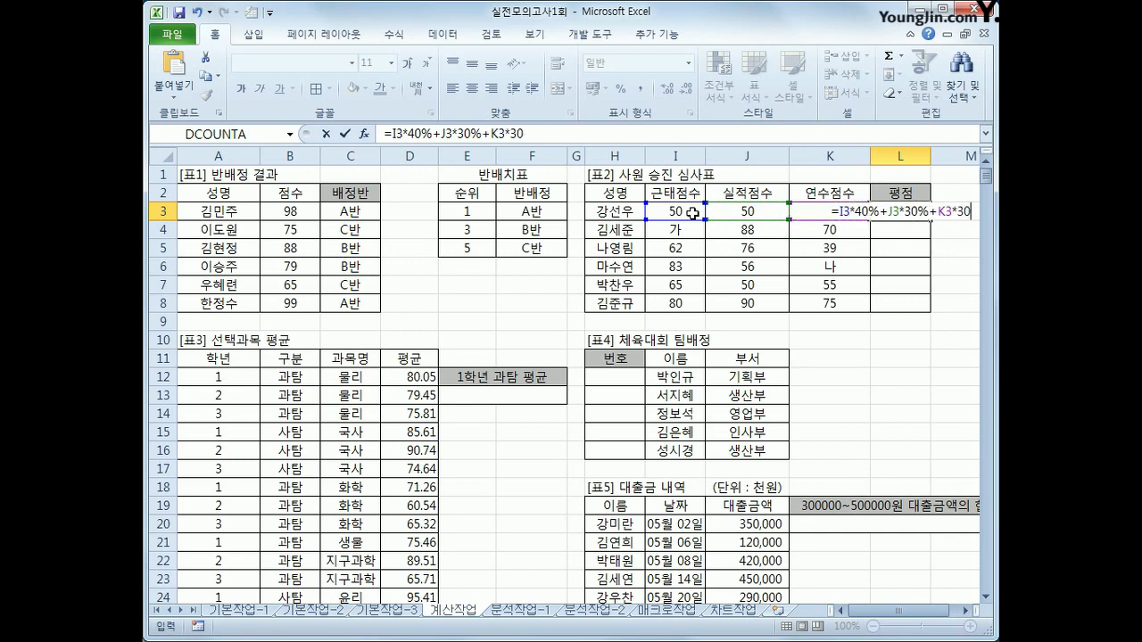
pyautogui.write('%')
pyautogui.hotkey('ctrl', 'Return')
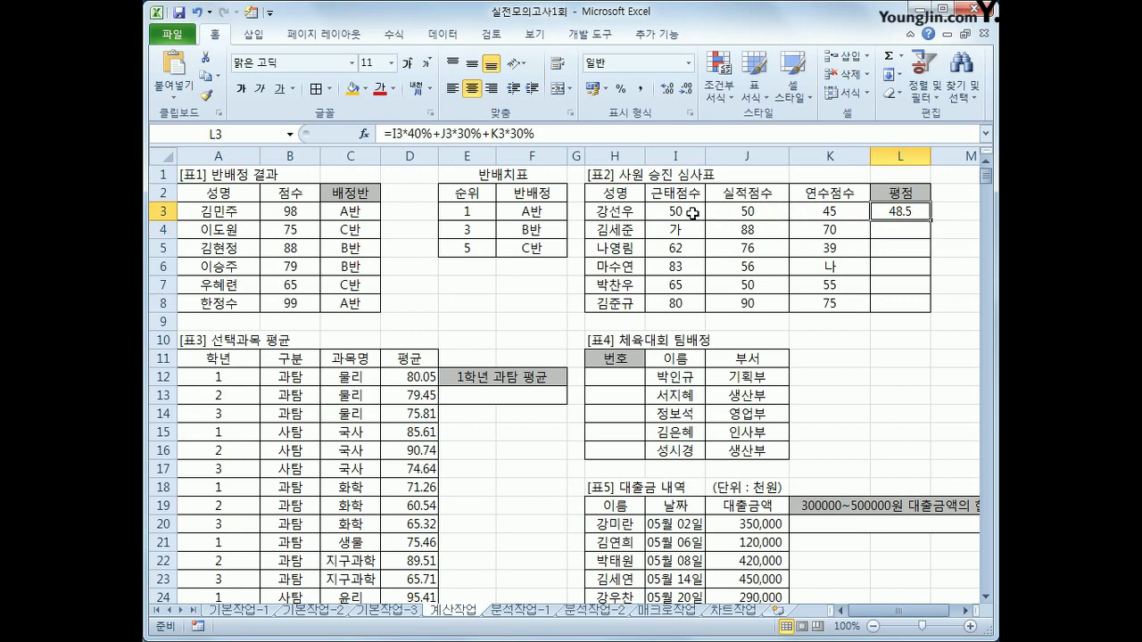
# Fill the weighted score formula from L3 down through L8 and inspect the non-numeric scores in I4 and K6
pyautogui.moveTo(929, 220); pyautogui.dragTo(924, 309)
pyautogui.click(694, 232)
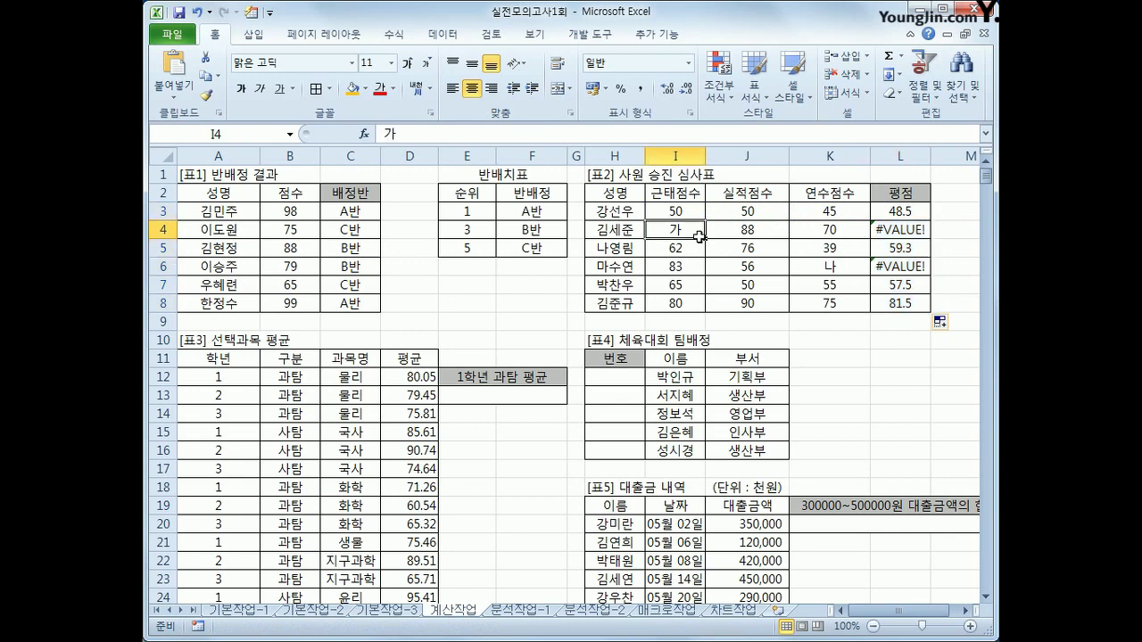
pyautogui.click(801, 266)
# Wrap the weighted score formula in L3 in IFERROR with "입력오류" as the error value
pyautogui.click(912, 214)
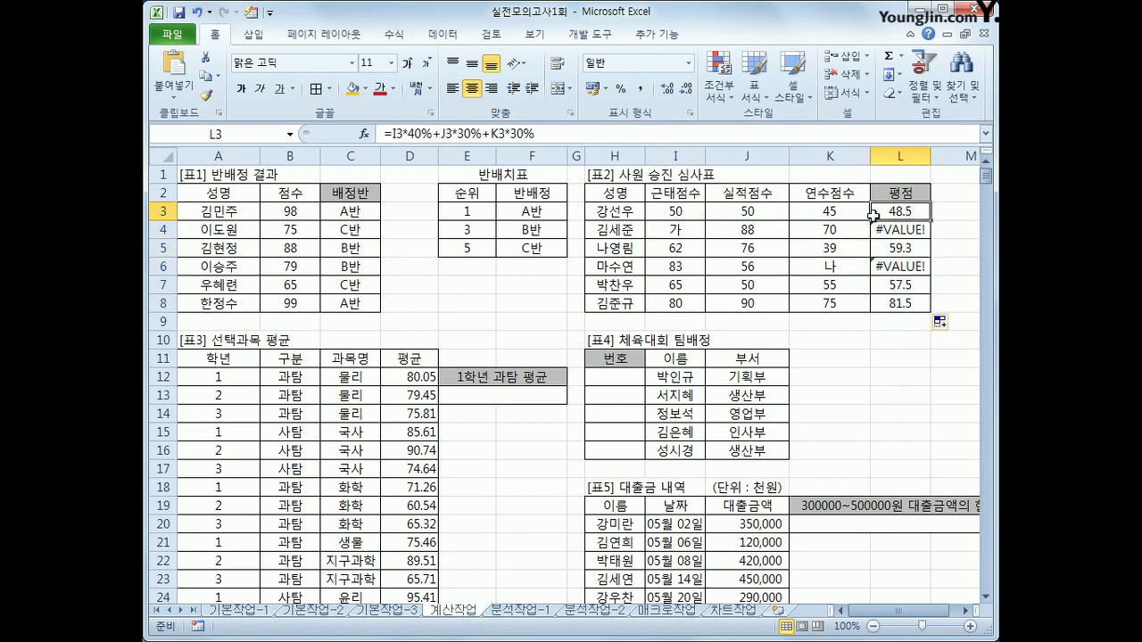
pyautogui.click(394, 133)
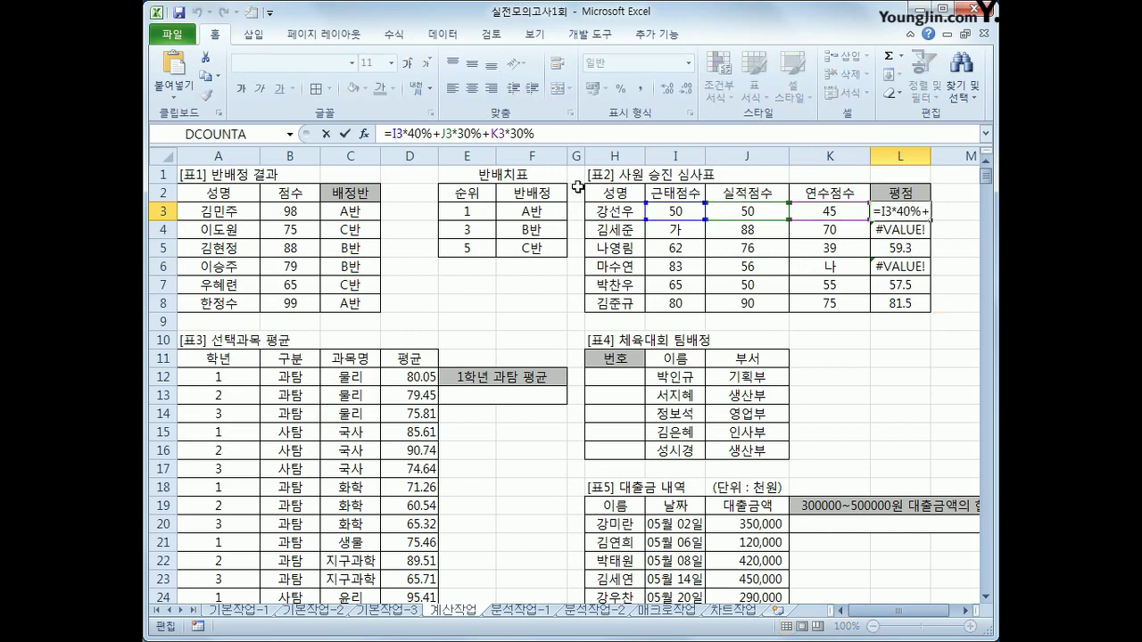
pyautogui.write('if')
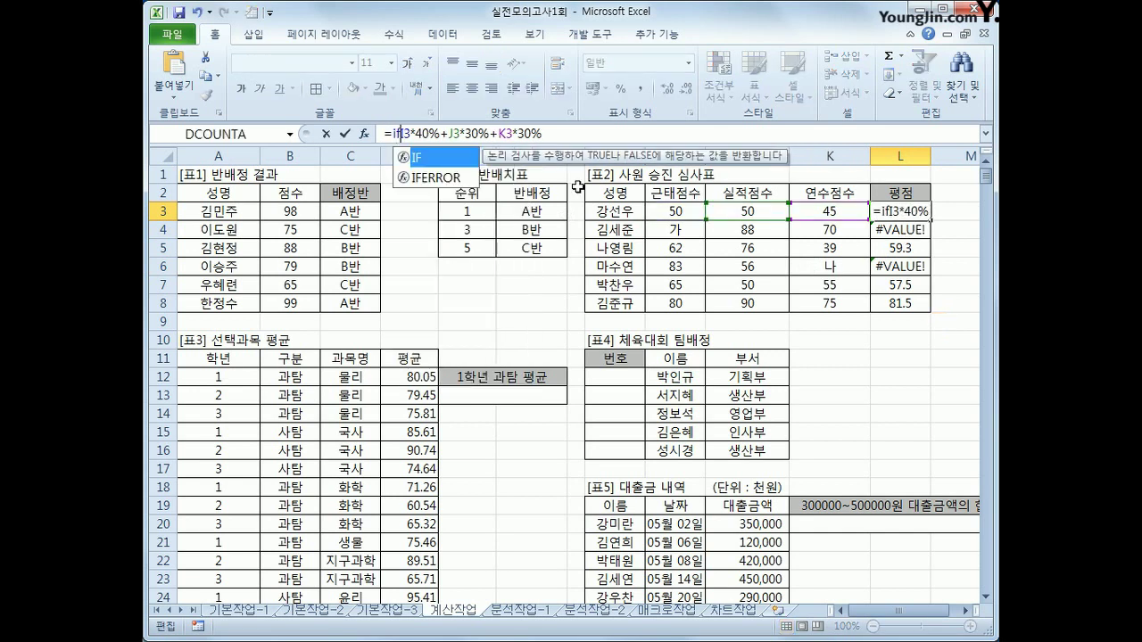
pyautogui.press('Down')
pyautogui.press('Tab')
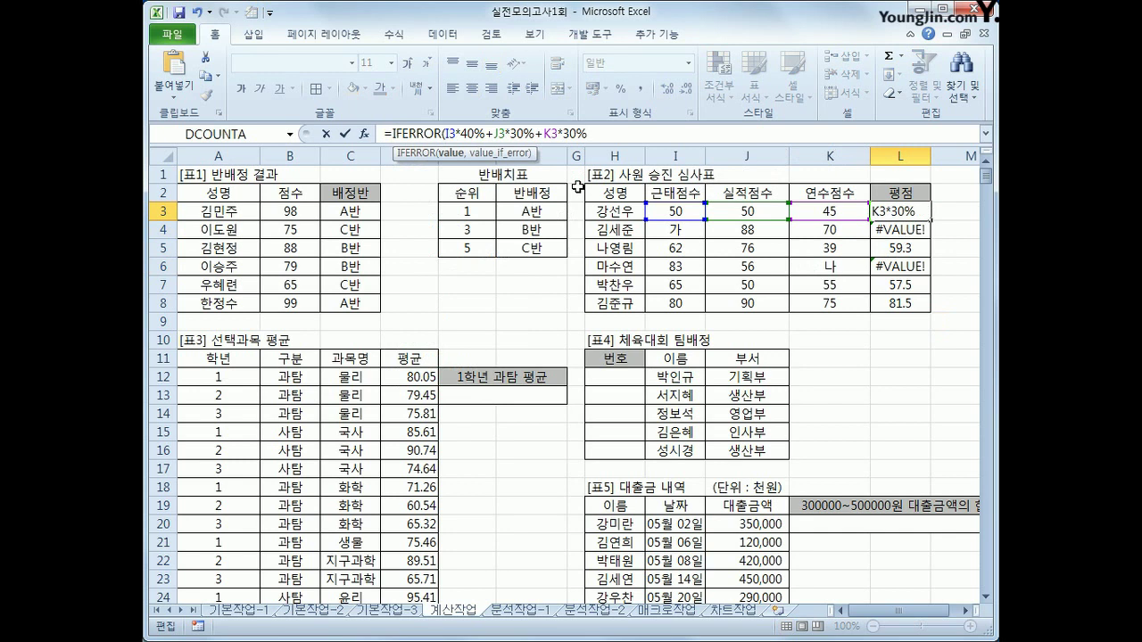
pyautogui.write(',')
pyautogui.write('입력오류')
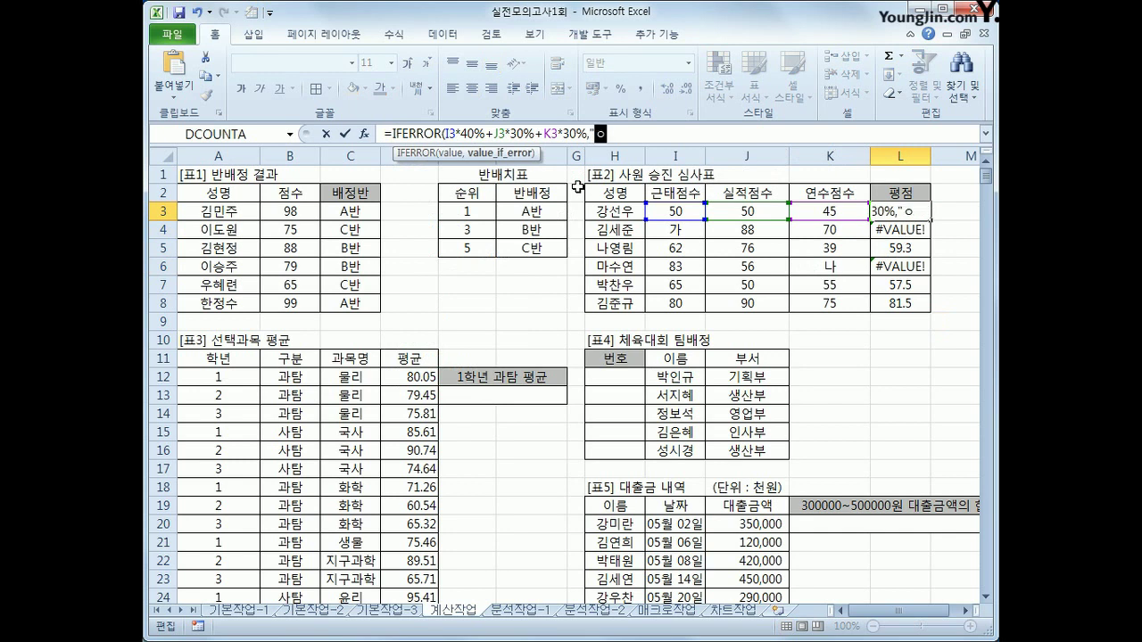
pyautogui.write('")')
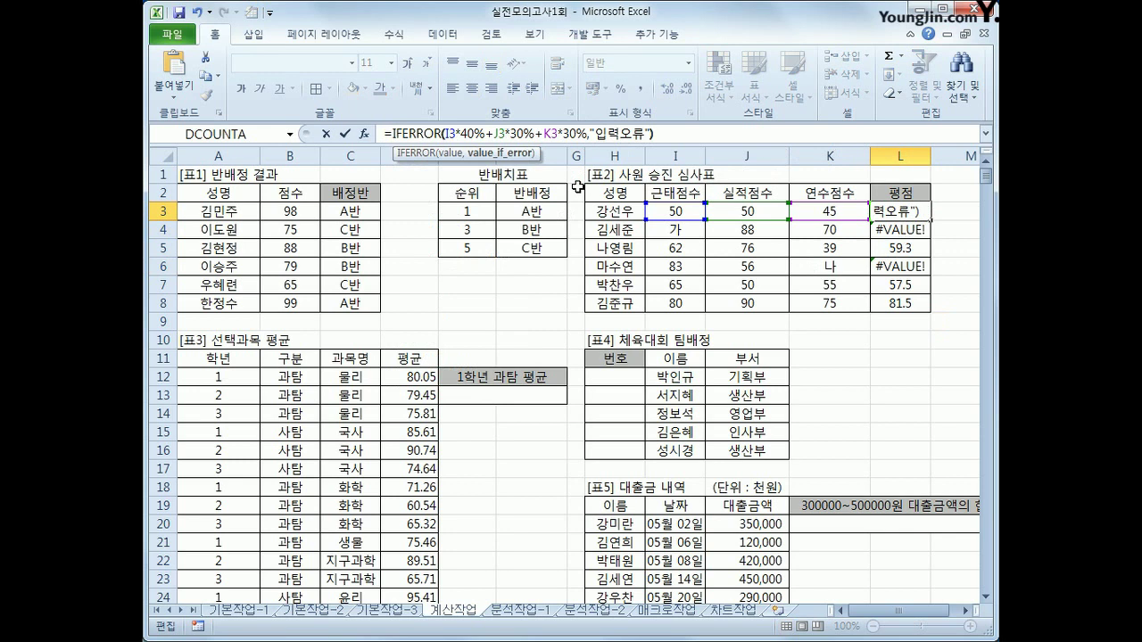
pyautogui.press('Return')
# Fill the IFERROR formula from L3 down through L8 of the 평점 column
pyautogui.click(904, 210)
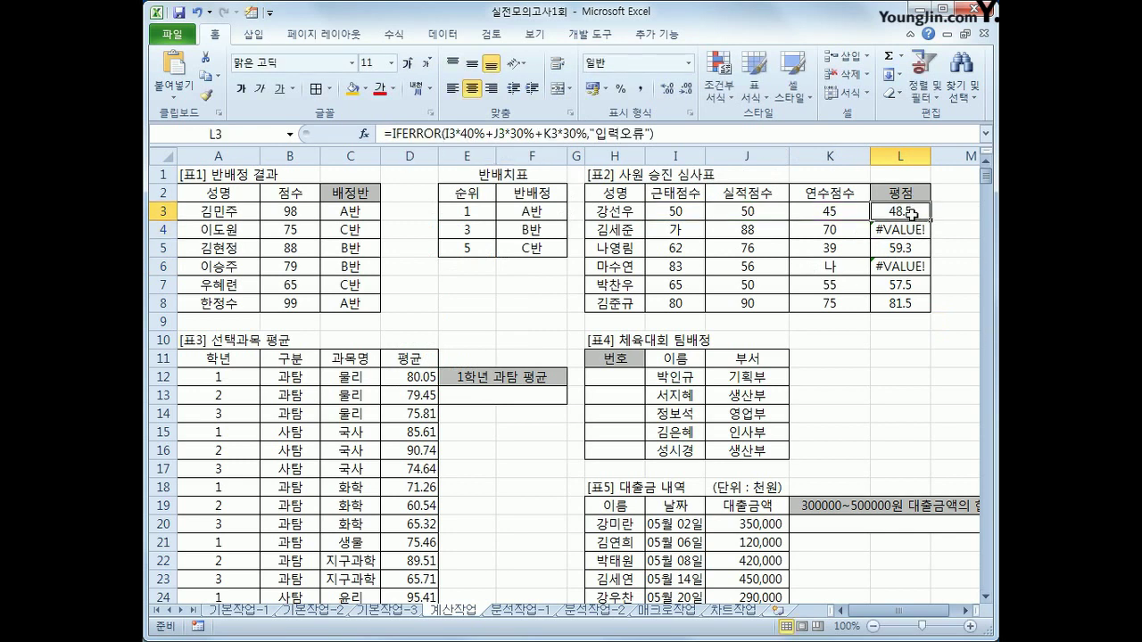
pyautogui.moveTo(929, 219); pyautogui.dragTo(922, 305)
pyautogui.click(916, 237)
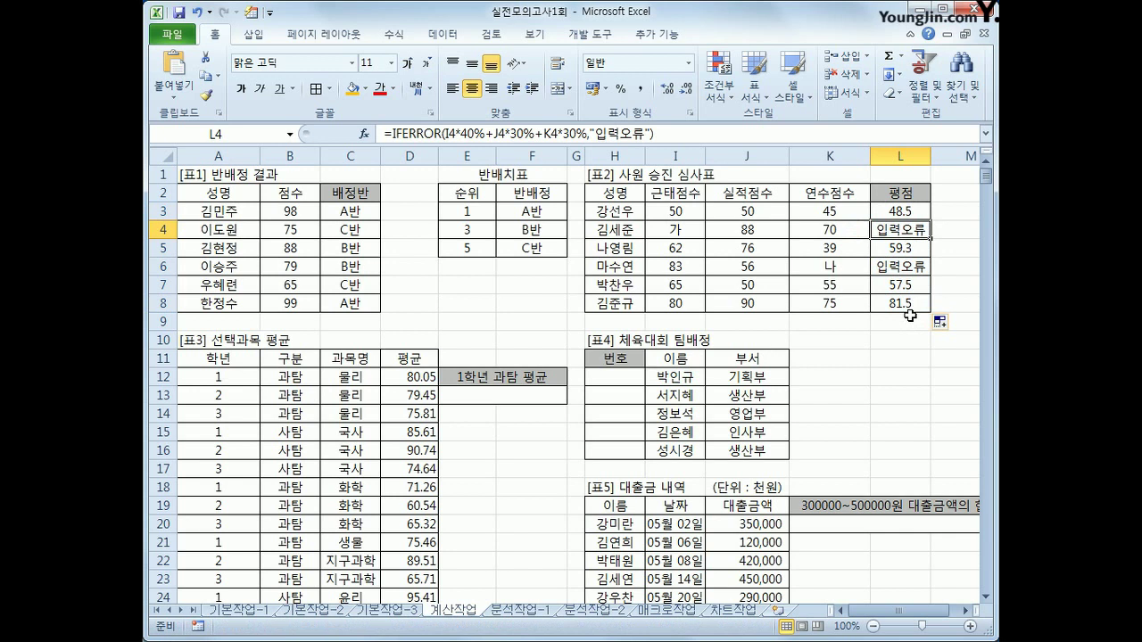
# Start an AVERAGEIFS formula in E13 under 1학년 과탐 평균 with D12:D26 as the average range
pyautogui.click(477, 397)
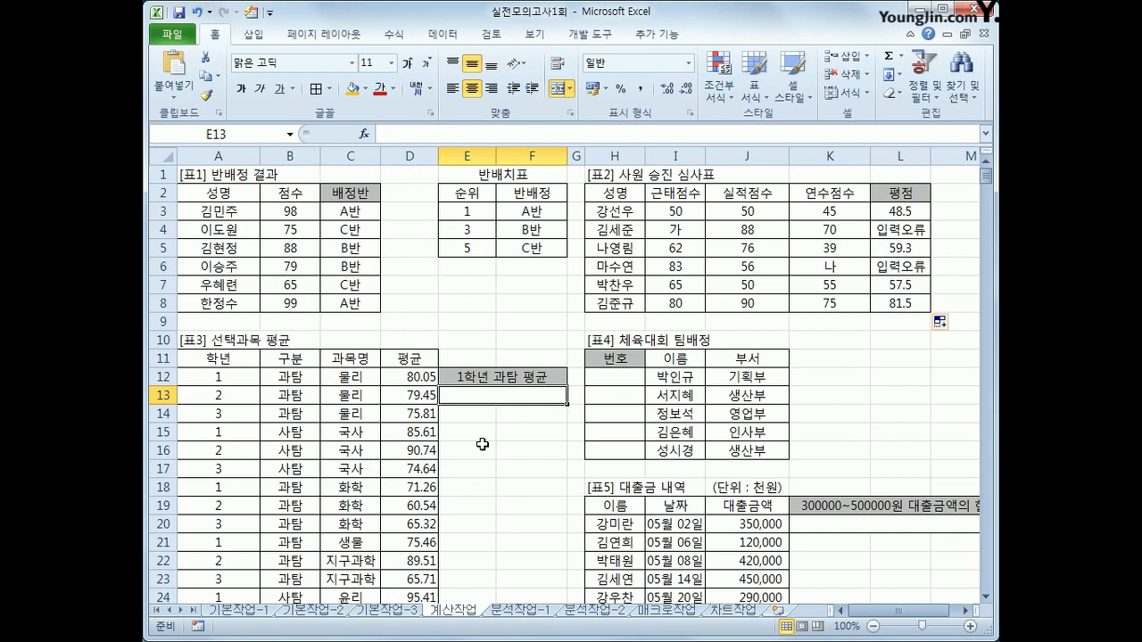
pyautogui.write('=')
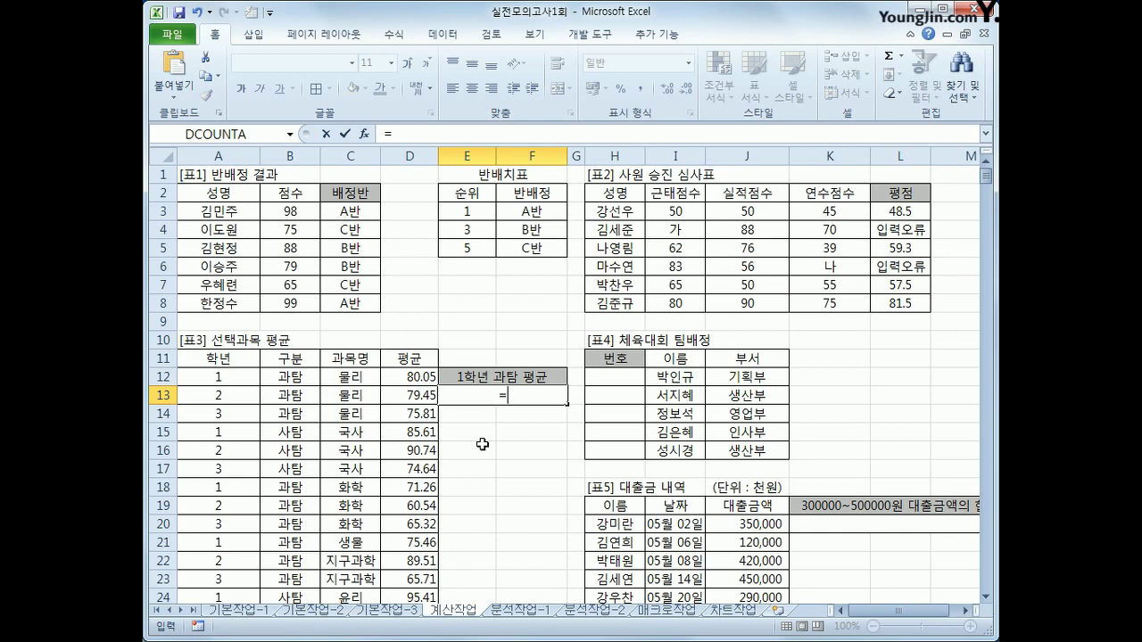
pyautogui.write('ㅁ')
pyautogui.press('BackSpace')
pyautogui.write('av')
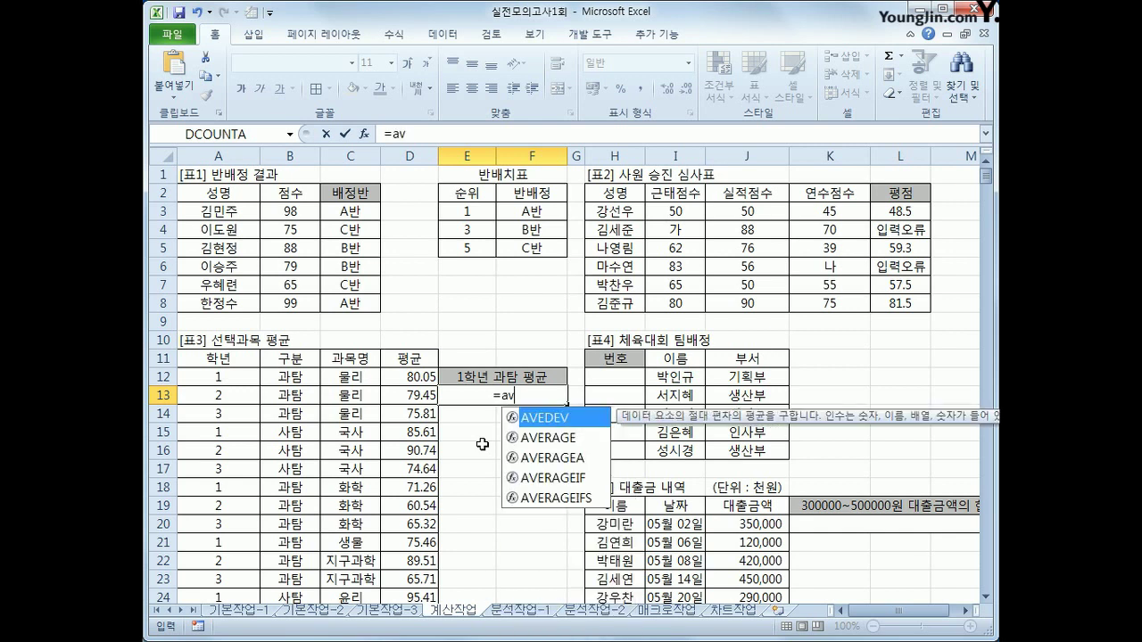
pyautogui.press('Down')
pyautogui.press('Down')
pyautogui.press('Down')
pyautogui.press('Down')
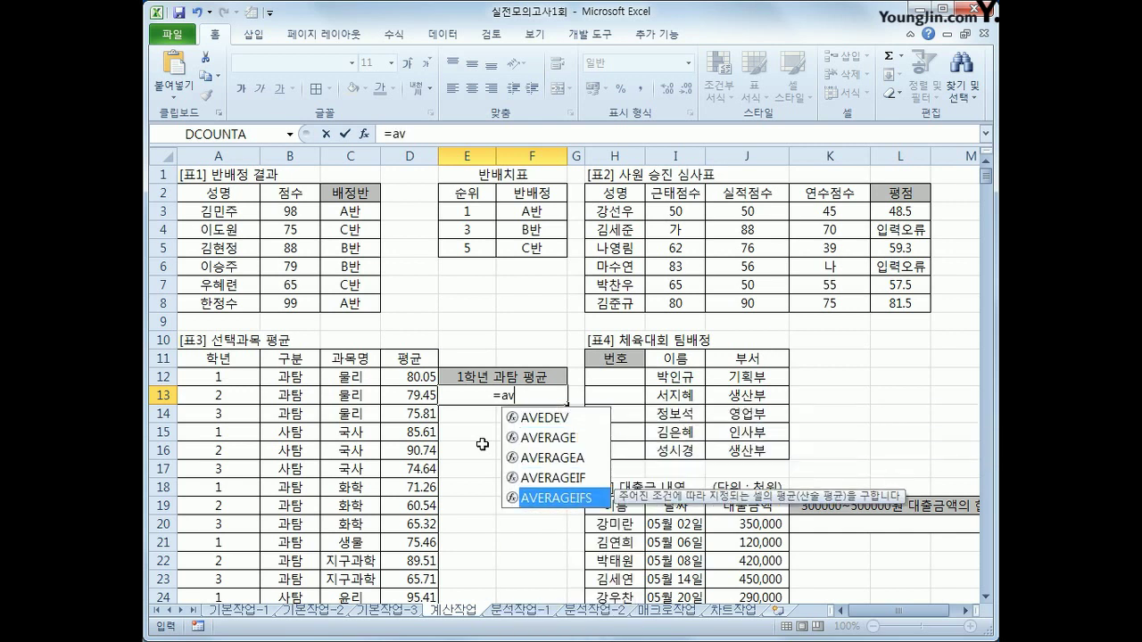
pyautogui.press('Tab')
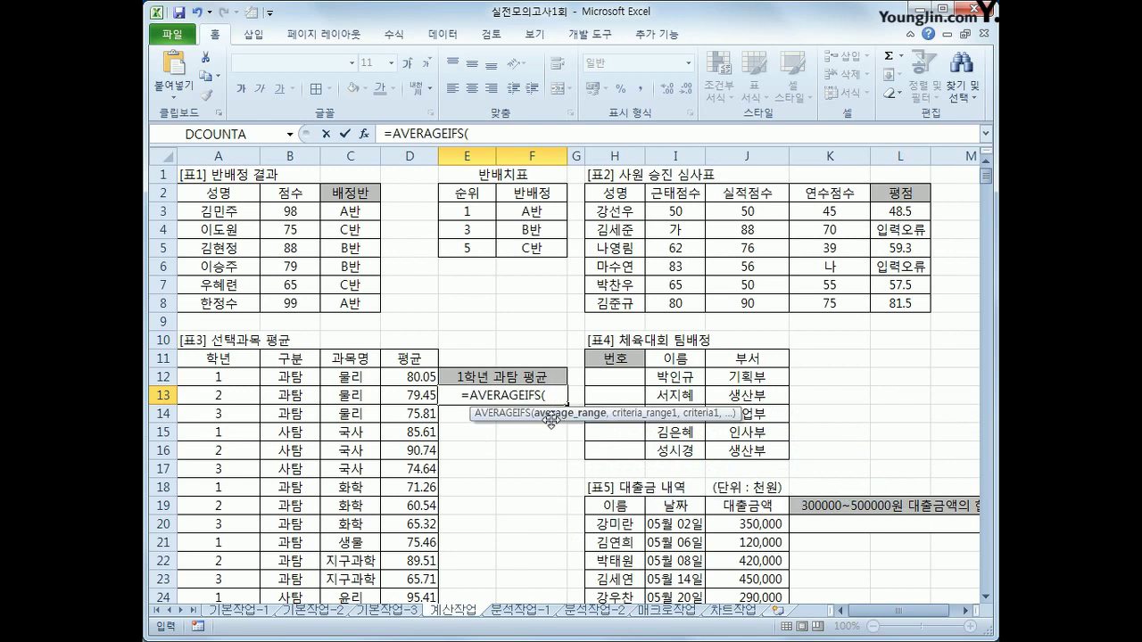
pyautogui.moveTo(421, 373); pyautogui.dragTo(417, 560)
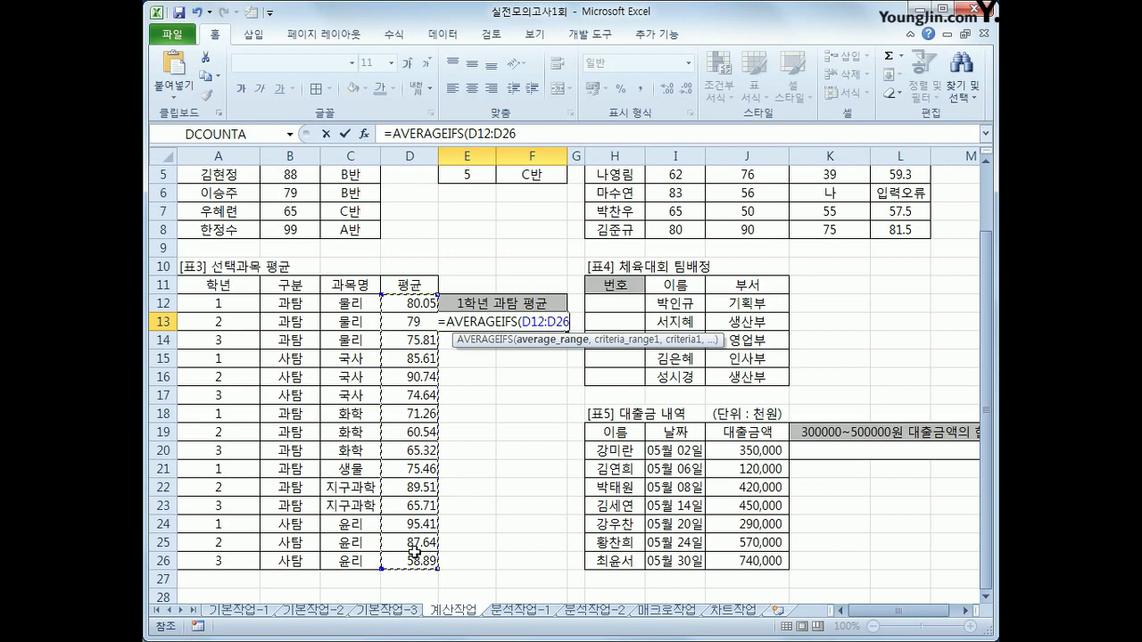
pyautogui.write(',')
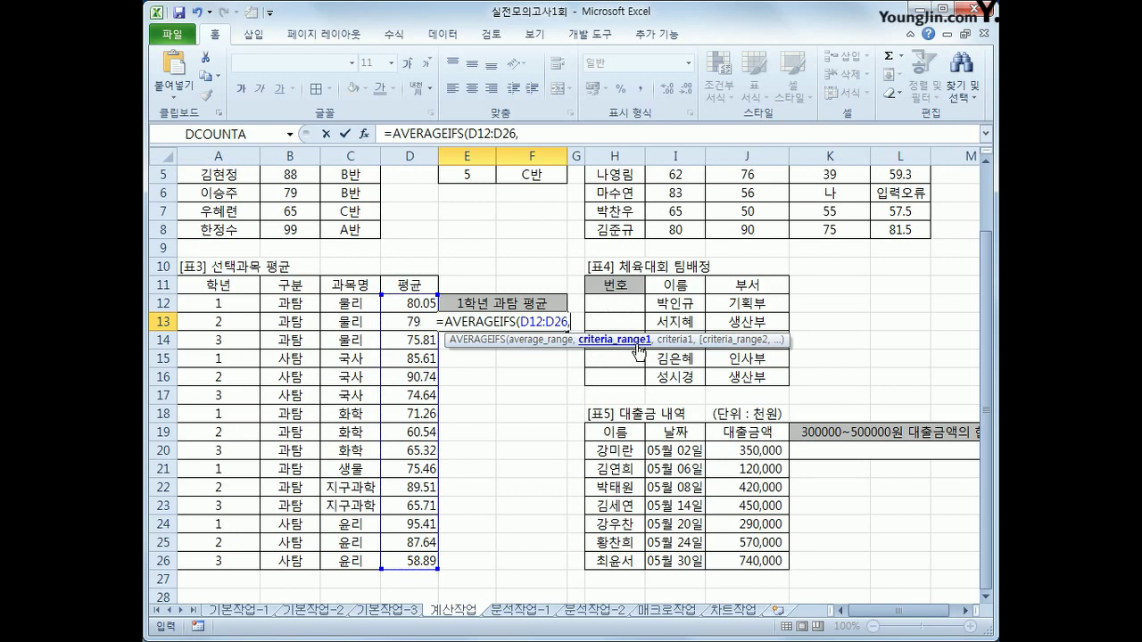
# Complete the AVERAGEIFS formula in E13 with the criteria A12:A26 equal to "1" and B12:B26 equal to "과탐"
pyautogui.moveTo(243, 304); pyautogui.dragTo(218, 555)
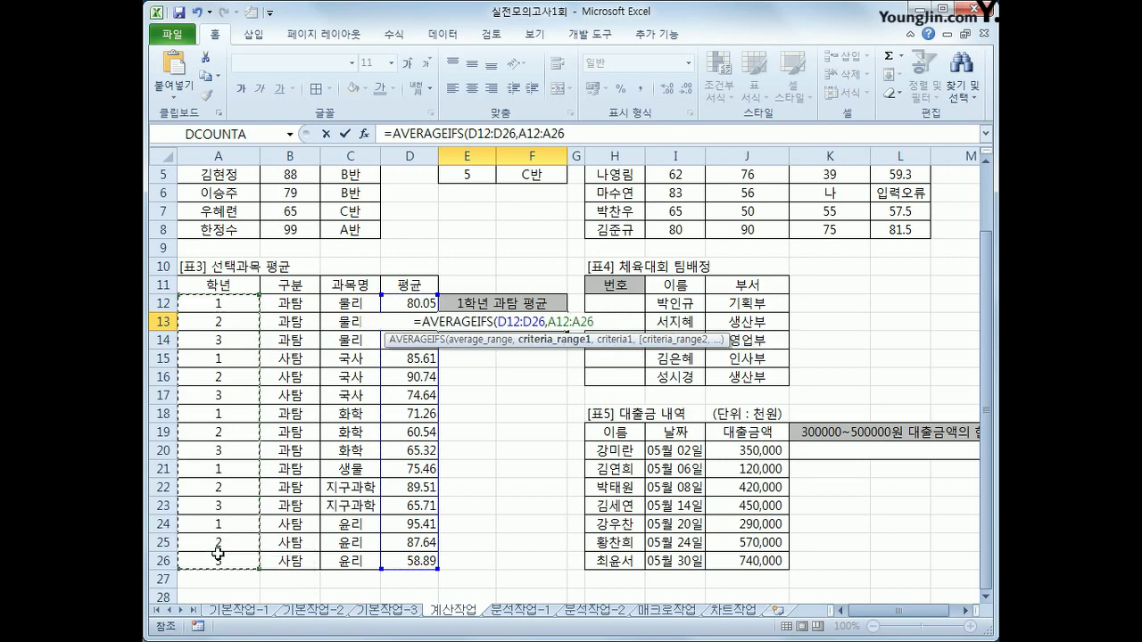
pyautogui.write(',')
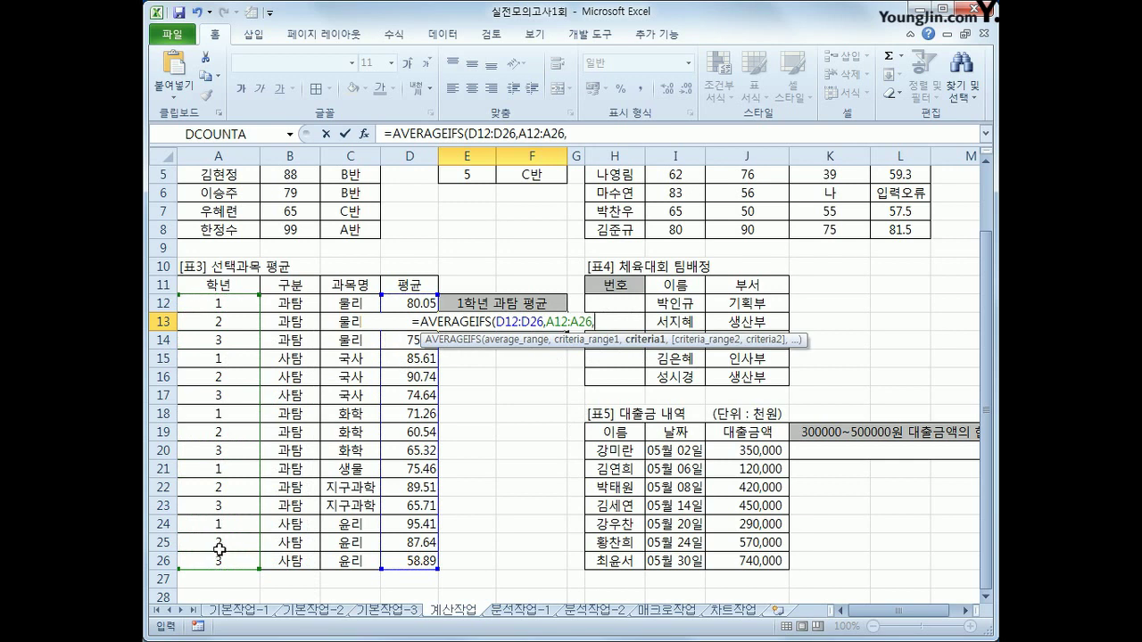
pyautogui.write('"1",')
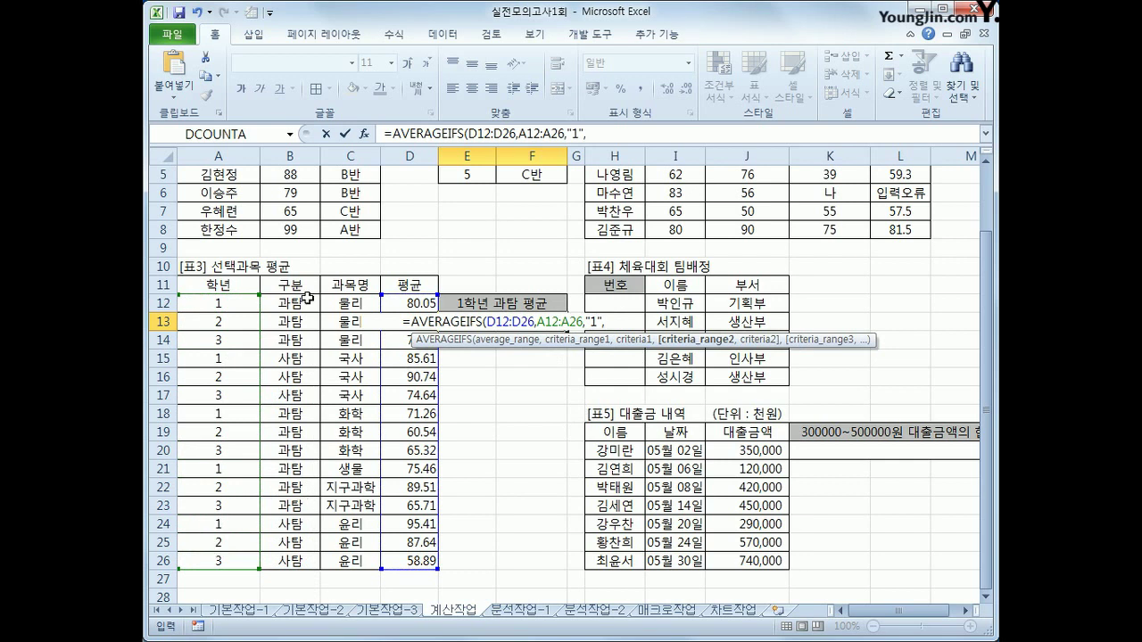
pyautogui.moveTo(306, 299); pyautogui.dragTo(294, 562)
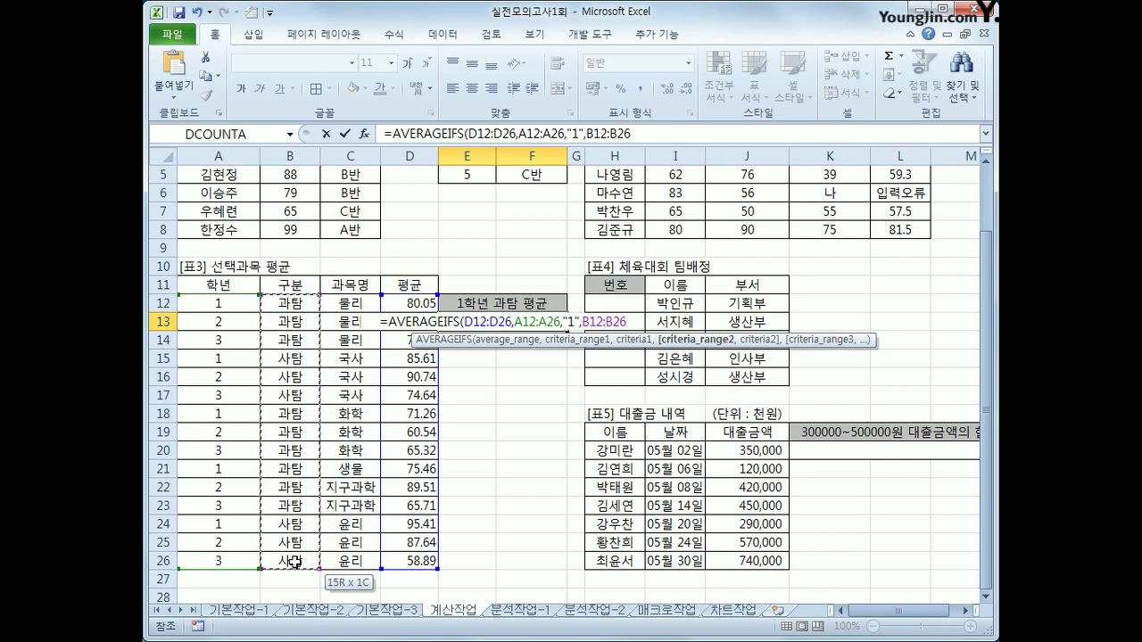
pyautogui.moveTo(295, 562); pyautogui.dragTo(294, 562)
pyautogui.write(',')
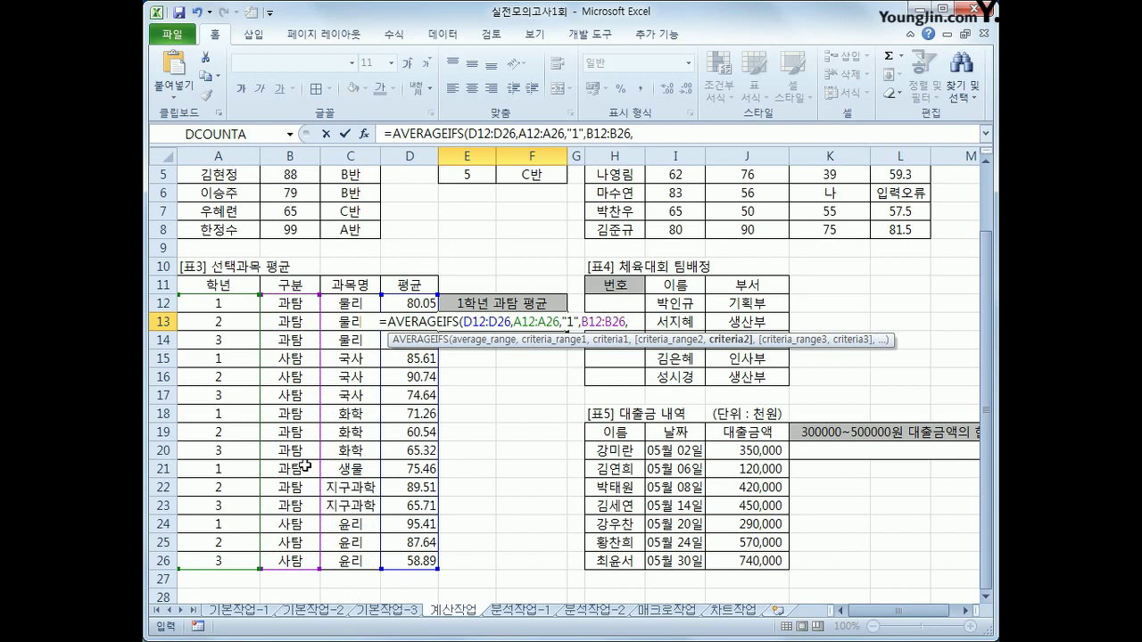
pyautogui.write('"과탐')
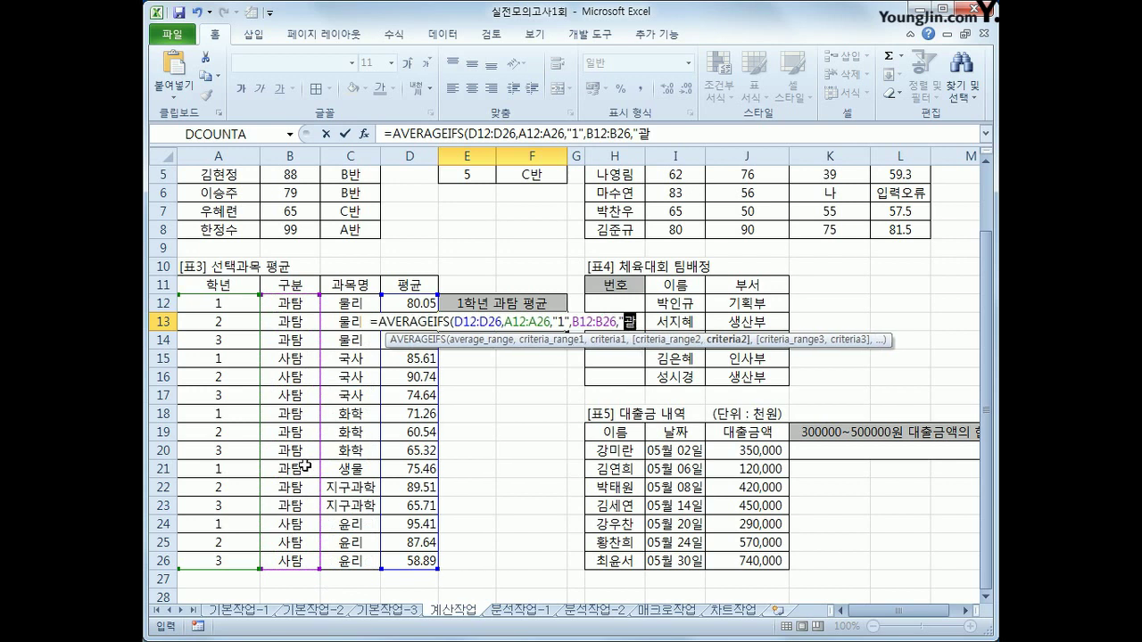
pyautogui.write('")')
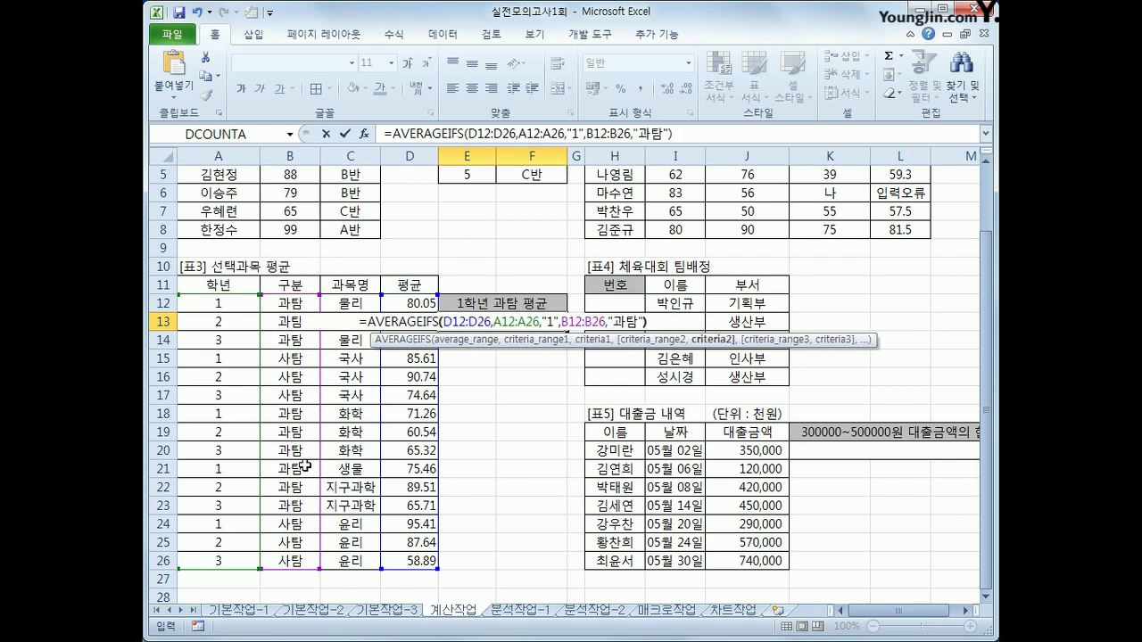
pyautogui.press('Return')
pyautogui.press('Up')
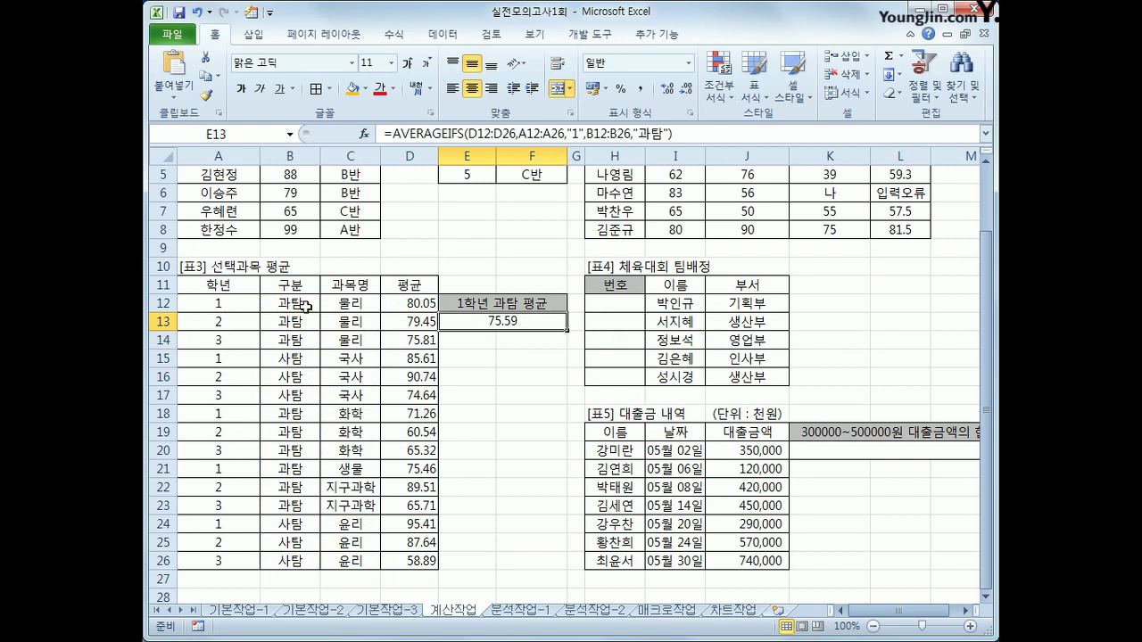
# Check the E13 result against the average of the 1학년 과탐 scores in D12, D18 and D21
pyautogui.click(399, 305)
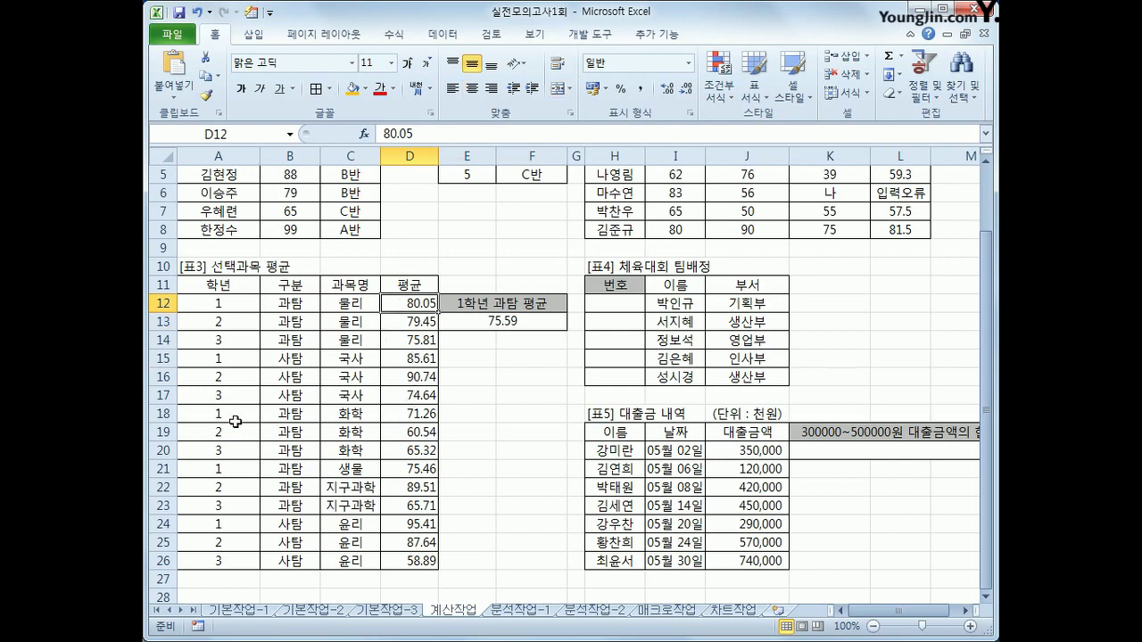
pyautogui.keyDown('ctrl'); pyautogui.click(408, 414); pyautogui.keyUp('ctrl')
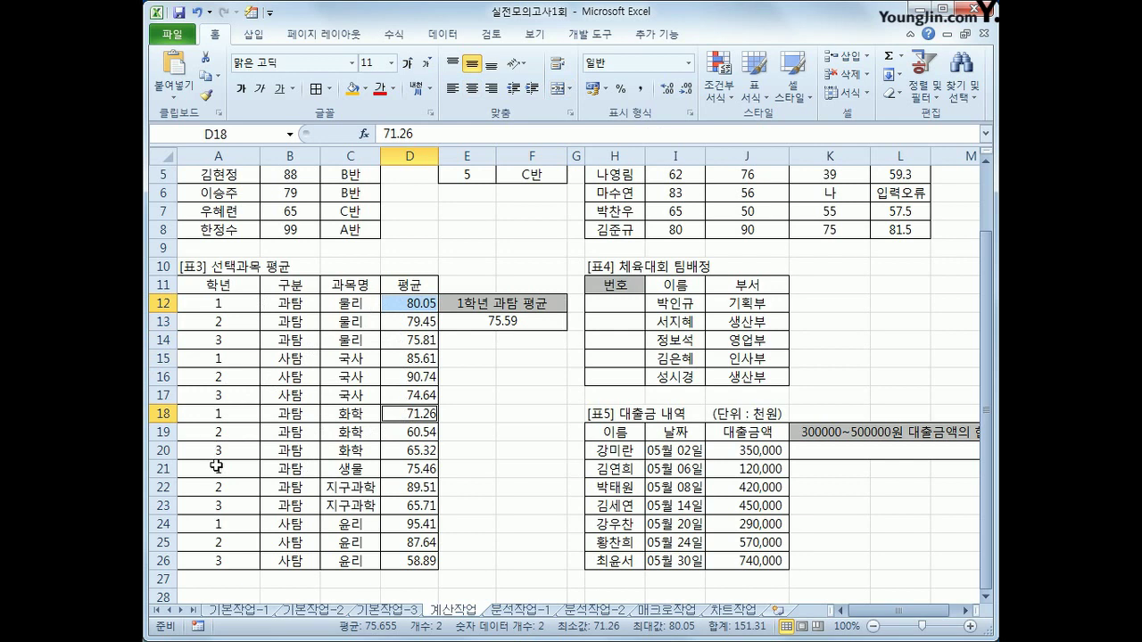
pyautogui.keyDown('ctrl'); pyautogui.click(417, 471); pyautogui.keyUp('ctrl')
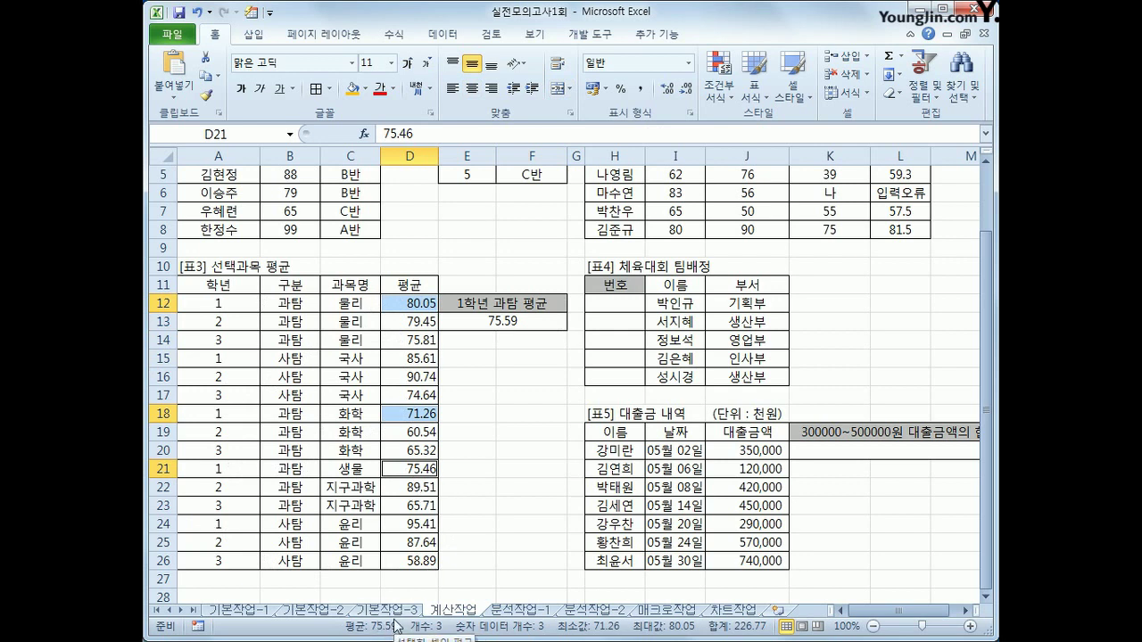
pyautogui.click(514, 323)
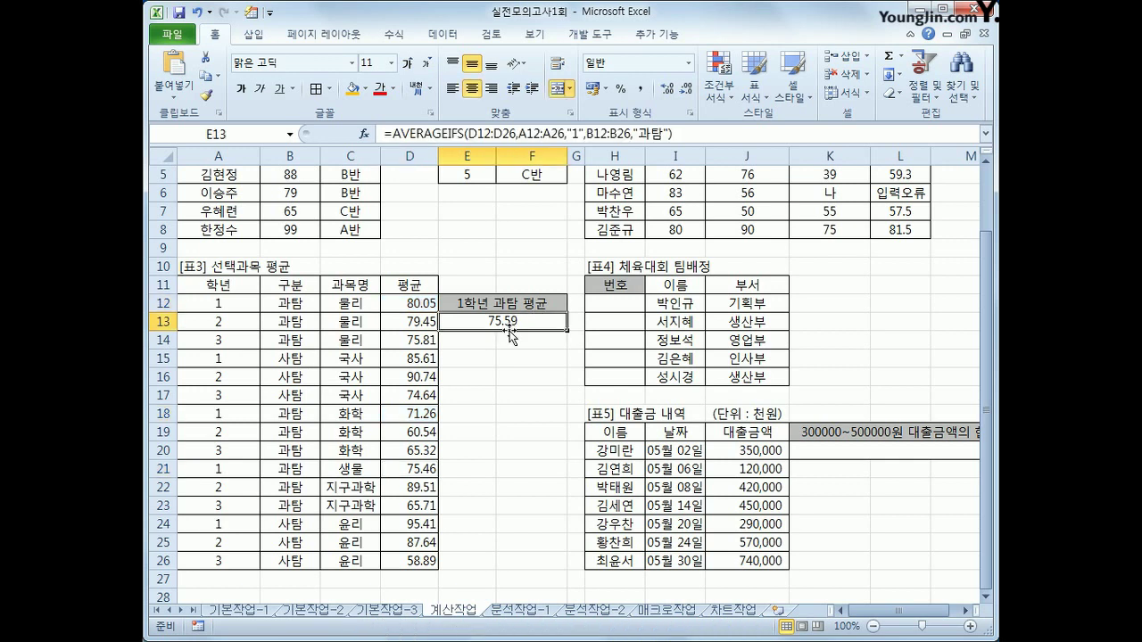
# Enter the formula =ROW() in H12, the first 번호 cell of the 체육대회 팀배정 table
pyautogui.click(617, 306)
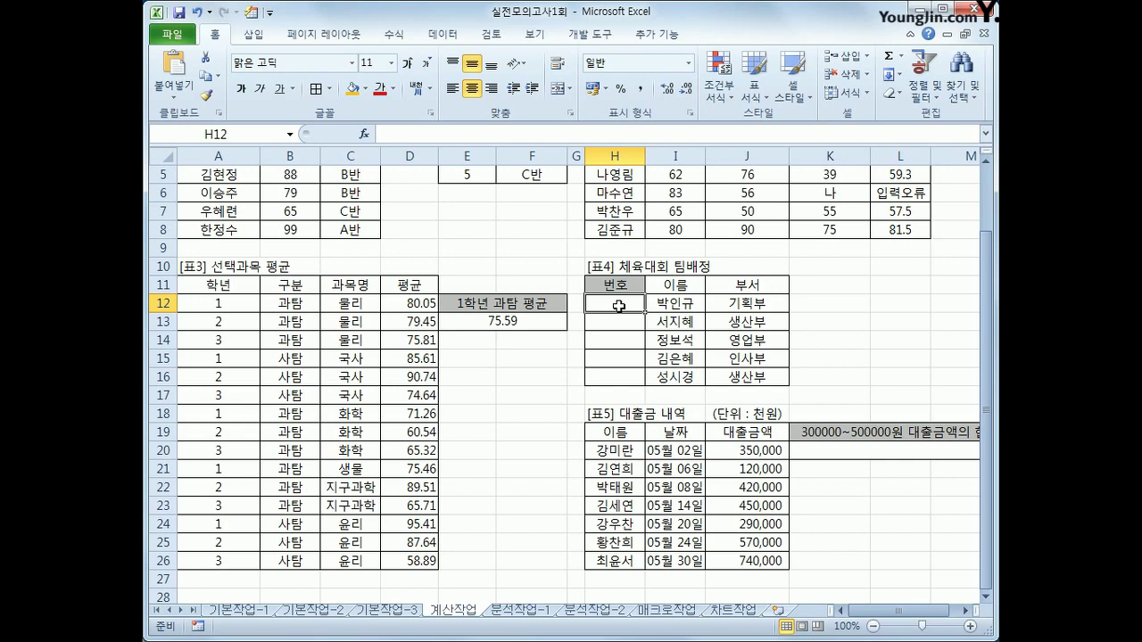
pyautogui.write('=')
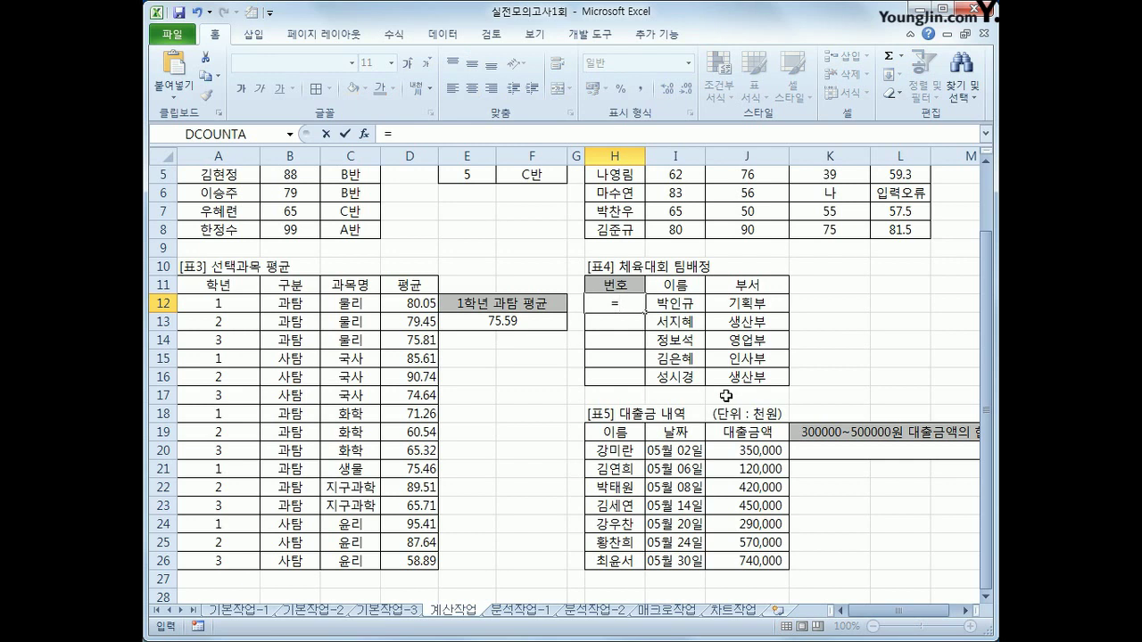
pyautogui.write('row')
pyautogui.press('Tab')
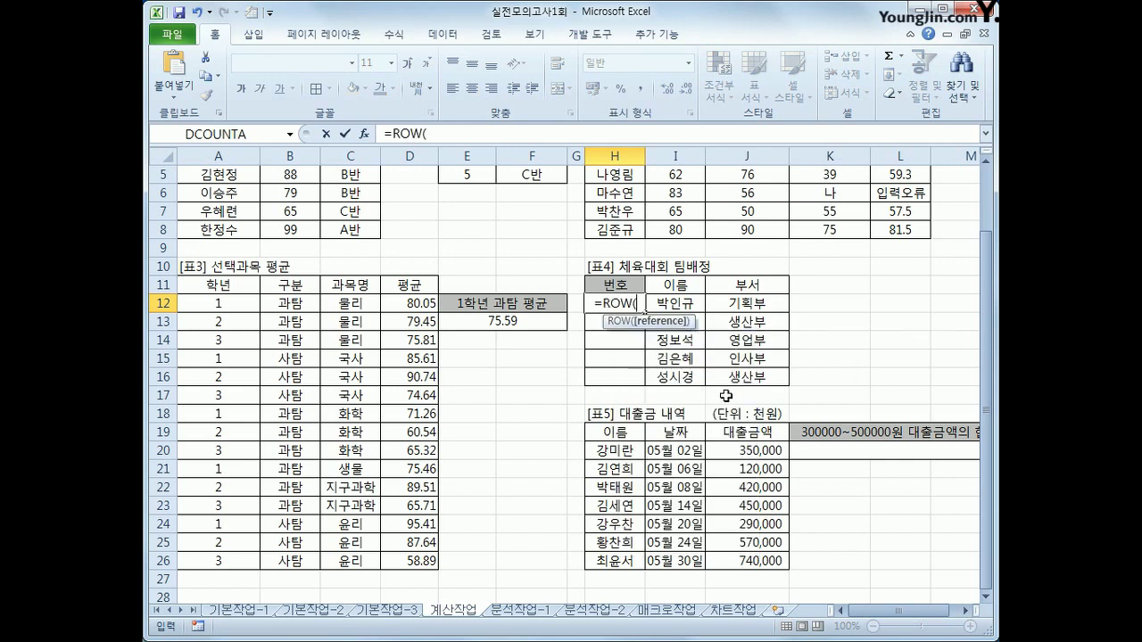
pyautogui.write(')')
pyautogui.press('Return')
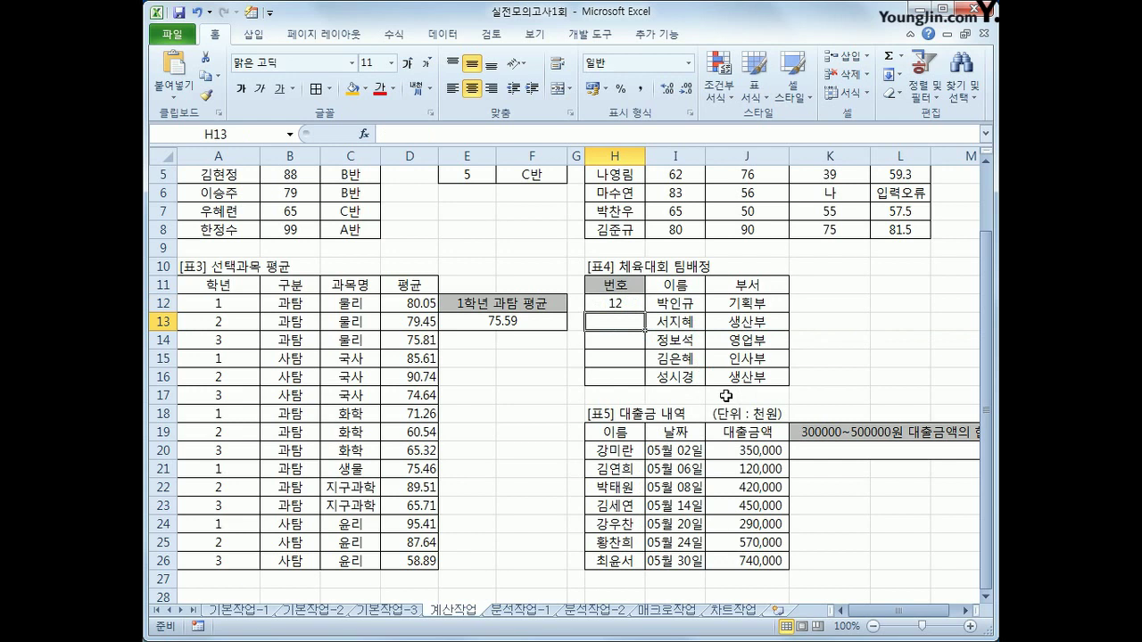
# Change the formula in H12 to =ROW()-11 and fill it down through H16 of the 번호 column
pyautogui.click(615, 304)
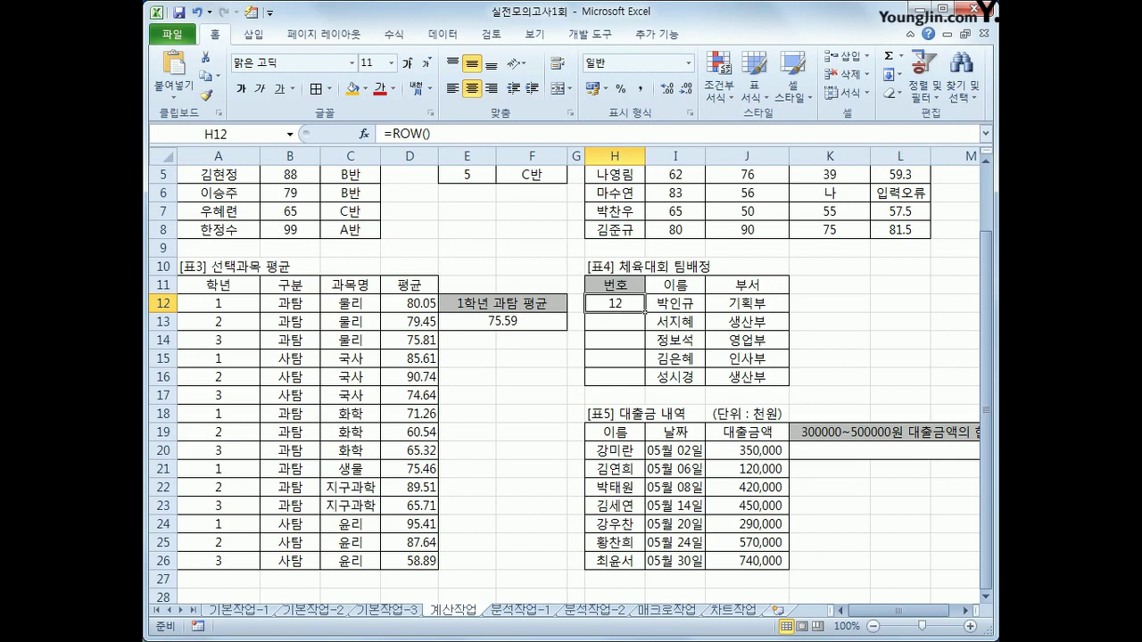
pyautogui.click(455, 134)
pyautogui.write('-11')
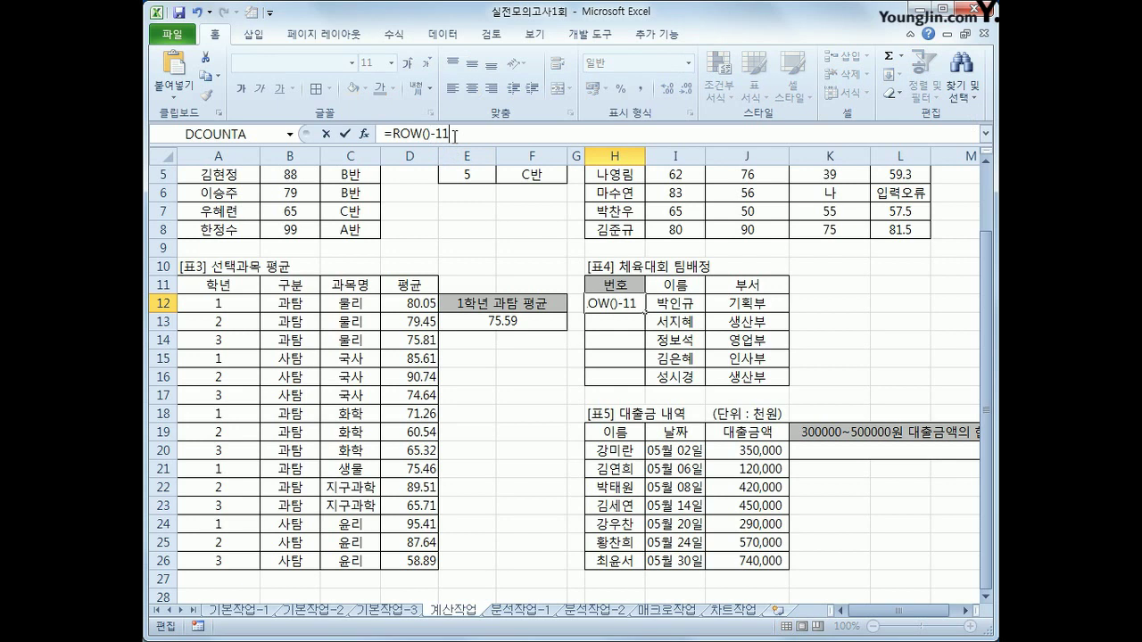
pyautogui.press('Return')
pyautogui.click(616, 303)
pyautogui.moveTo(646, 317); pyautogui.dragTo(641, 379)
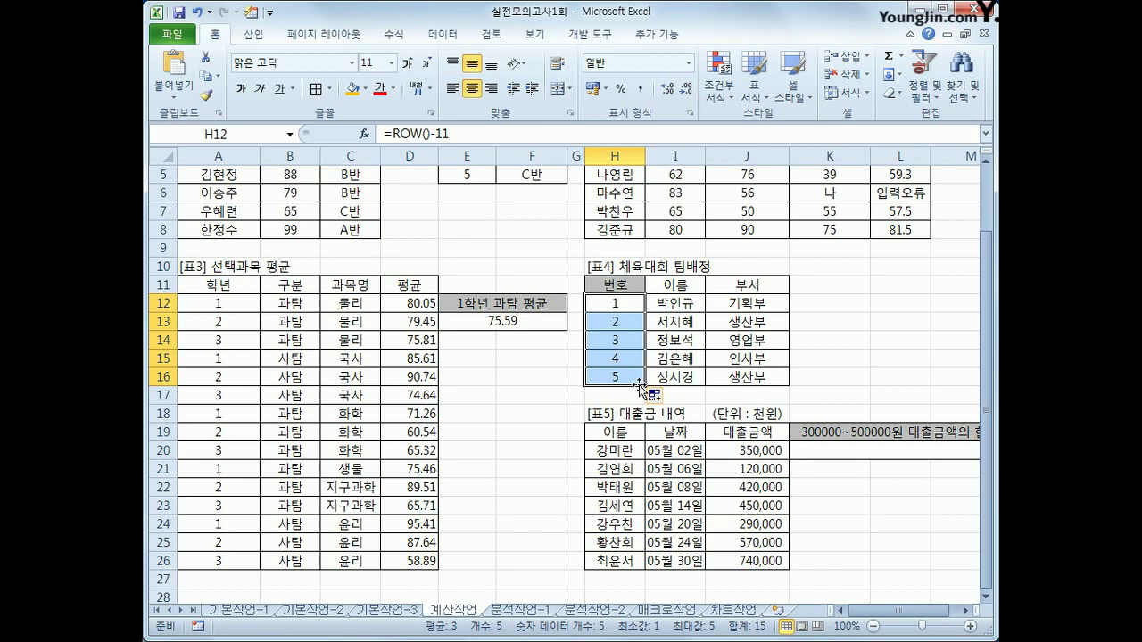
# Start a SUMIFS formula in K20 under 300000~500000원 대출금액의 합계 with J20:J26 as the sum range
pyautogui.click(826, 453)
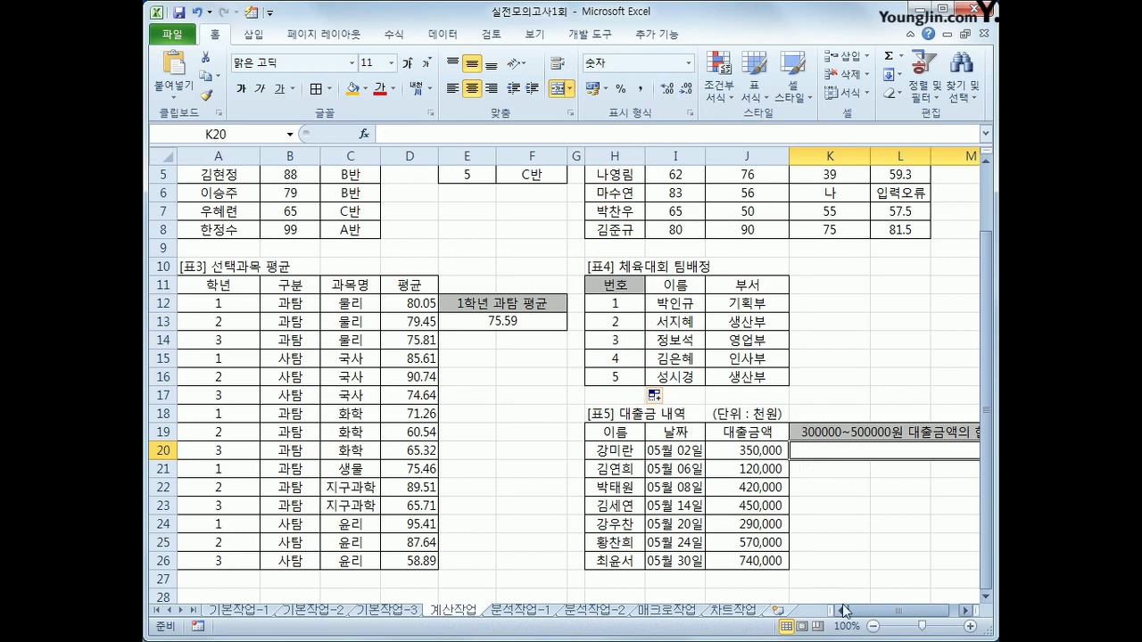
pyautogui.moveTo(859, 614); pyautogui.dragTo(873, 616)
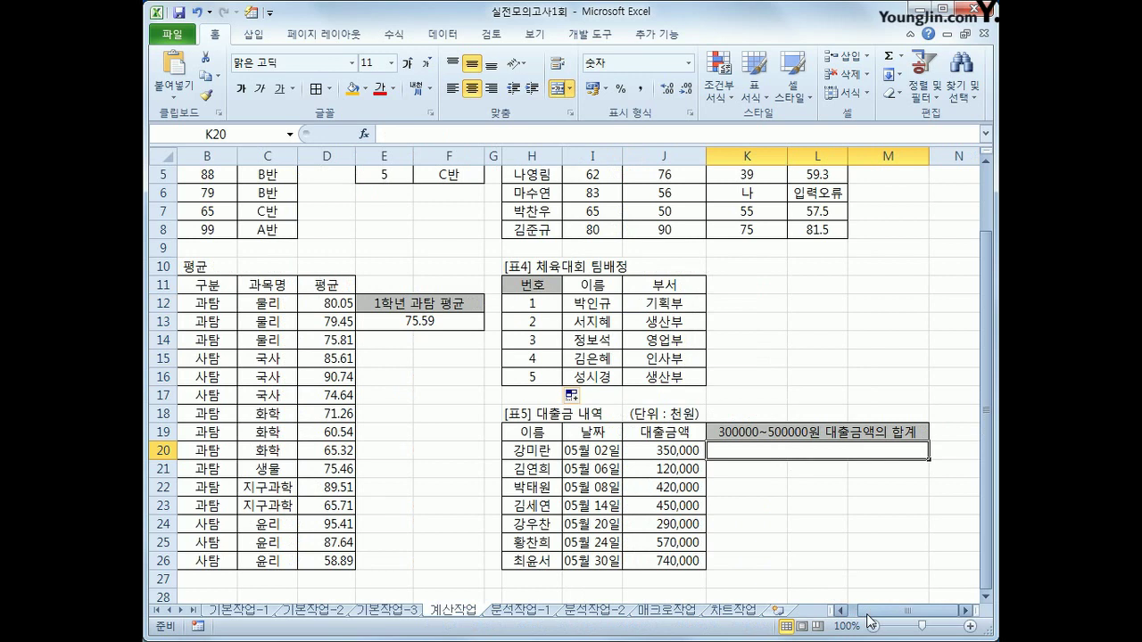
pyautogui.write('=녀')
pyautogui.press('BackSpace')
pyautogui.press('BackSpace')
pyautogui.press('Hangul')
pyautogui.write('sumifs')
pyautogui.press('Tab')
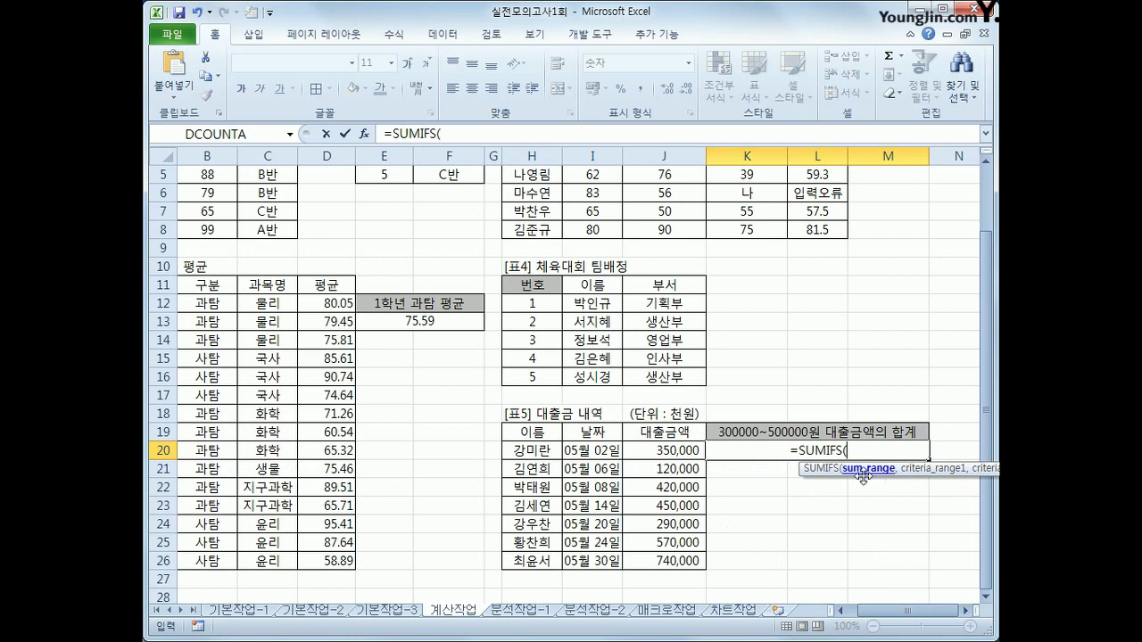
pyautogui.moveTo(679, 451); pyautogui.dragTo(678, 562)
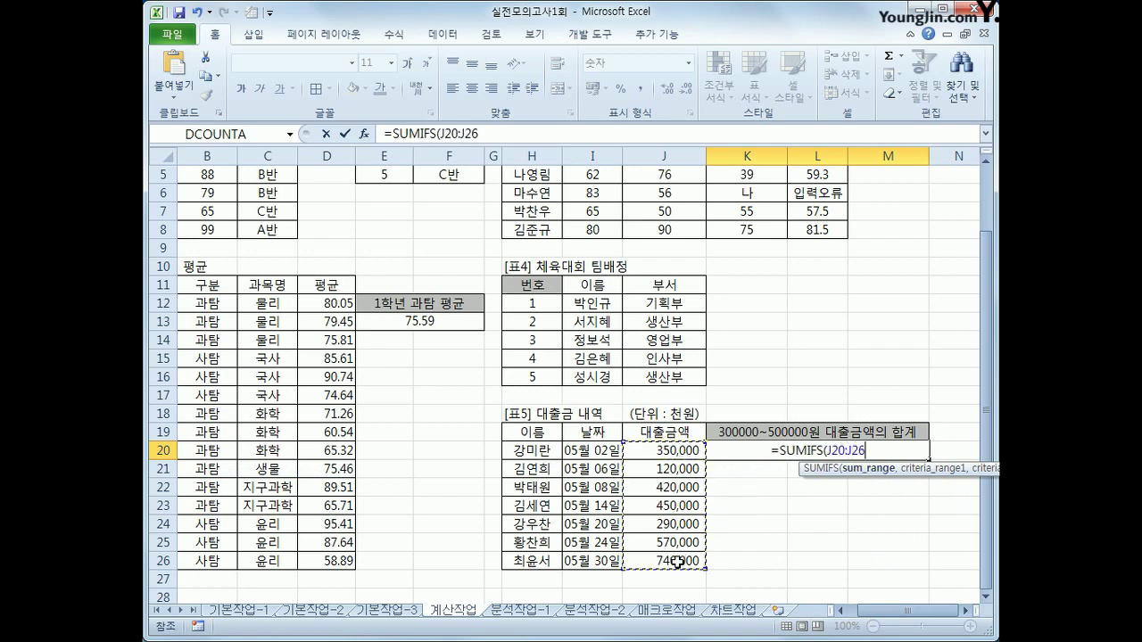
pyautogui.write(',')
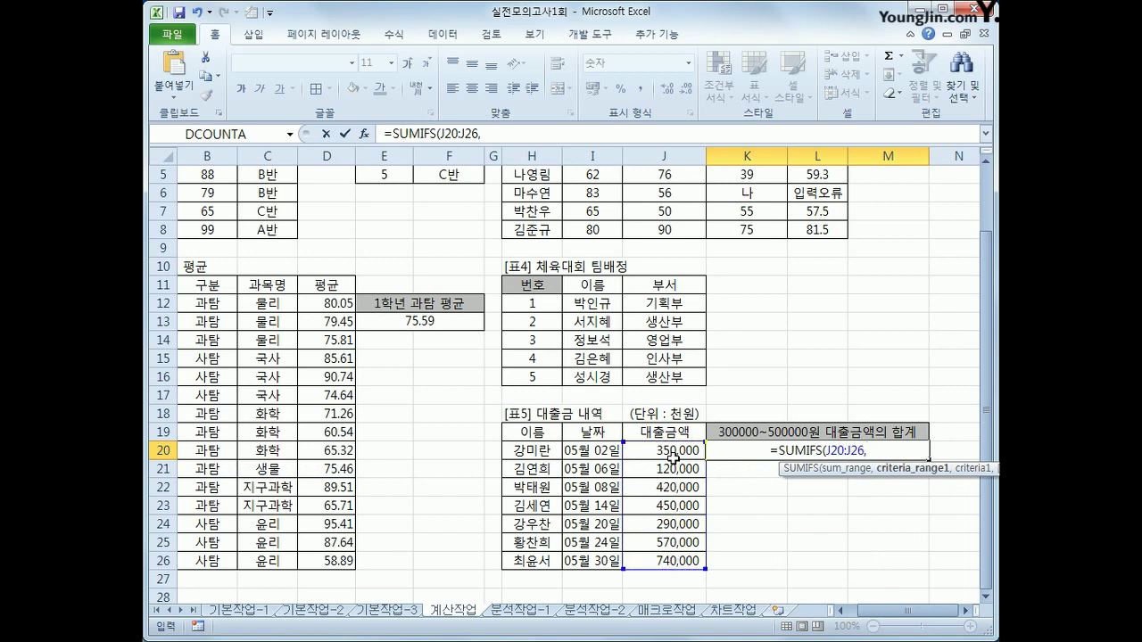
# Complete the SUMIFS formula in K20 with the criteria ">=300000" and "<=500000", both applied to J20:J26
pyautogui.moveTo(674, 456); pyautogui.dragTo(669, 553)
pyautogui.write(',')
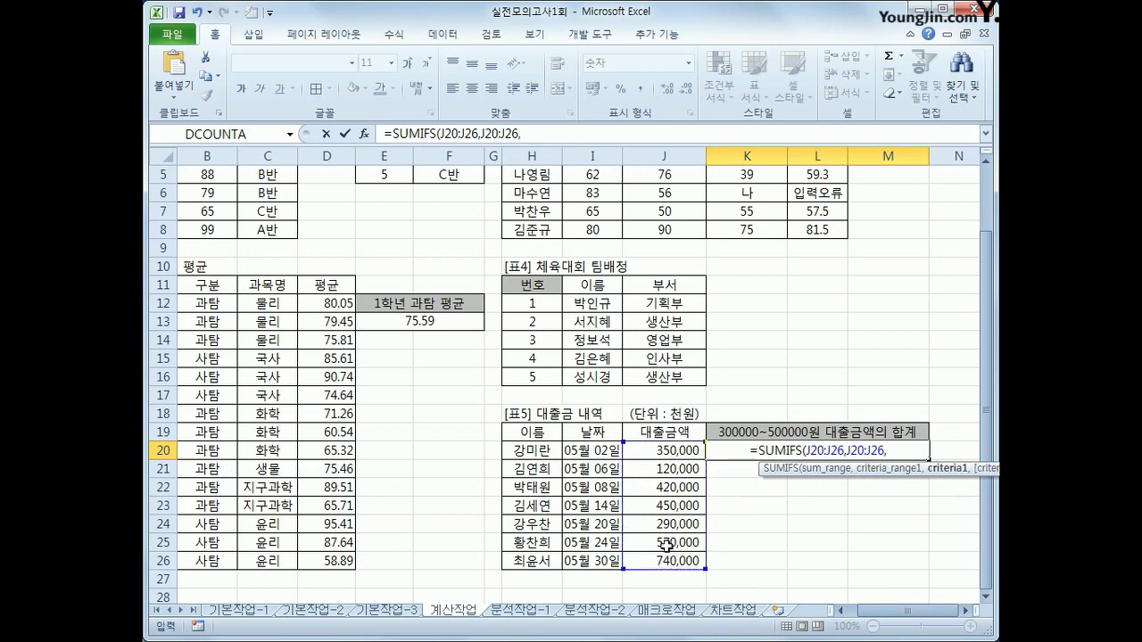
pyautogui.write('">=3000')
pyautogui.write('",')
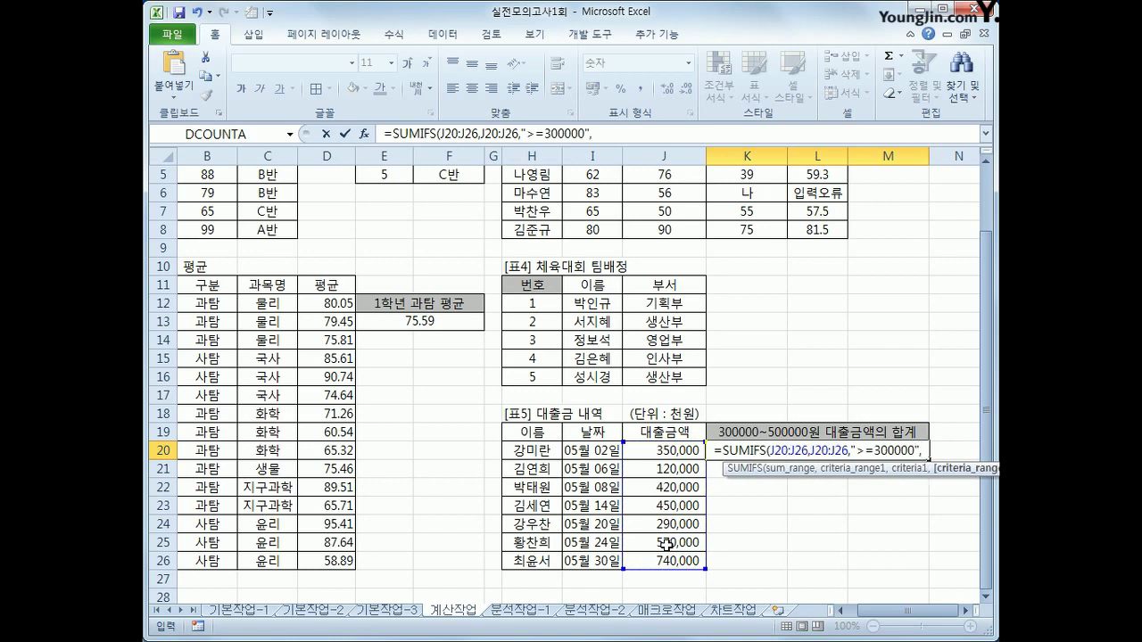
pyautogui.moveTo(655, 450); pyautogui.dragTo(651, 562)
pyautogui.write(',"<=500000")')
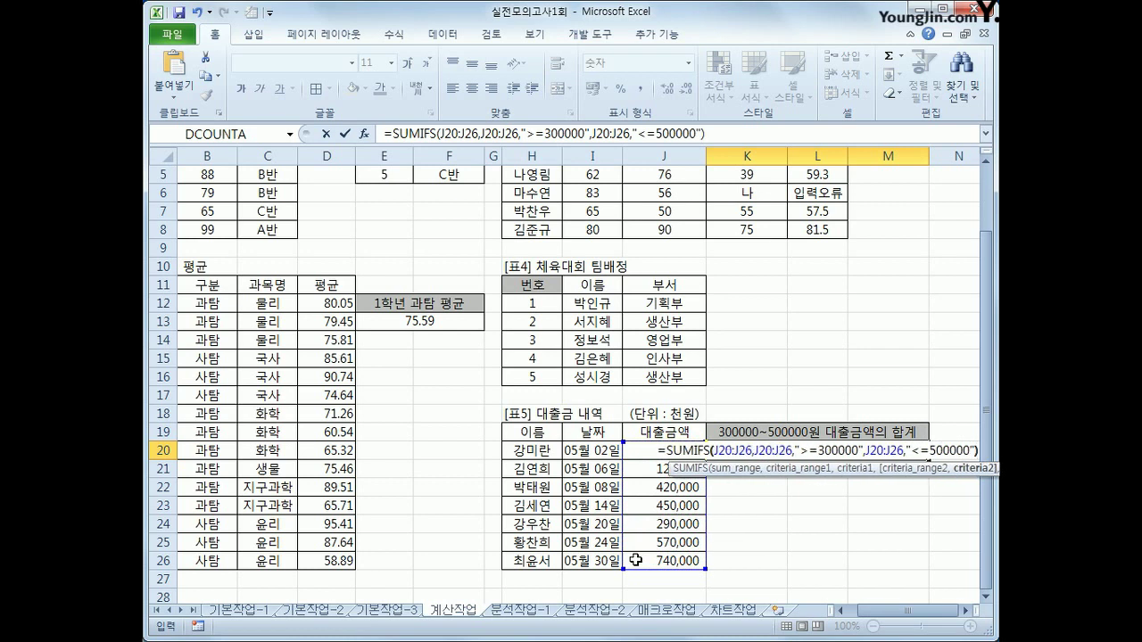
pyautogui.press('Return')
pyautogui.press('Up')
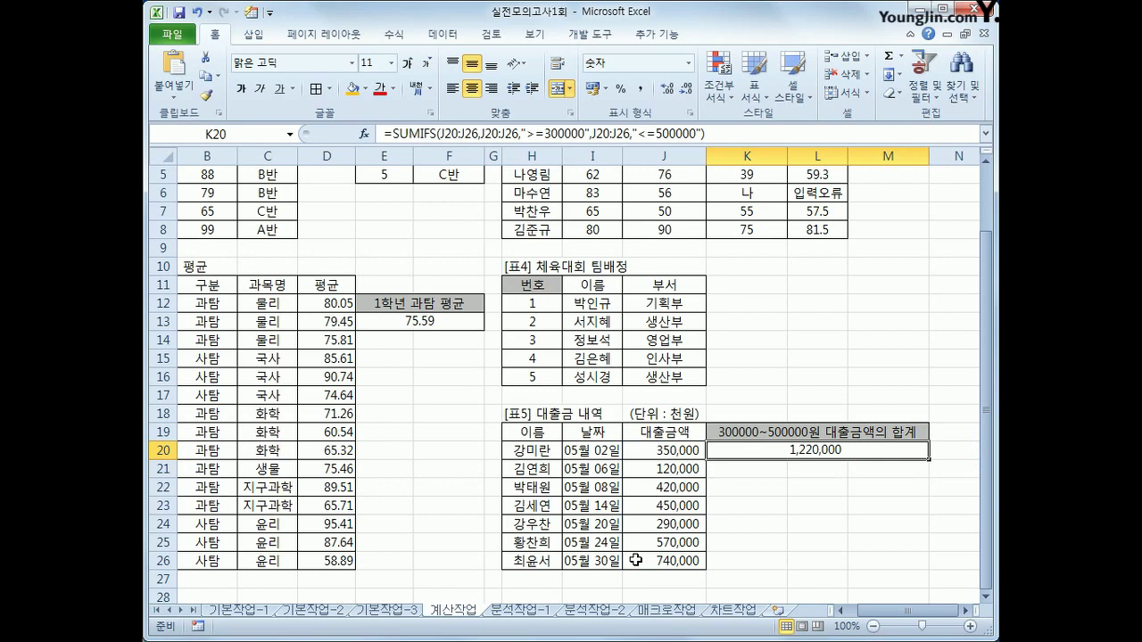
# Sort the 전국 연합학력평가 table on the 분석작업-1 sheet in ascending order by 선택과목
pyautogui.click(533, 612)
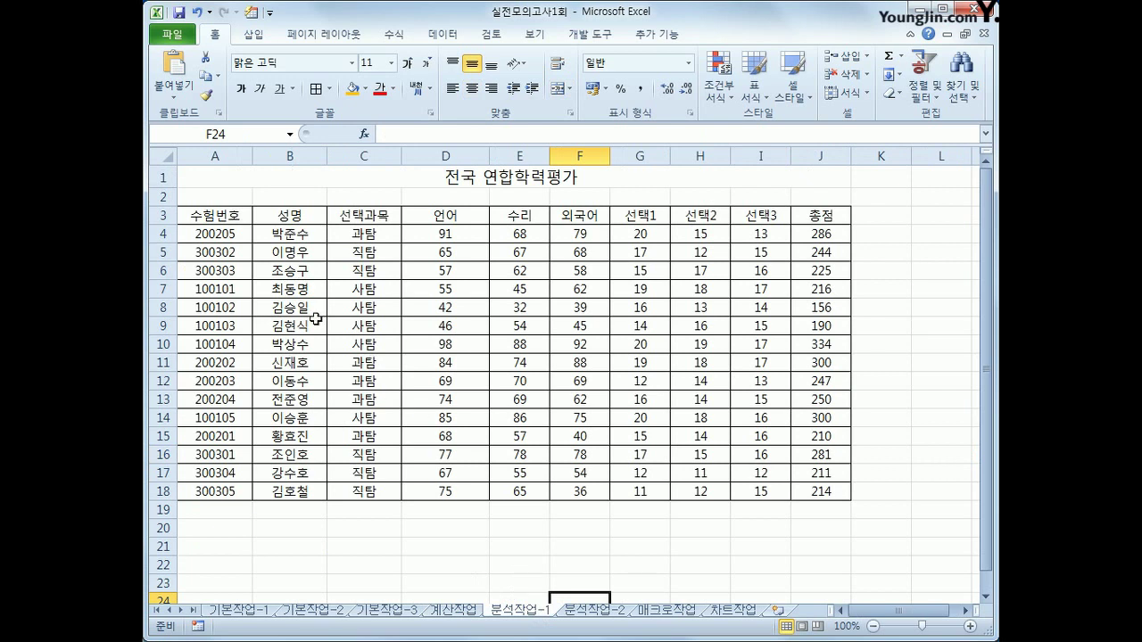
pyautogui.click(232, 213)
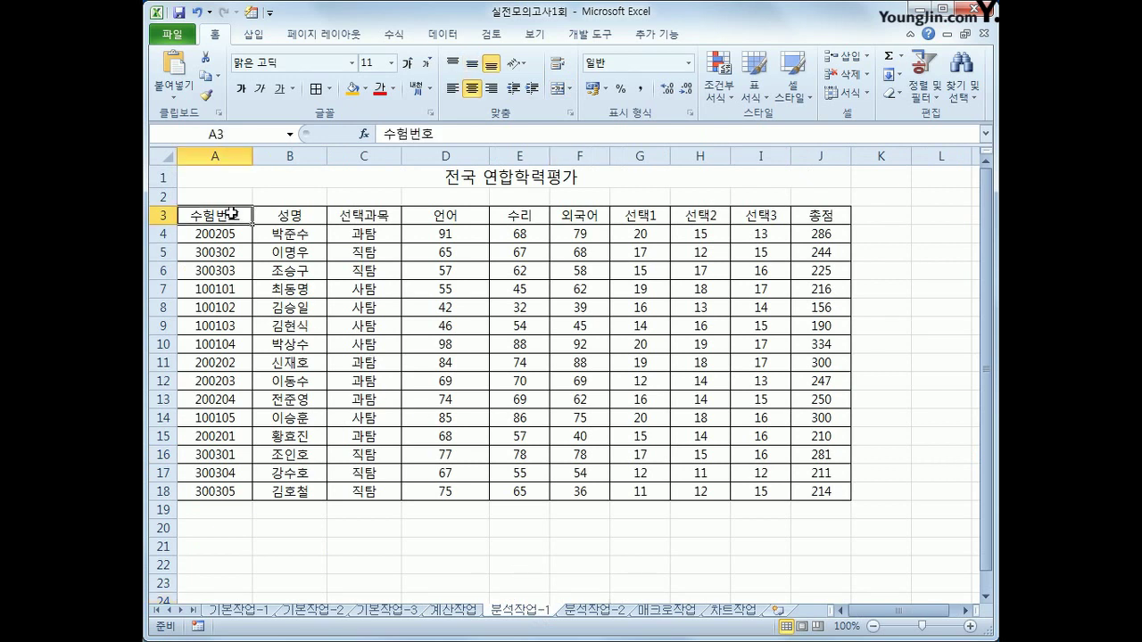
pyautogui.click(354, 214)
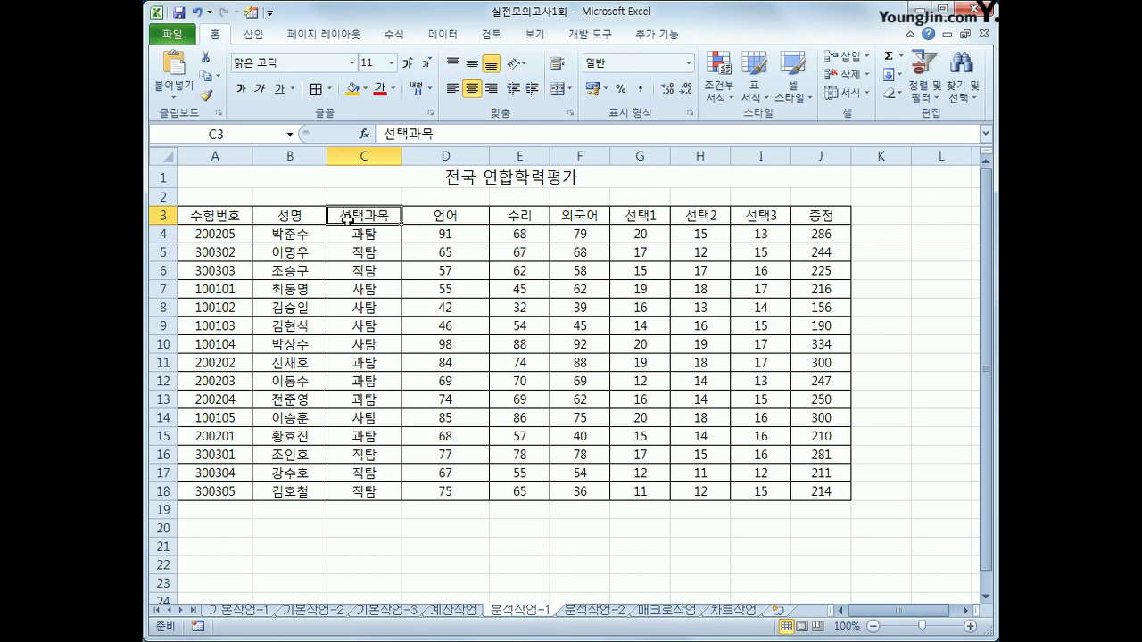
pyautogui.click(443, 34)
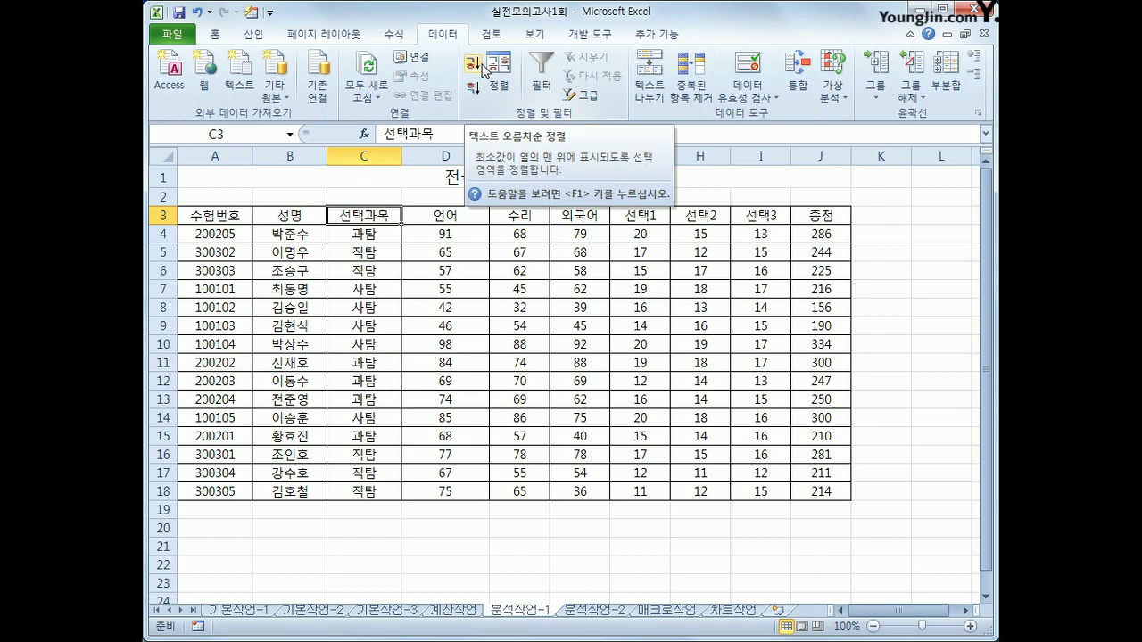
pyautogui.click(482, 68)
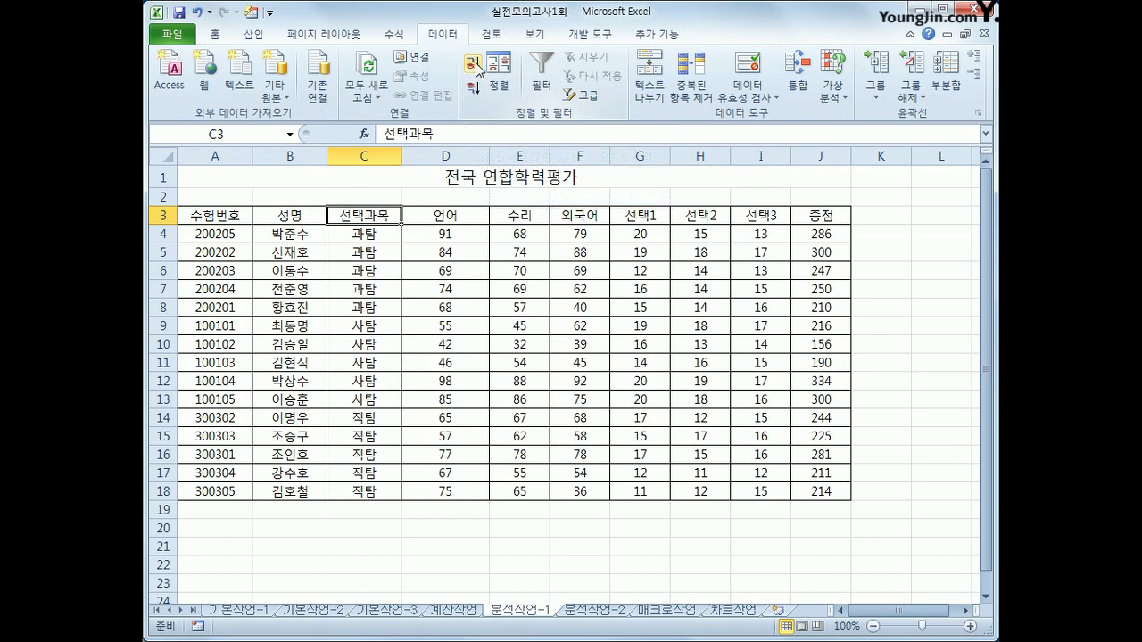
# Start a subtotal for the 전국 연합학력평가 table, grouped by 선택과목 with the 최대값 function
pyautogui.click(947, 82)
pyautogui.moveTo(792, 157); pyautogui.dragTo(714, 183)
pyautogui.click(707, 230)
pyautogui.click(695, 258)
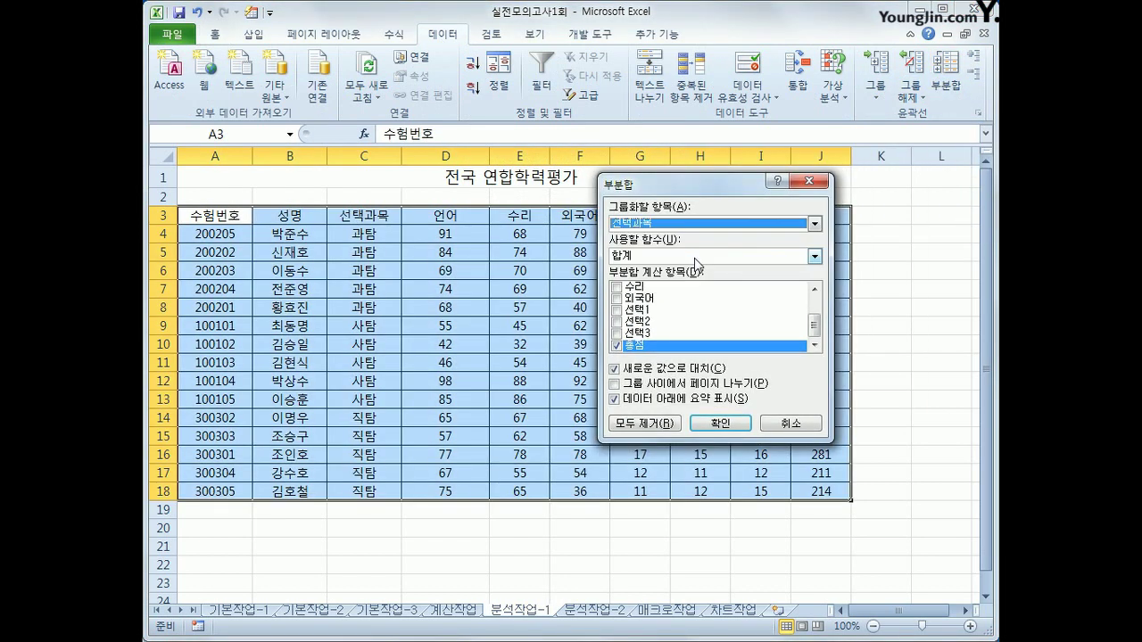
pyautogui.click(687, 257)
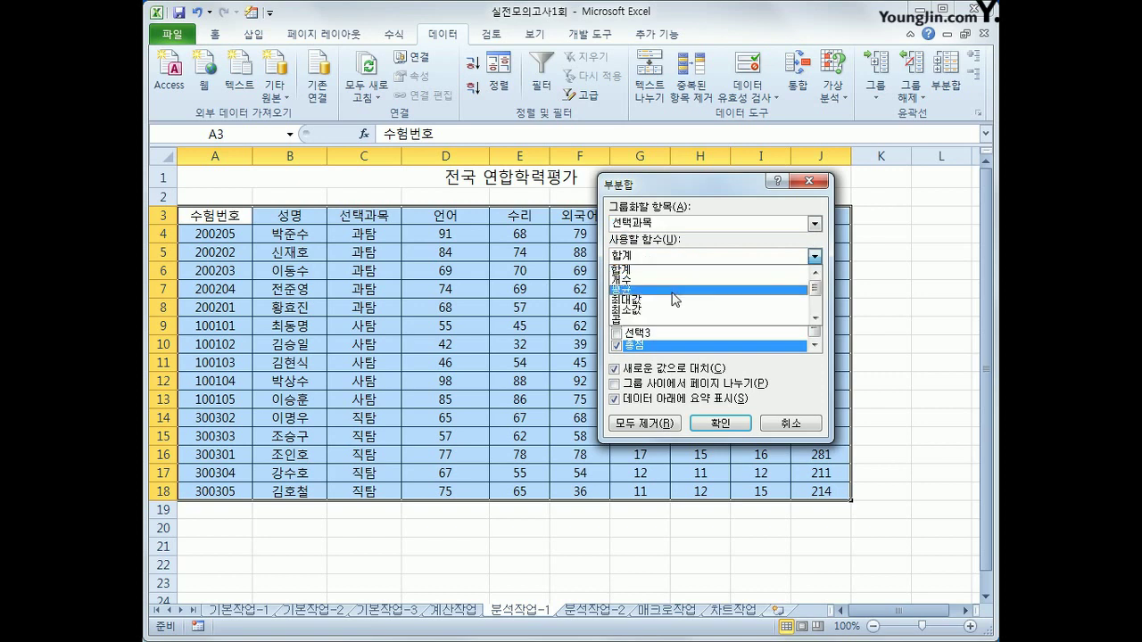
pyautogui.click(671, 301)
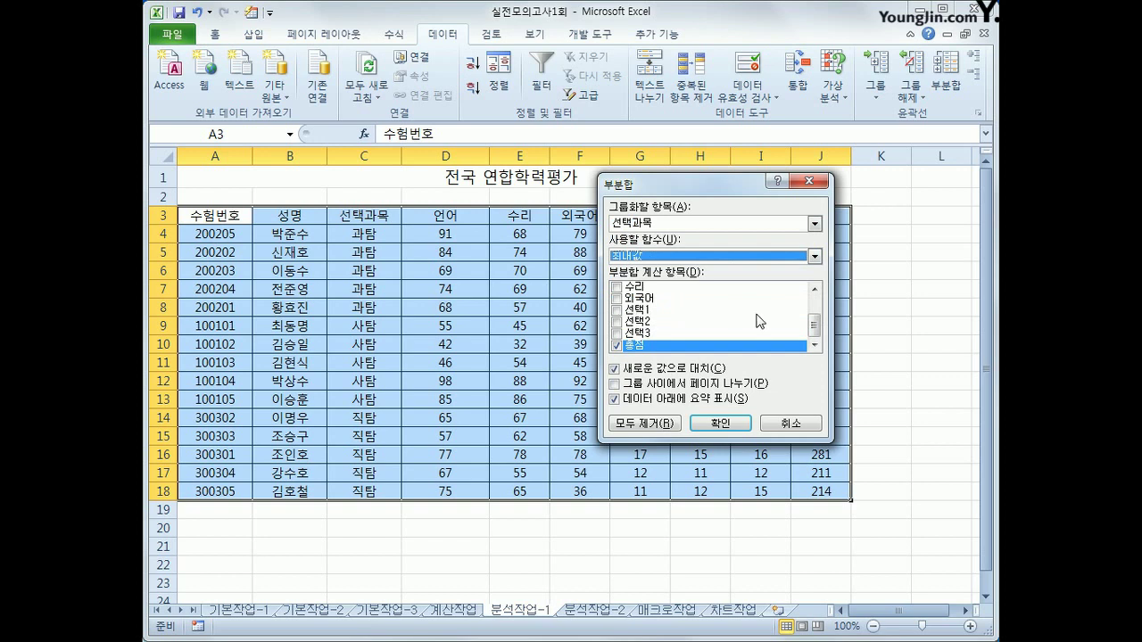
# Include 언어, 수리 and 외국어 among the columns the subtotal calculates
pyautogui.doubleClick(814, 291)
pyautogui.doubleClick(814, 290)
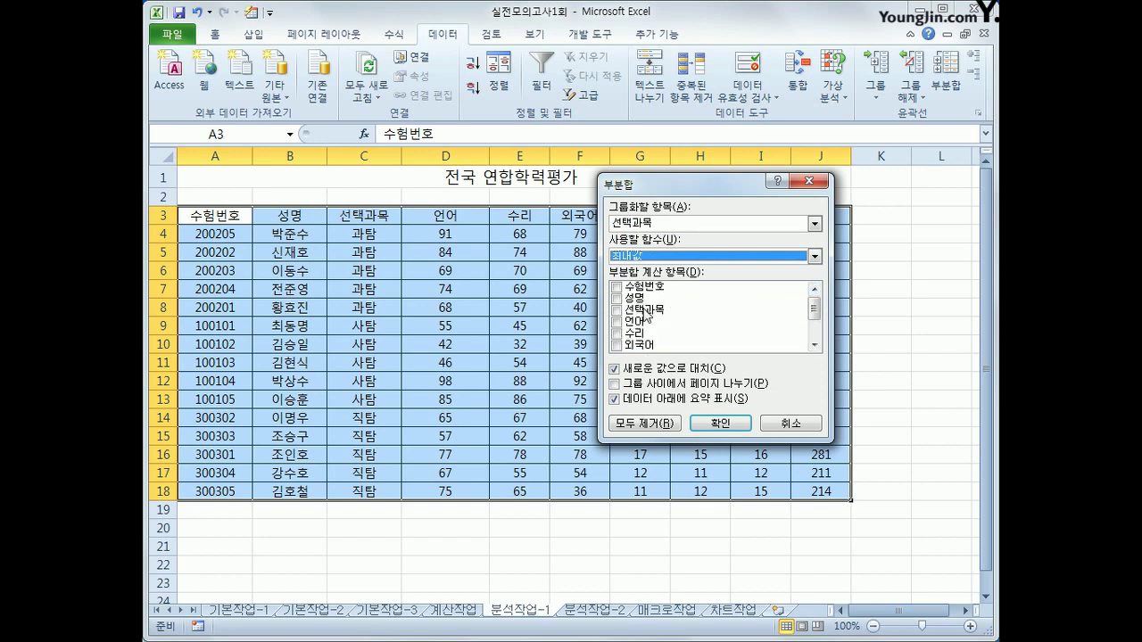
pyautogui.click(616, 322)
pyautogui.click(616, 333)
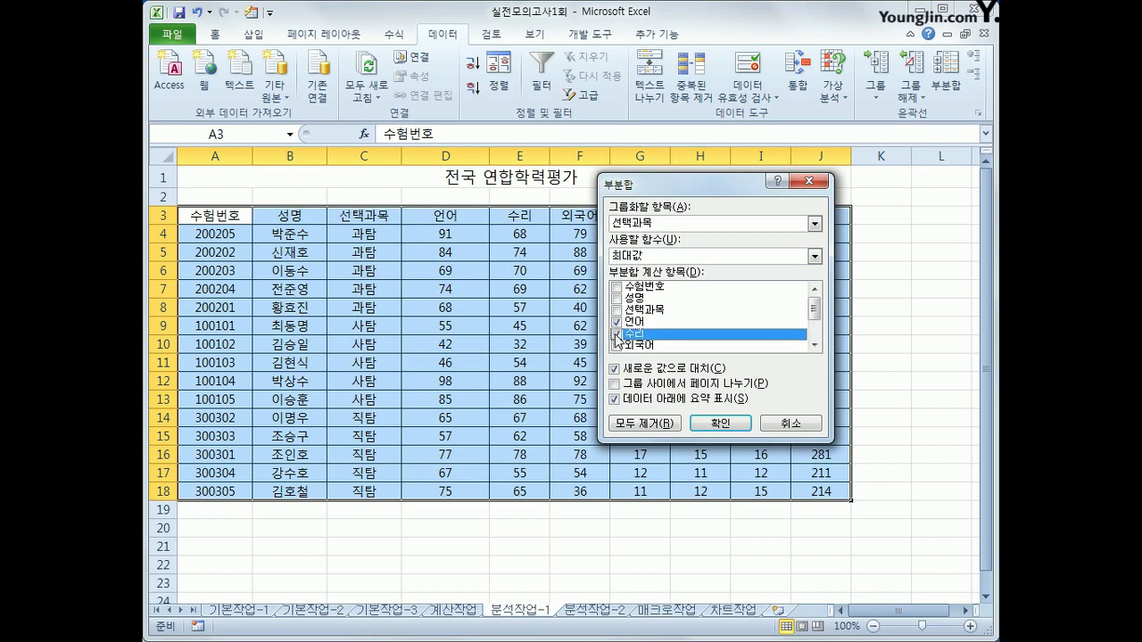
pyautogui.click(616, 346)
# Add 선택1, 선택2 and 선택3 to the subtotal columns, exclude 총점, and apply the subtotal
pyautogui.click(814, 348)
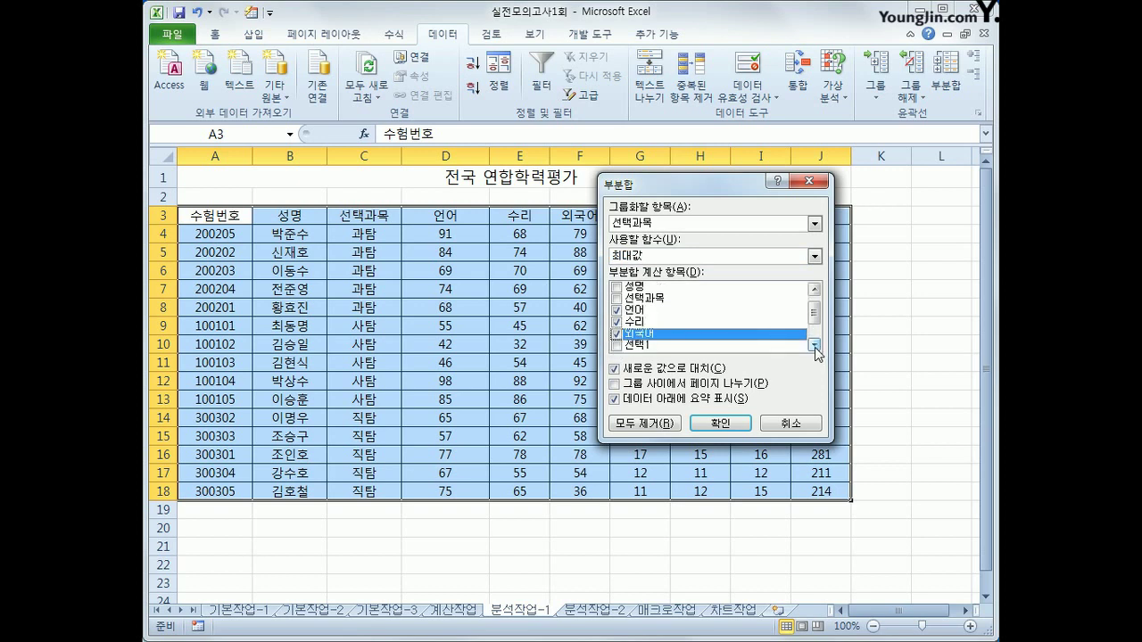
pyautogui.click(815, 347)
pyautogui.moveTo(727, 191); pyautogui.dragTo(839, 229)
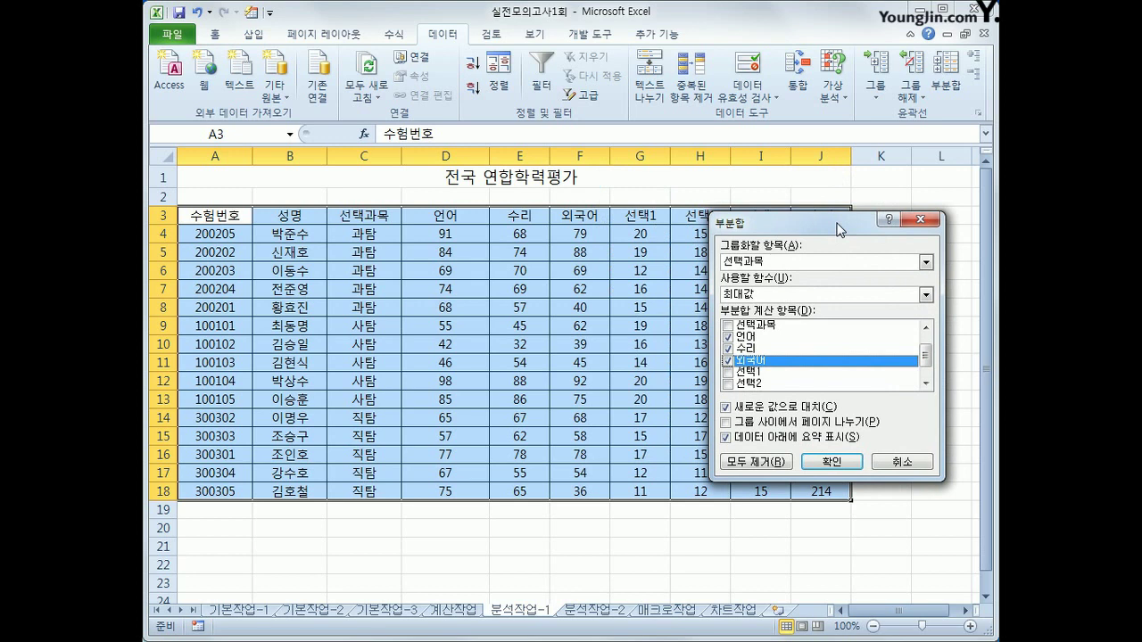
pyautogui.click(729, 371)
pyautogui.click(728, 385)
pyautogui.click(926, 383)
pyautogui.click(926, 383)
pyautogui.click(728, 372)
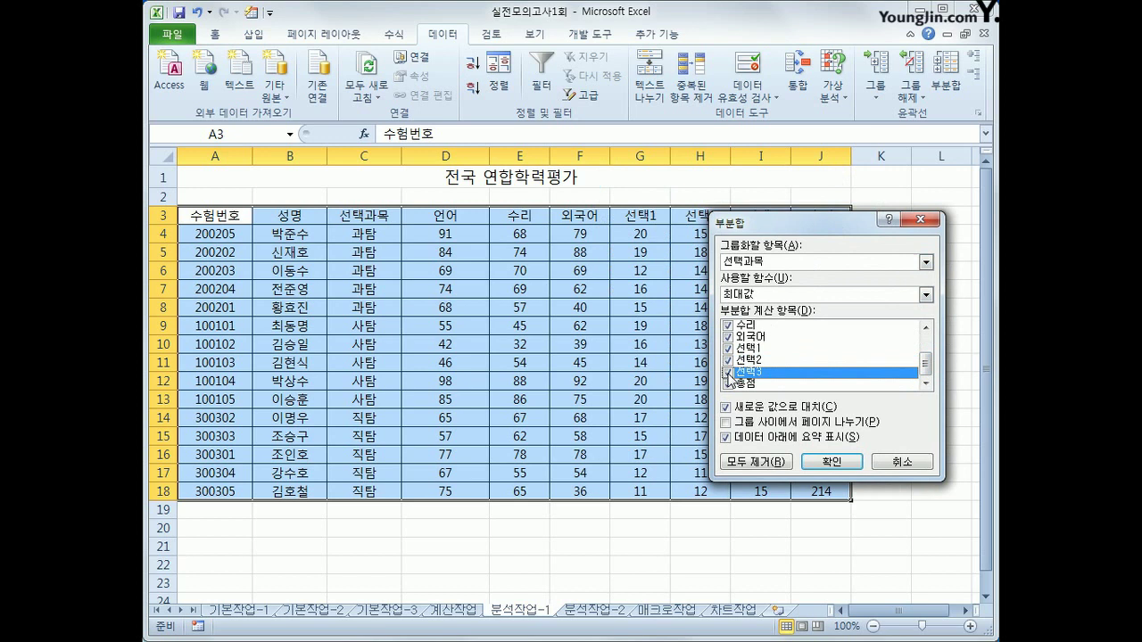
pyautogui.click(727, 384)
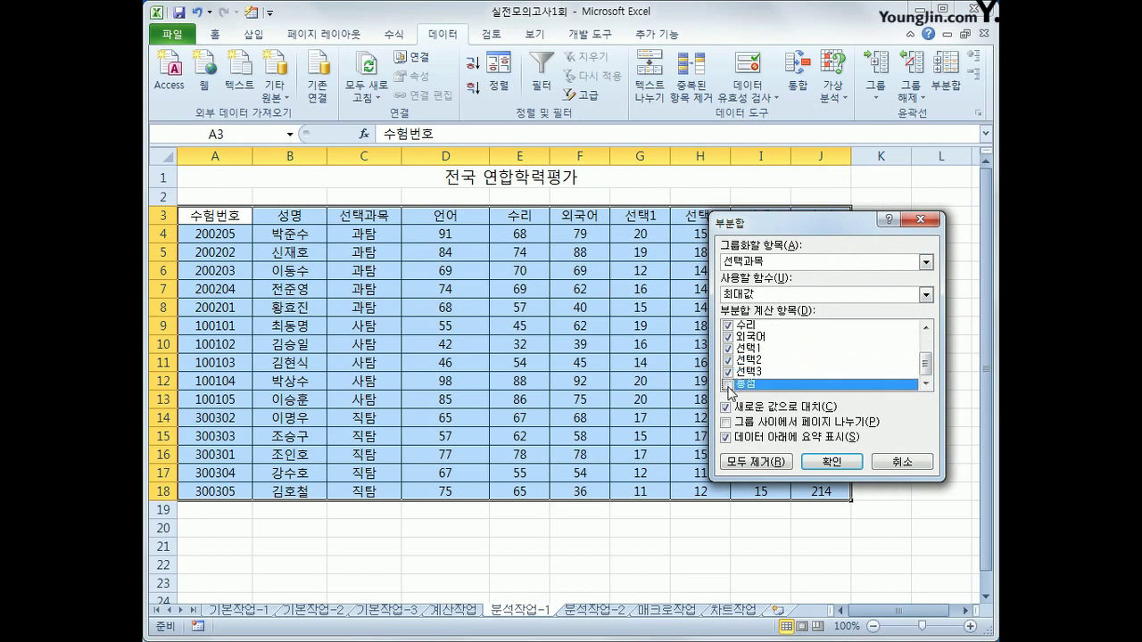
pyautogui.click(829, 460)
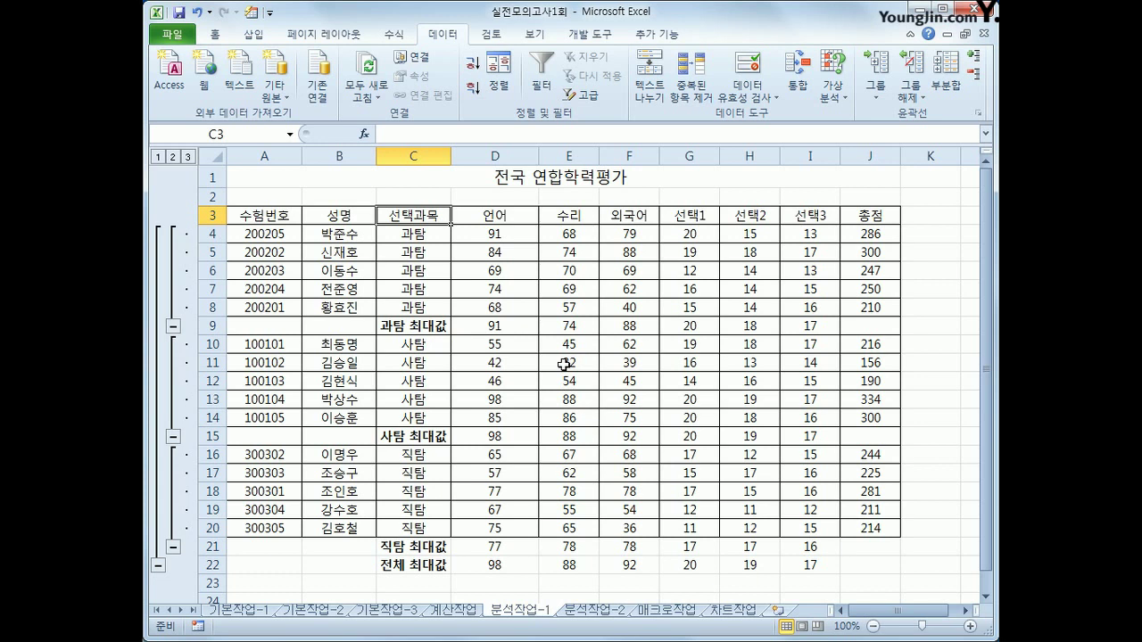
# Add a second subtotal by 선택과목 using 최소값 for the same columns, without replacing the existing 최대값 subtotals
pyautogui.click(947, 76)
pyautogui.moveTo(742, 215); pyautogui.dragTo(639, 195)
pyautogui.click(669, 274)
pyautogui.click(649, 328)
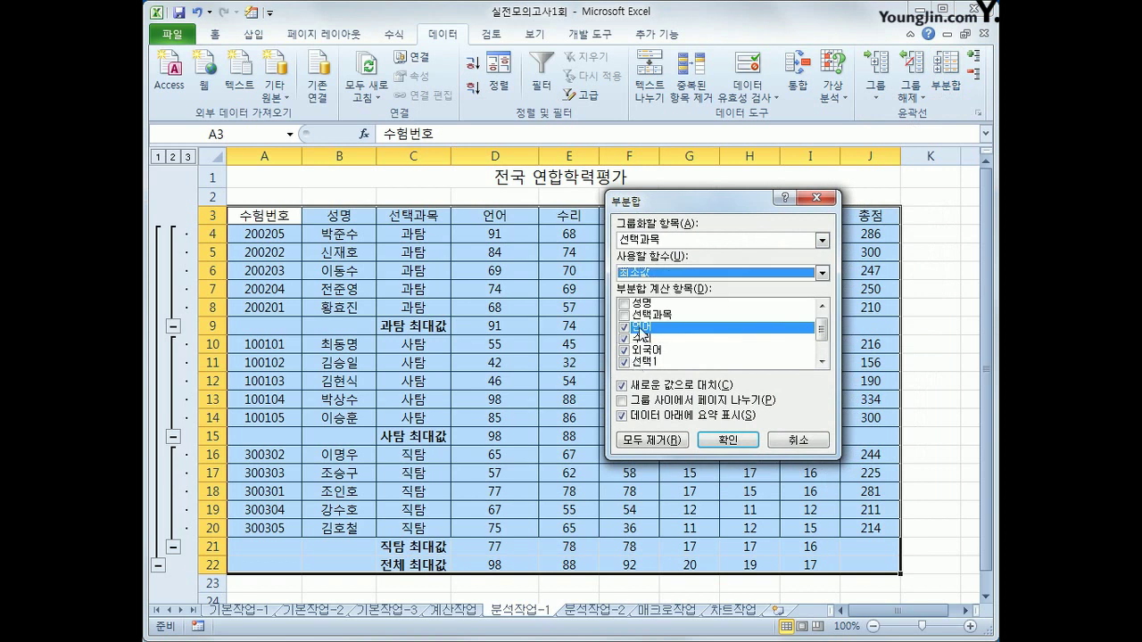
pyautogui.click(675, 388)
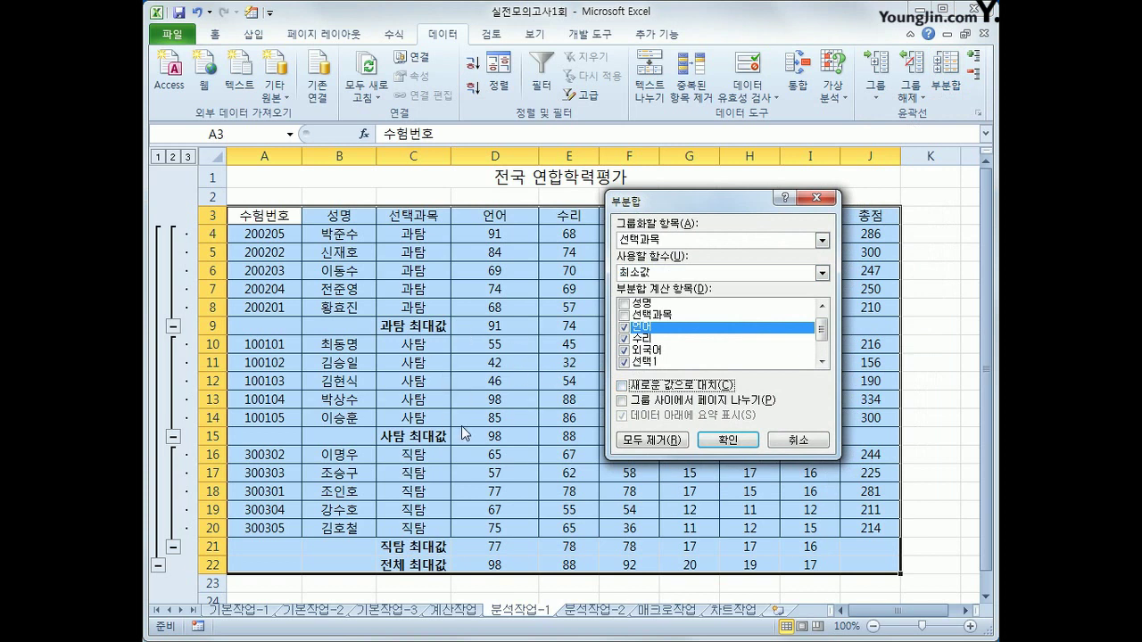
pyautogui.click(725, 446)
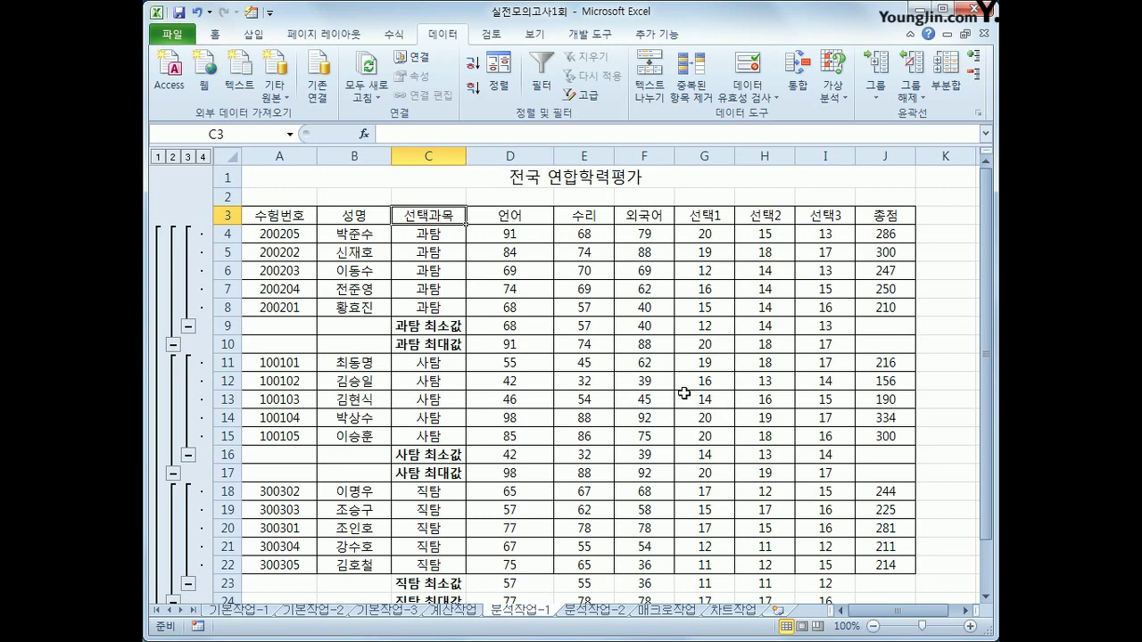
# On the 분석작업-2 sheet, enter 전기, 수도, 난방 and 온수 in F15:F18 under 항목 of [표4]
pyautogui.click(618, 614)
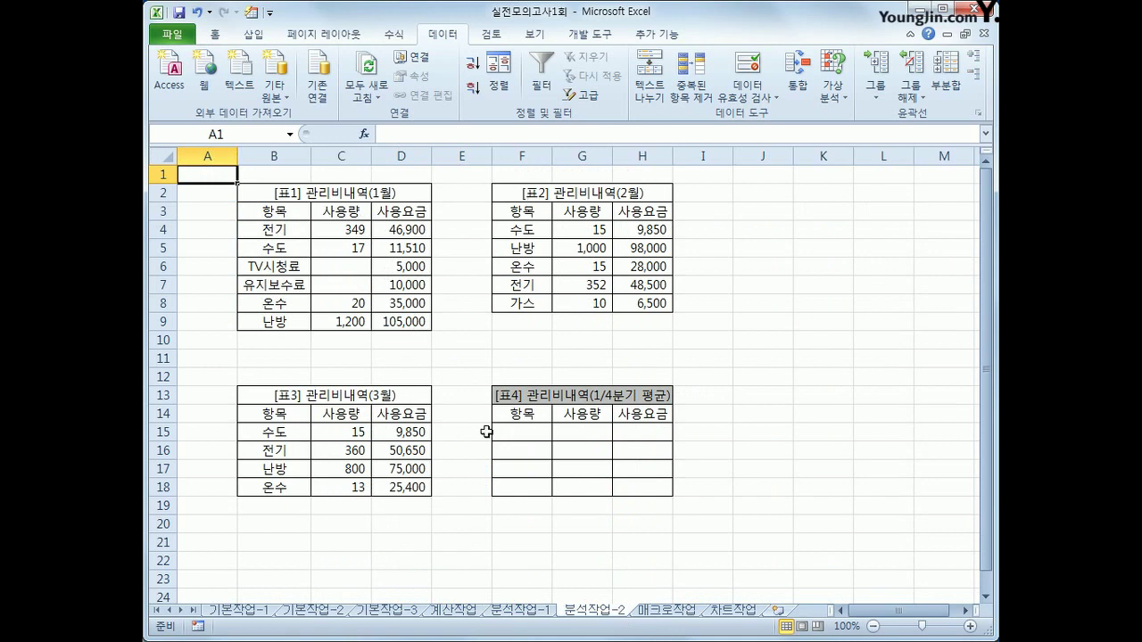
pyautogui.moveTo(533, 416); pyautogui.dragTo(631, 494)
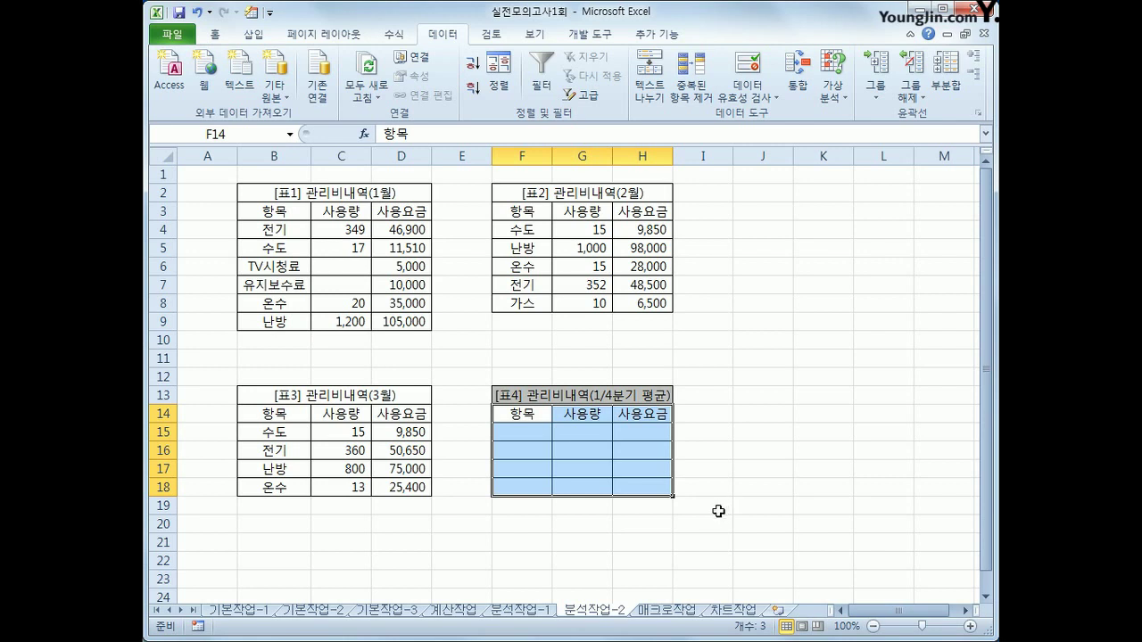
pyautogui.click(518, 431)
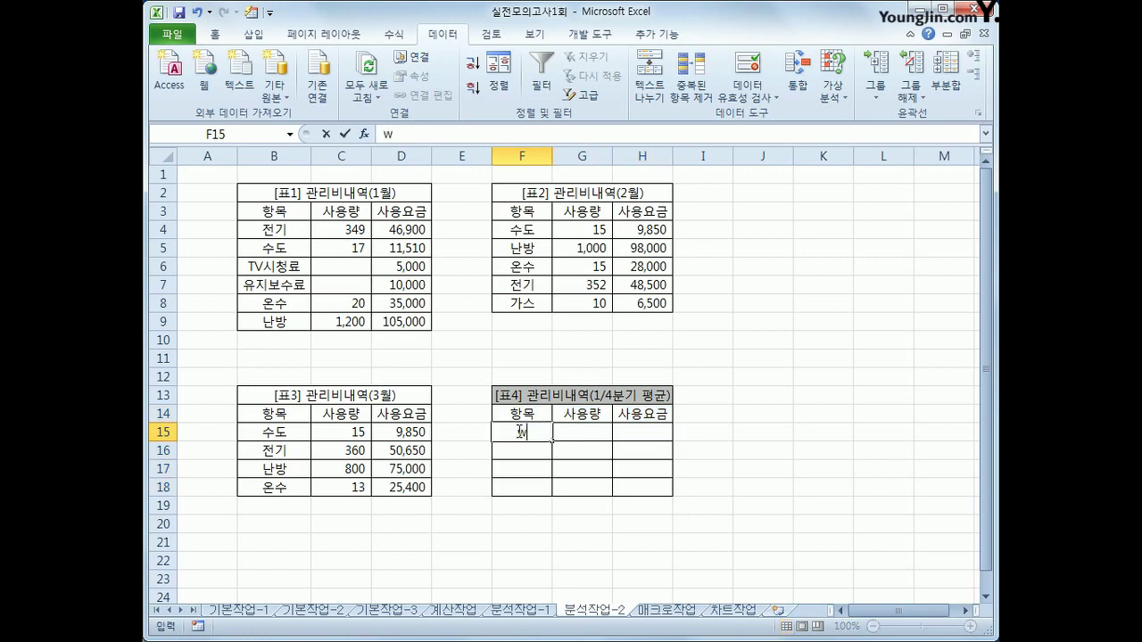
pyautogui.write('ㅅ')
pyautogui.press('BackSpace')
pyautogui.write('전기')
pyautogui.press('Return')
pyautogui.write('수도')
pyautogui.press('Return')
pyautogui.write('난방')
pyautogui.press('Return')
pyautogui.write('온수')
pyautogui.press('Return')
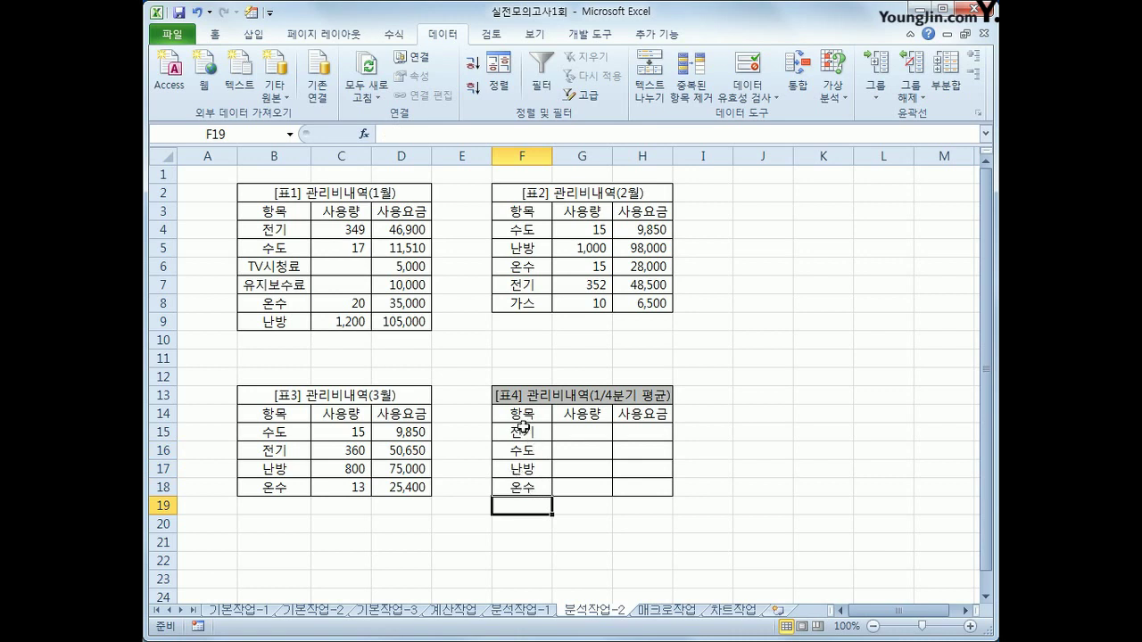
# Start a data consolidation into F14:H18 of [표4] using the 평균 function
pyautogui.moveTo(523, 414); pyautogui.dragTo(623, 495)
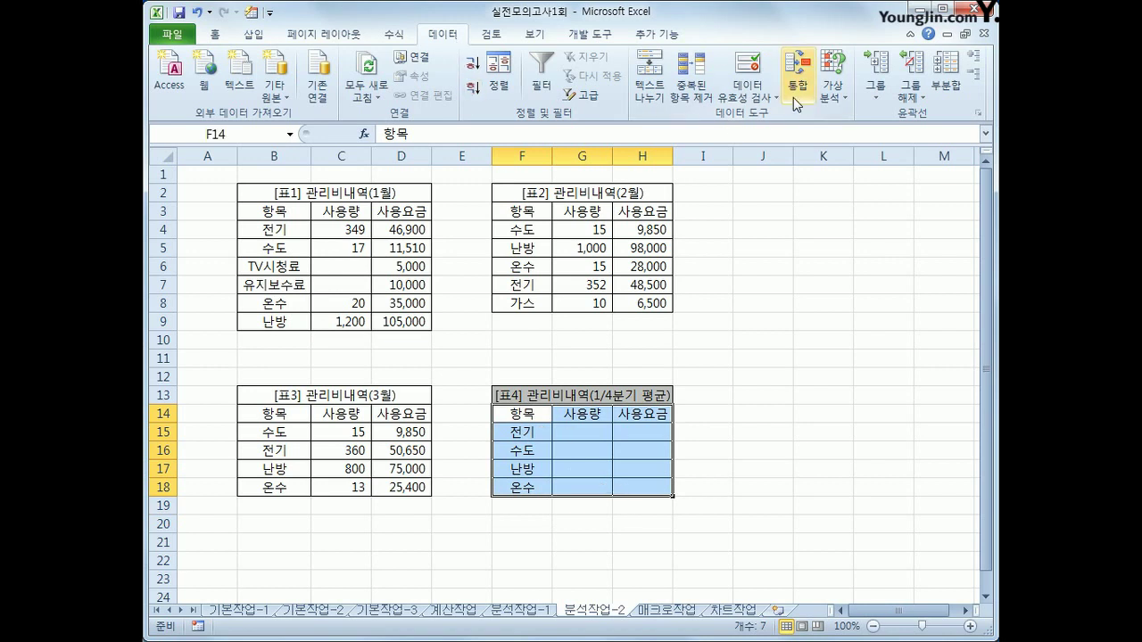
pyautogui.click(798, 99)
pyautogui.moveTo(720, 223); pyautogui.dragTo(719, 147)
pyautogui.click(665, 179)
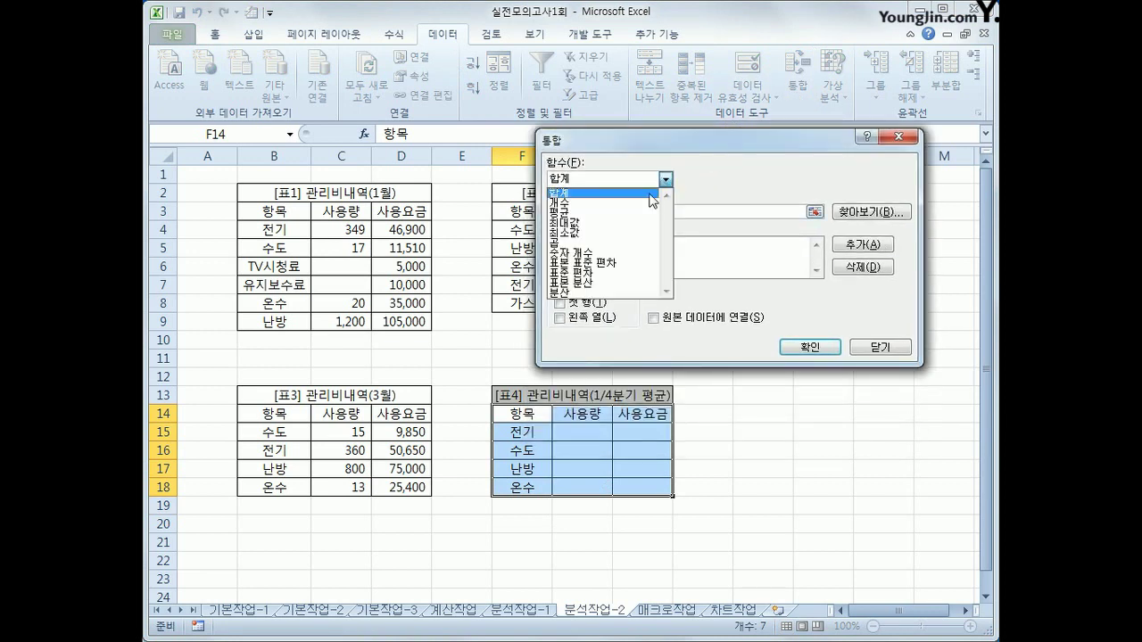
pyautogui.click(641, 213)
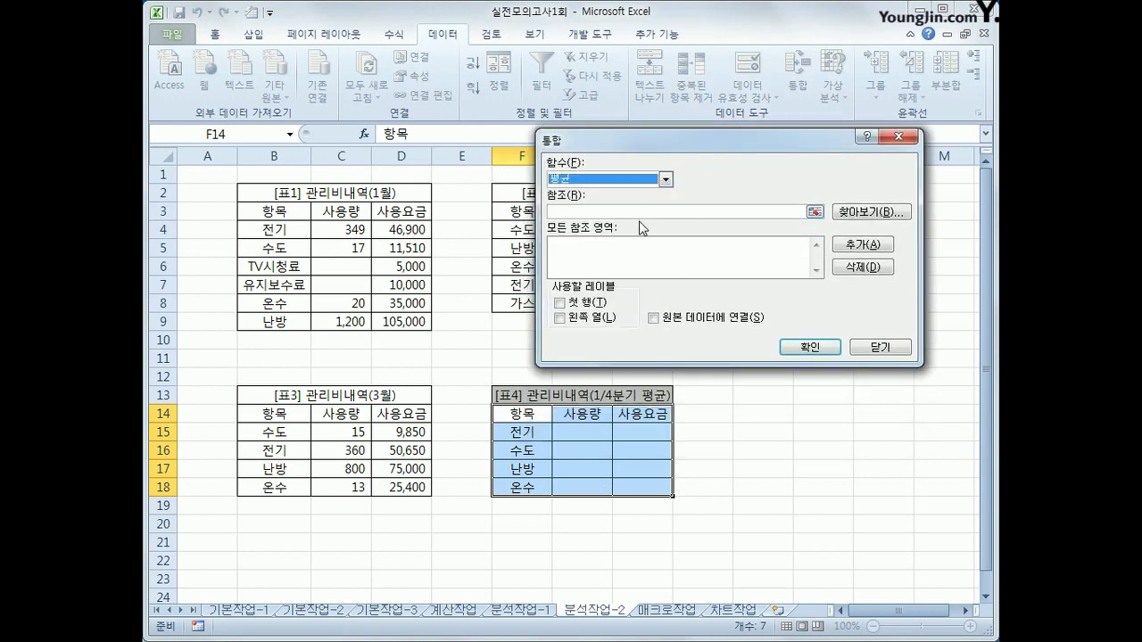
# Add B3:D9, F3:H8 and B14:D18, the three monthly 관리비내역 tables, as consolidation references
pyautogui.click(635, 212)
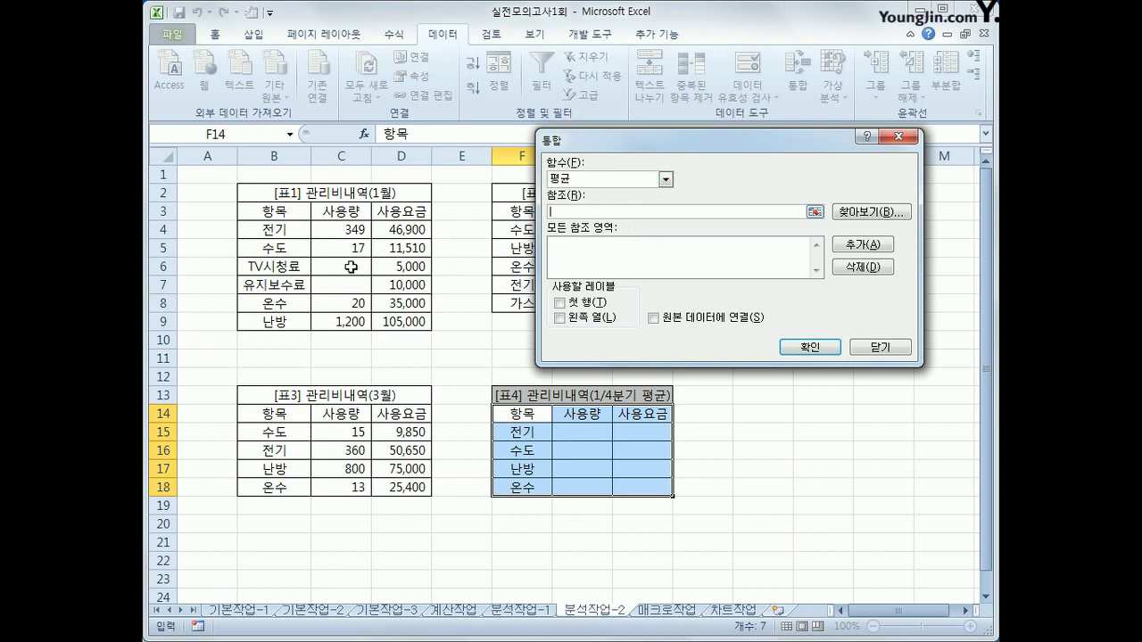
pyautogui.moveTo(290, 216); pyautogui.dragTo(403, 321)
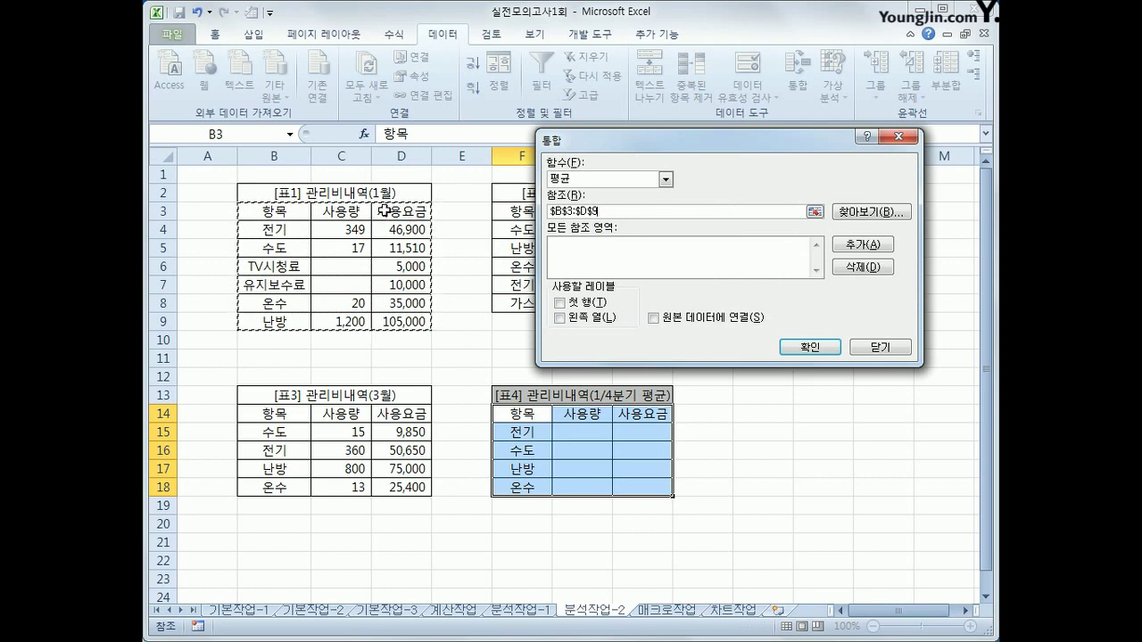
pyautogui.click(844, 250)
pyautogui.moveTo(509, 212); pyautogui.dragTo(646, 302)
pyautogui.click(870, 248)
pyautogui.click(270, 415)
pyautogui.moveTo(270, 414); pyautogui.dragTo(391, 487)
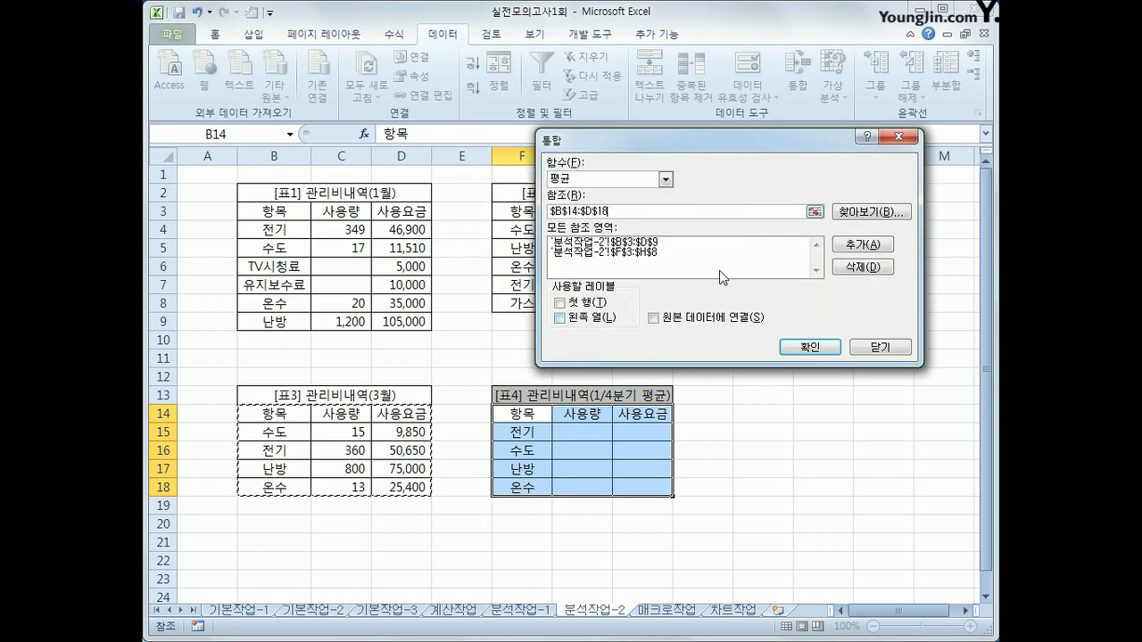
pyautogui.click(847, 247)
# Use the 첫 행 and 왼쪽 열 as labels and run the consolidation into [표4]
pyautogui.click(594, 304)
pyautogui.click(591, 320)
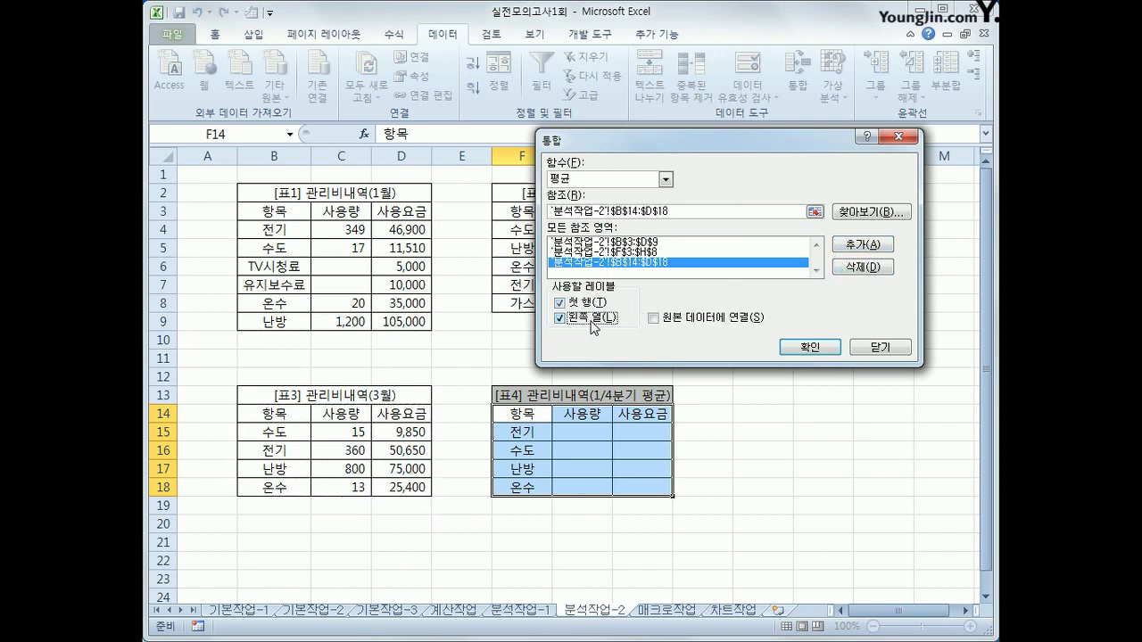
pyautogui.click(814, 346)
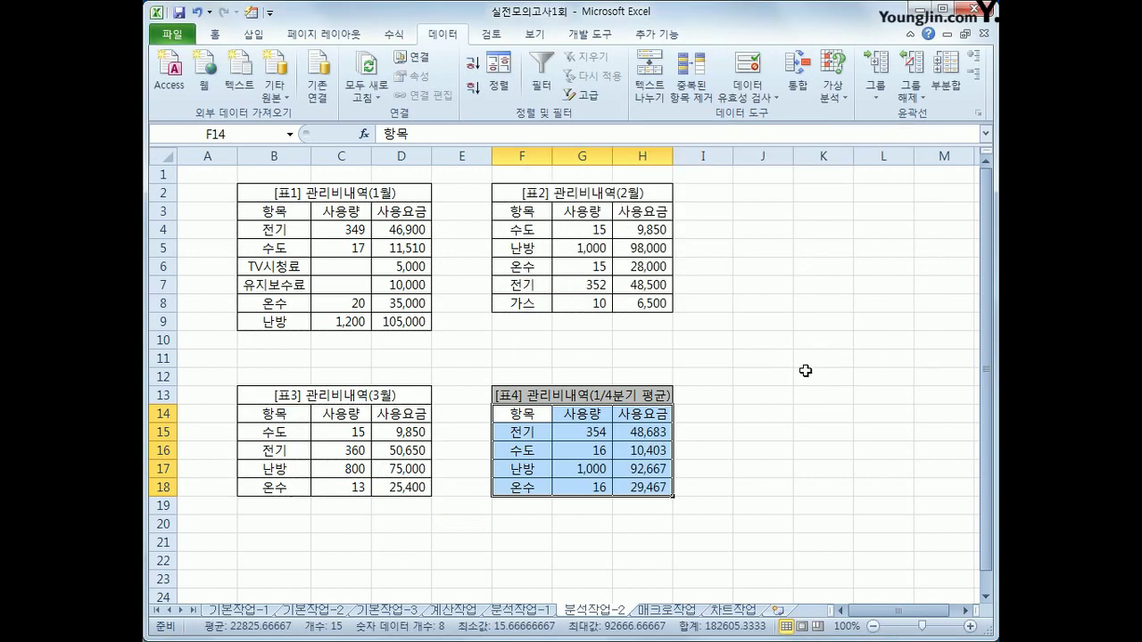
pyautogui.click(634, 483)
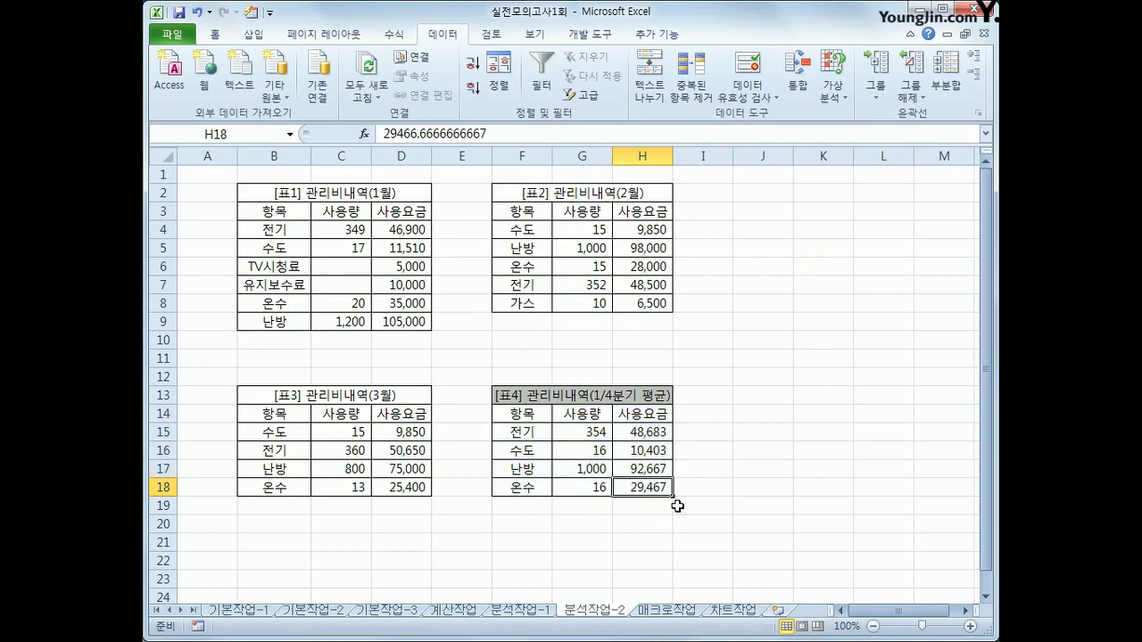
# On the 매크로작업 sheet, start recording a macro named 평균계산 stored in the current workbook
pyautogui.click(660, 611)
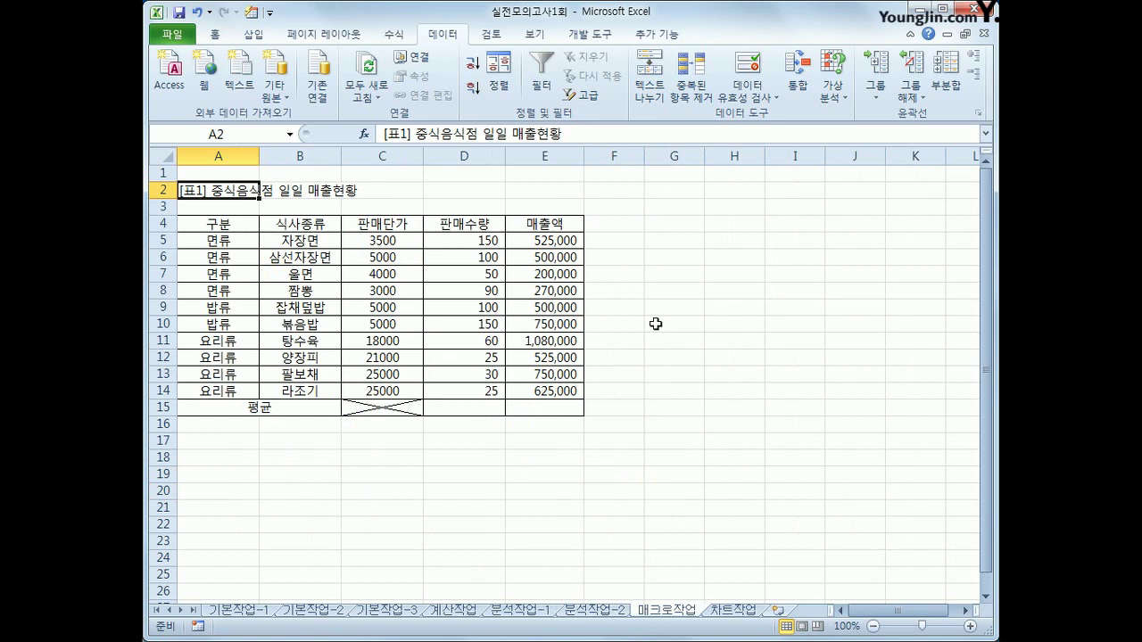
pyautogui.click(740, 408)
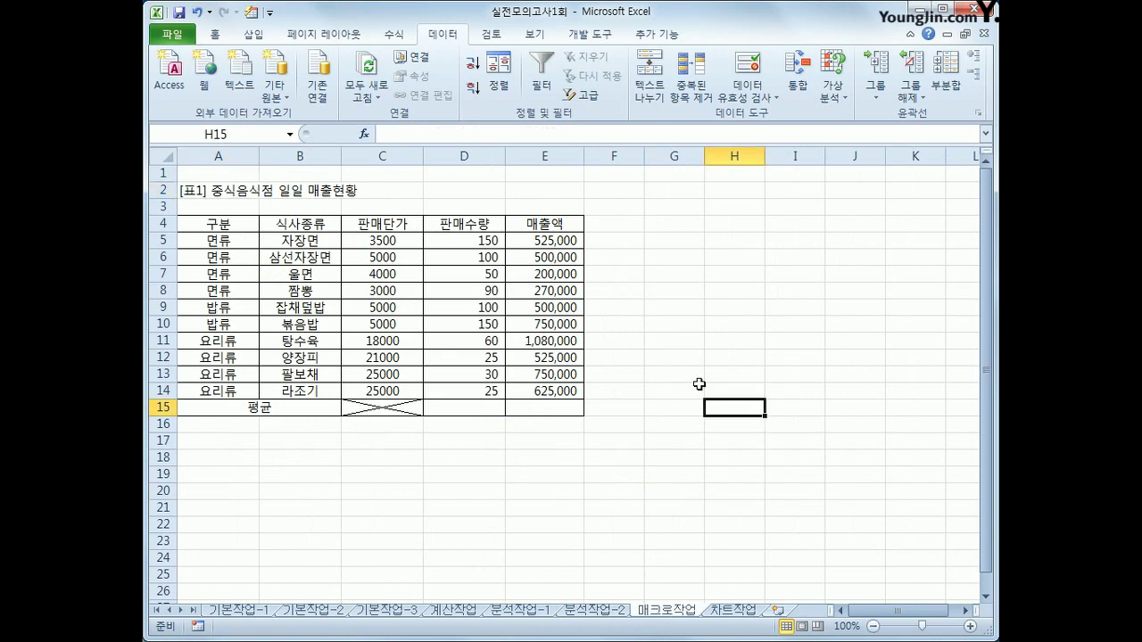
pyautogui.click(585, 36)
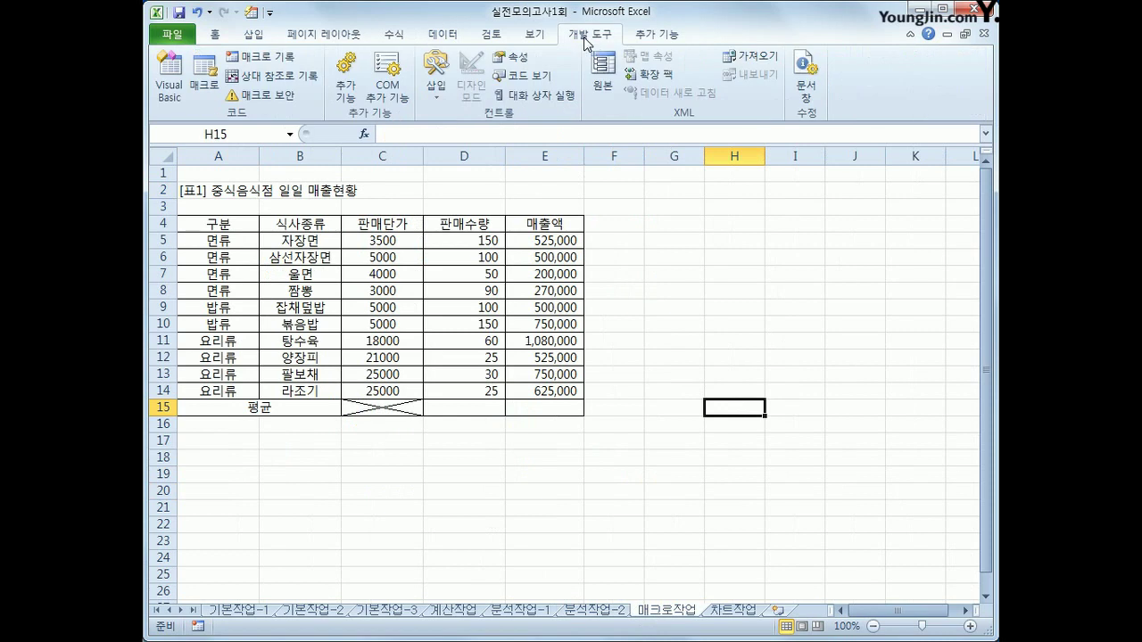
pyautogui.click(284, 60)
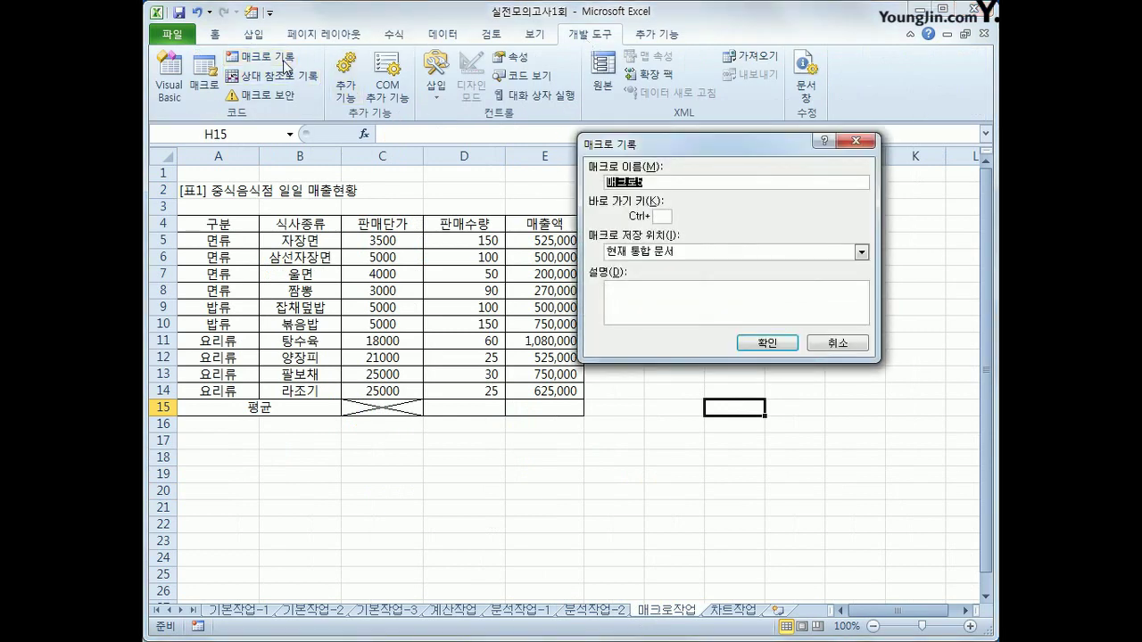
pyautogui.write('평균계산')
pyautogui.press('Return')
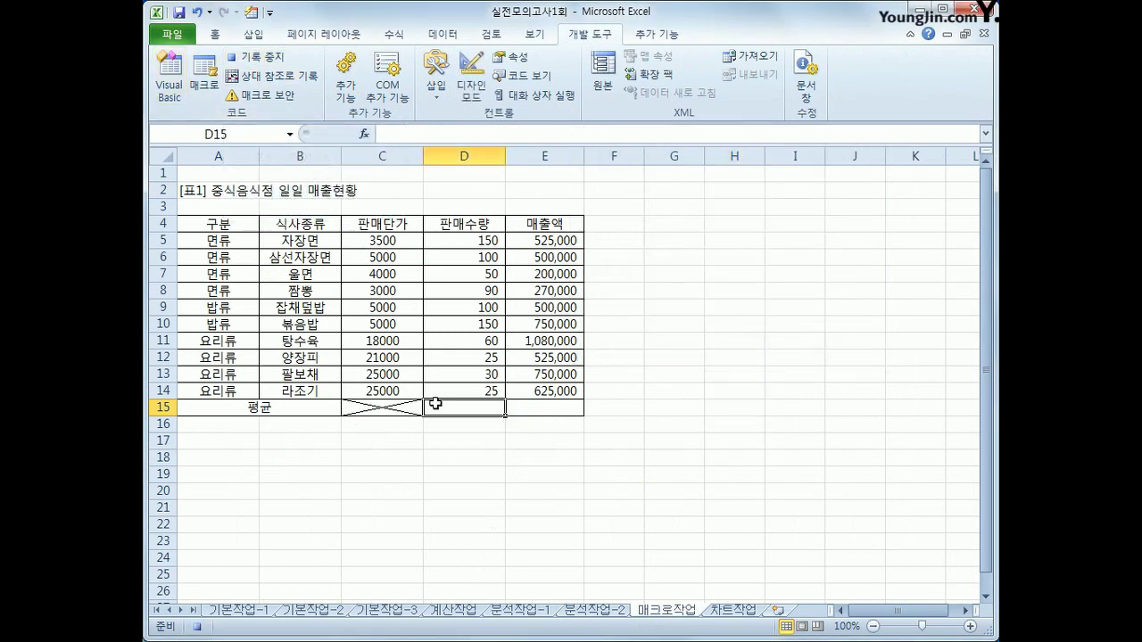
# Enter =AVERAGE(D5:D14) in D15 to calculate the 판매수량 average
pyautogui.write('=d')
pyautogui.press('BackSpace')
pyautogui.write('av')
pyautogui.press('Tab')
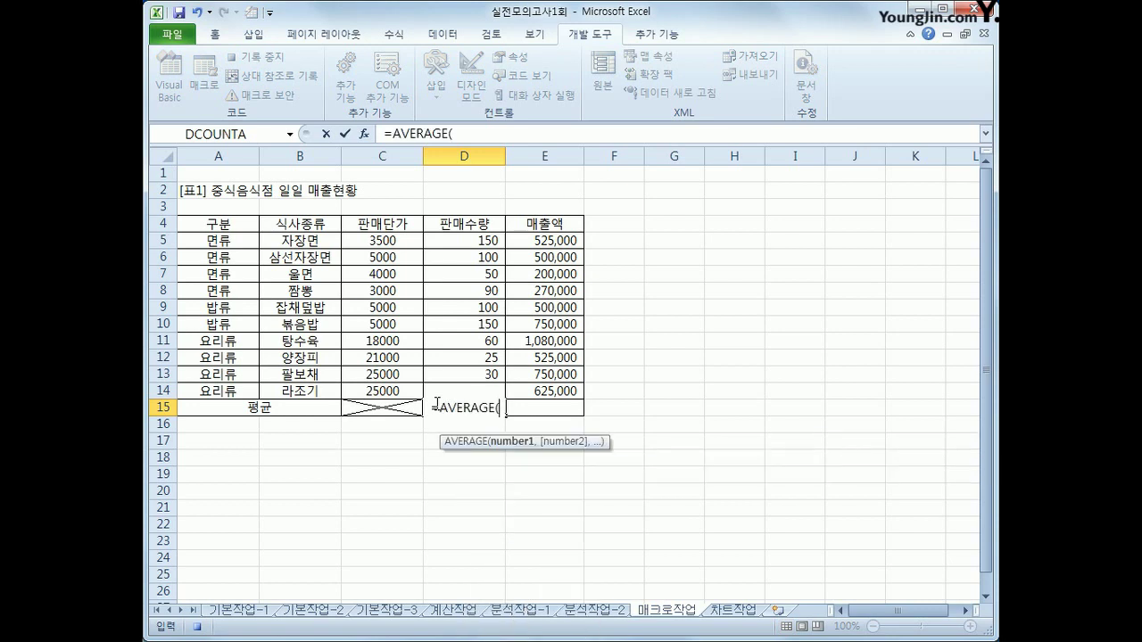
pyautogui.moveTo(495, 241); pyautogui.dragTo(483, 394)
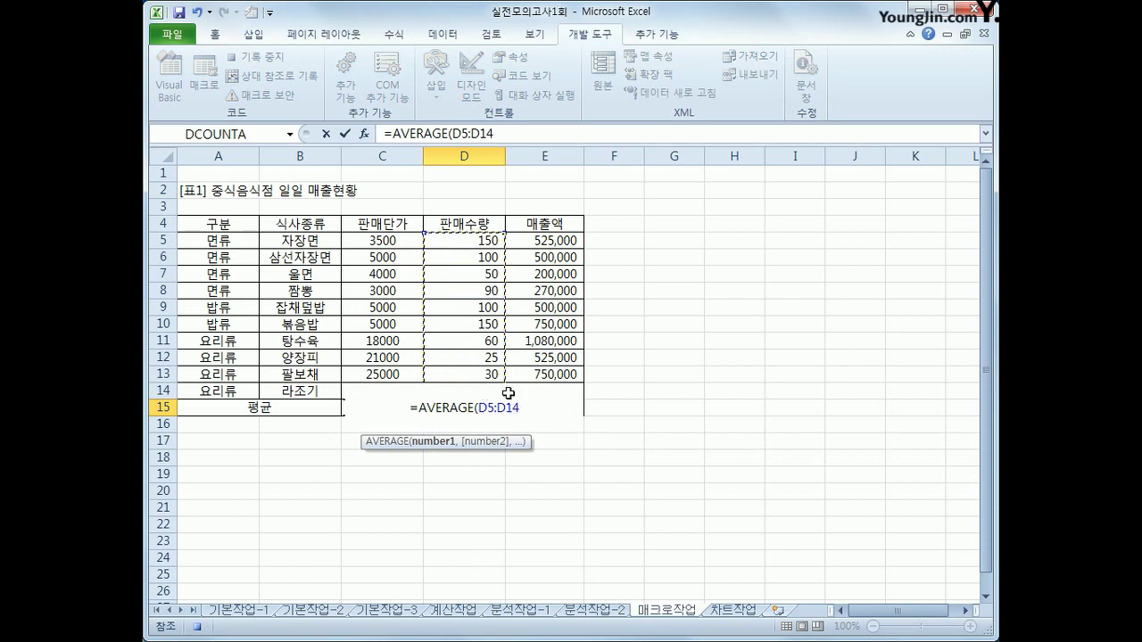
pyautogui.press('Return')
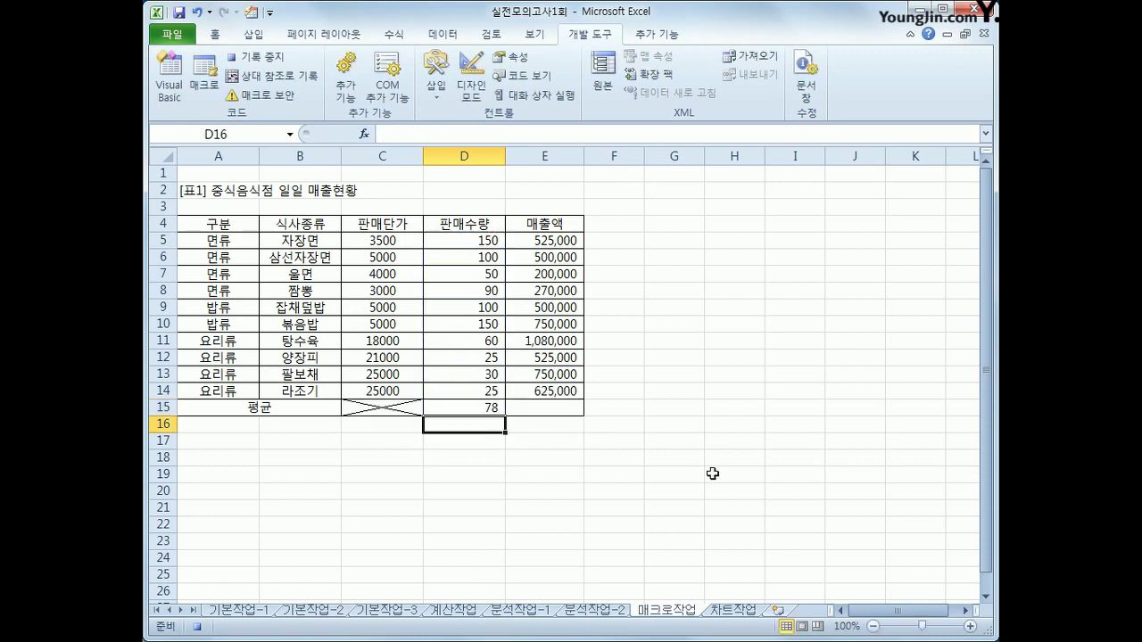
# Fill the average formula from D15 across to E15 for 매출액 and stop recording the macro
pyautogui.click(502, 413)
pyautogui.moveTo(505, 416); pyautogui.dragTo(572, 415)
pyautogui.click(564, 409)
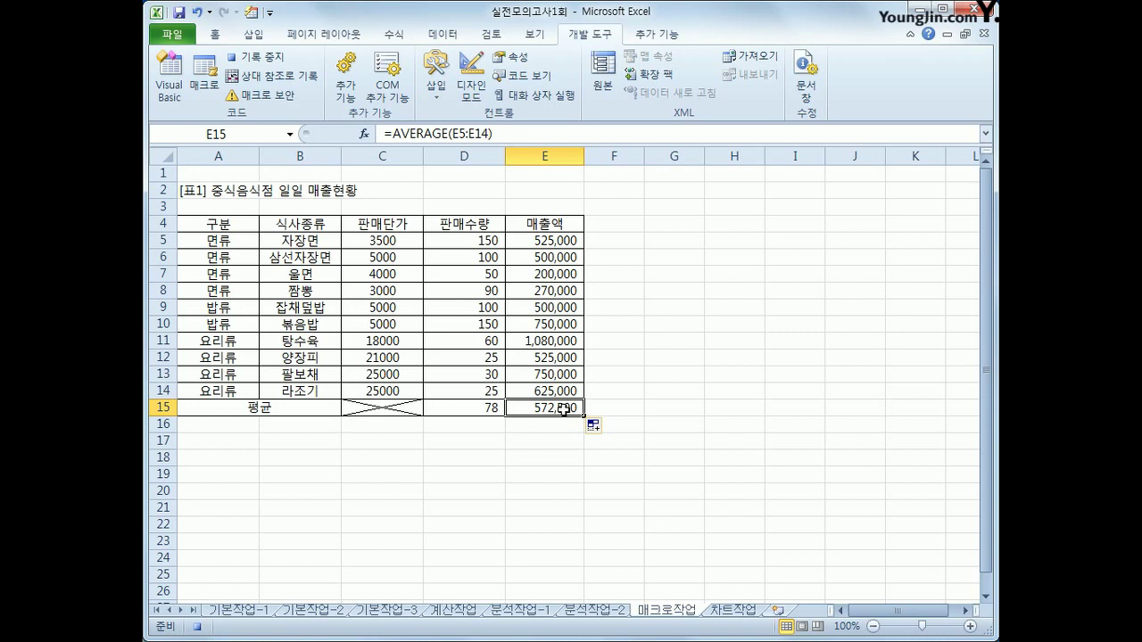
pyautogui.click(205, 627)
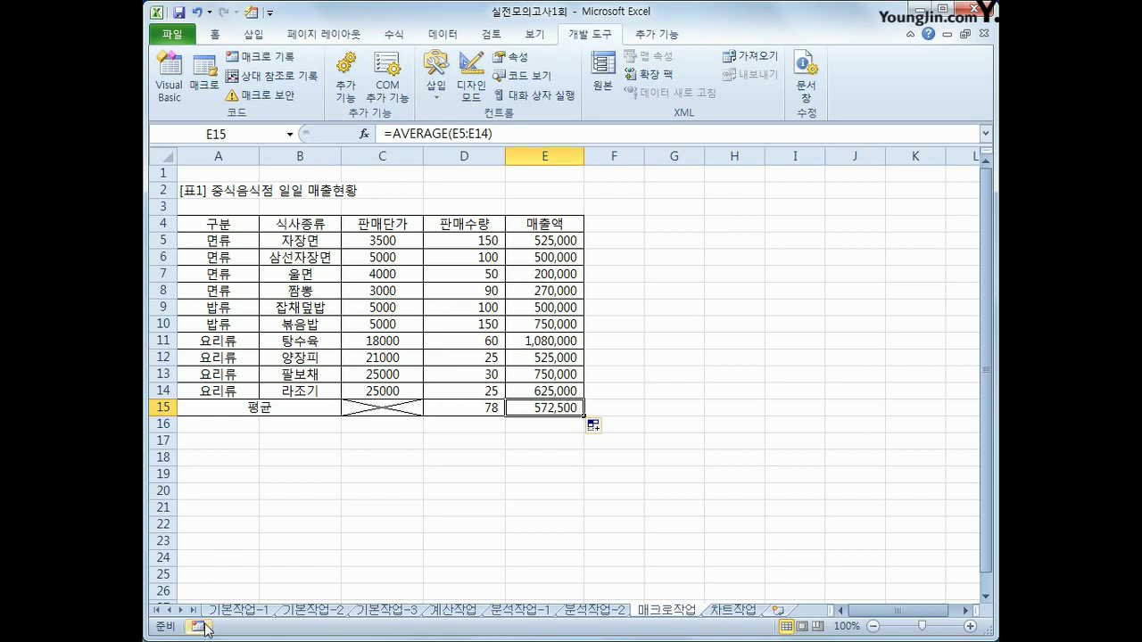
# Draw a 해 (sun) shape covering G4:H7 and give it the text 평균
pyautogui.click(756, 409)
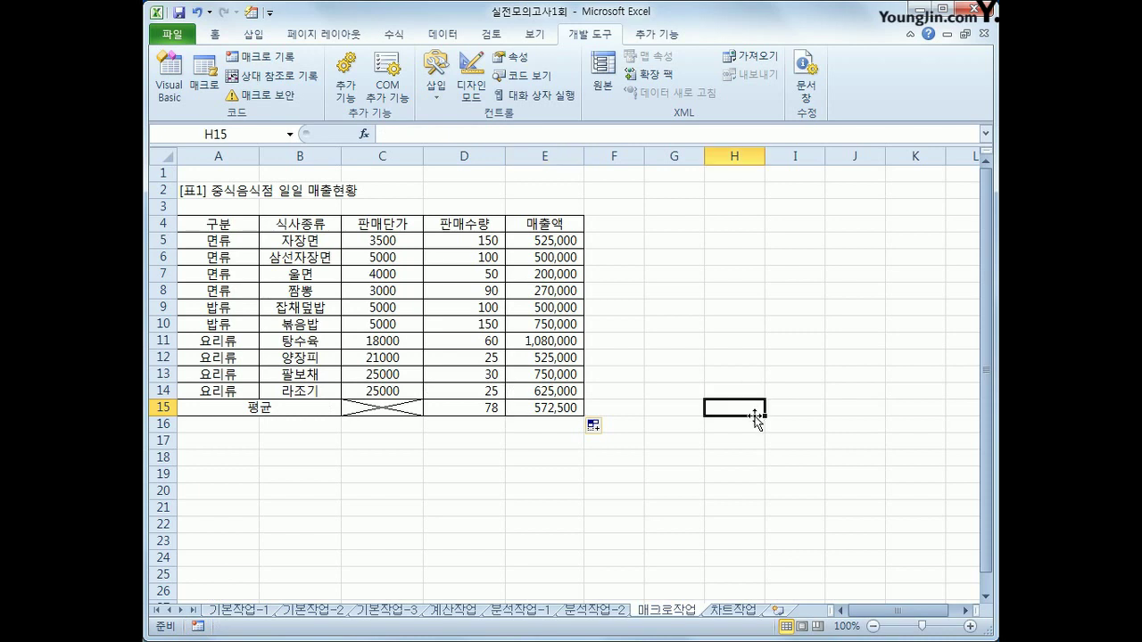
pyautogui.click(255, 35)
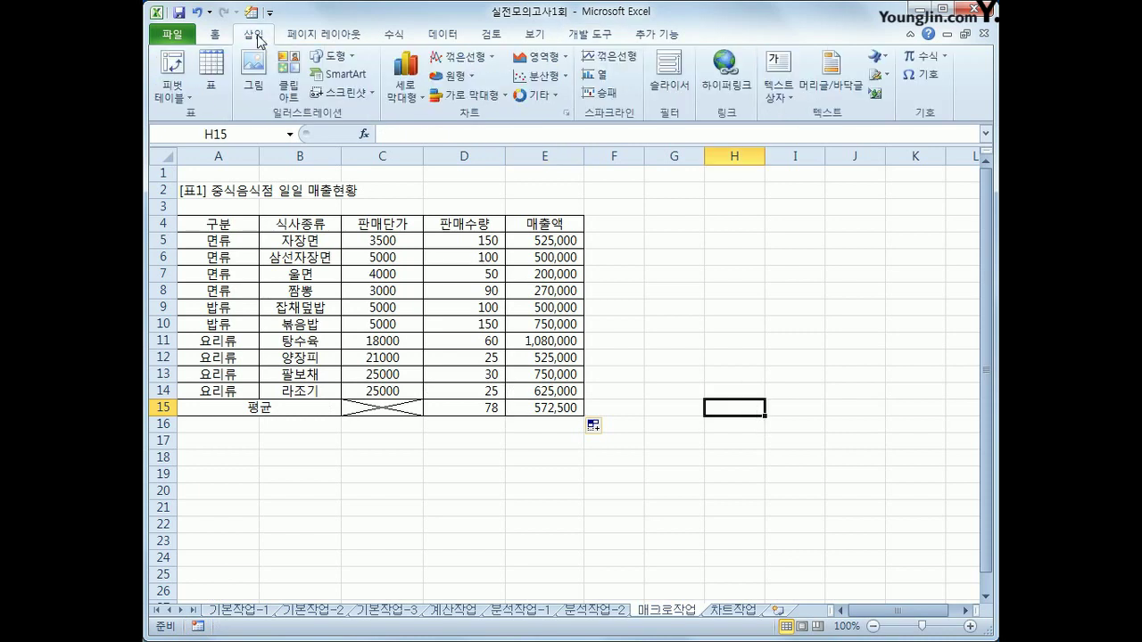
pyautogui.click(338, 57)
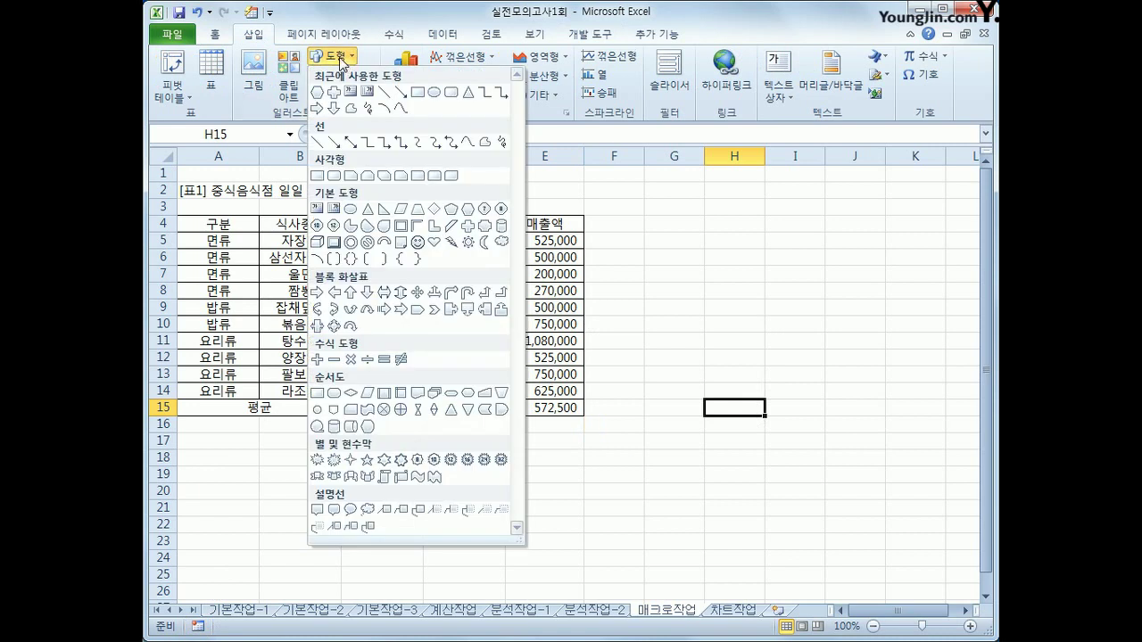
pyautogui.click(466, 241)
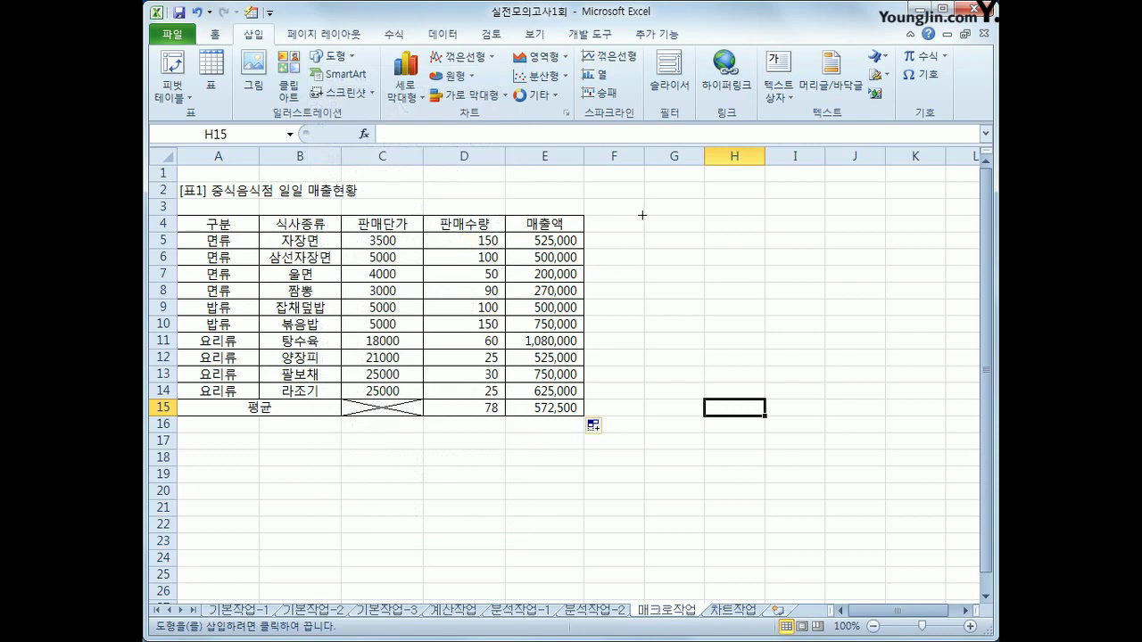
pyautogui.moveTo(645, 216); pyautogui.dragTo(737, 286)
pyautogui.moveTo(811, 224); pyautogui.dragTo(782, 276)
pyautogui.click(727, 282)
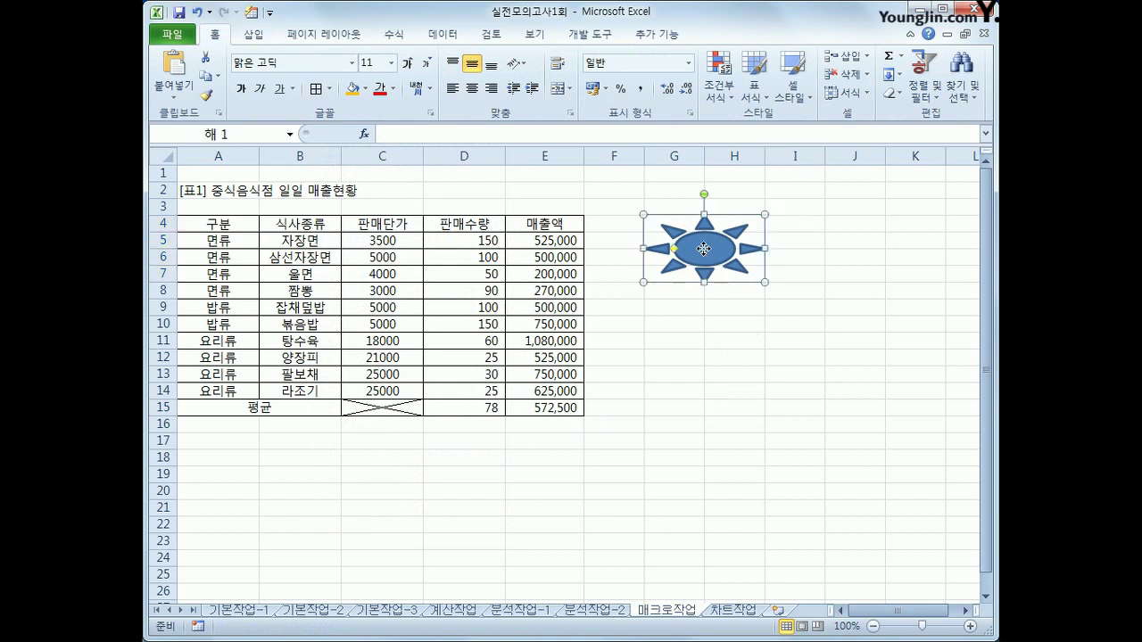
pyautogui.write('vudr')
pyautogui.write('평균')
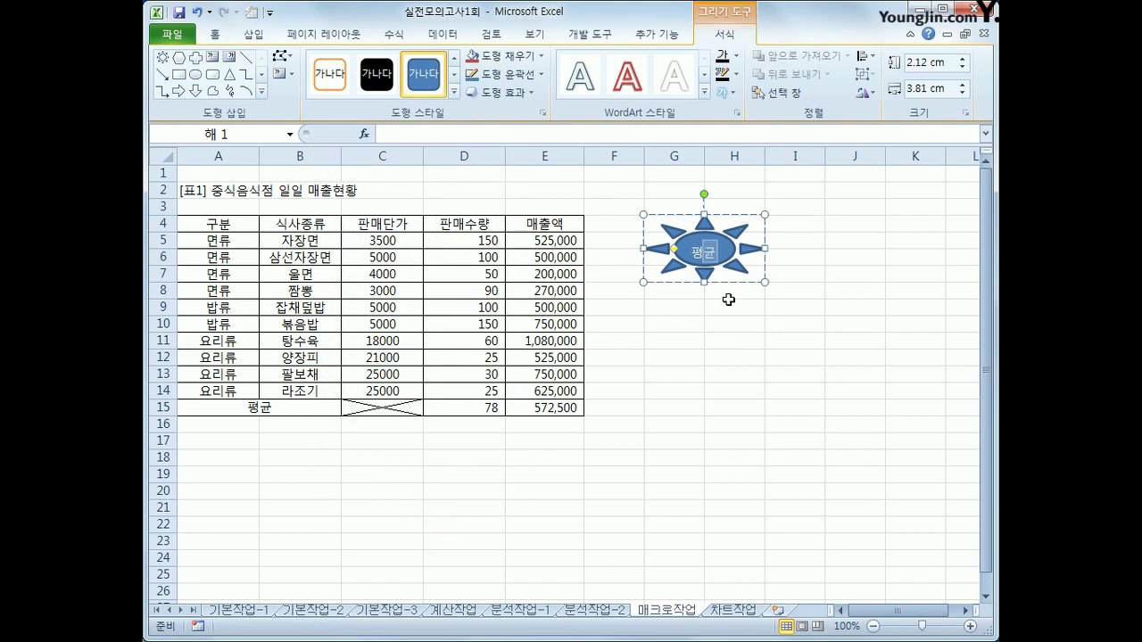
# Assign the 평균계산 macro to the 평균 sun shape
pyautogui.rightClick(727, 259)
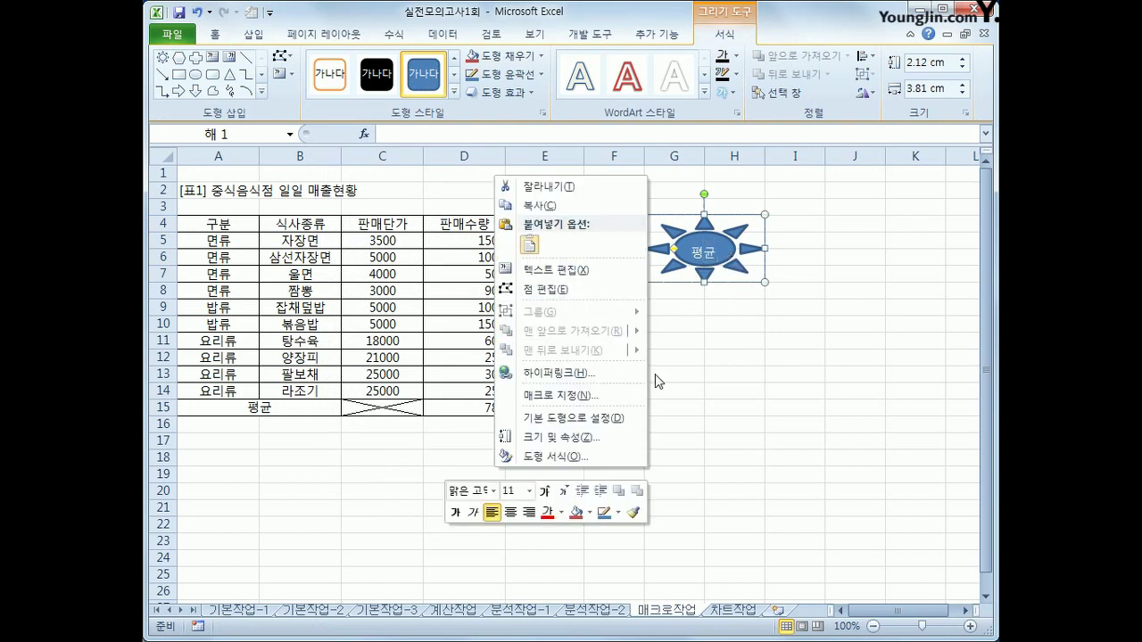
pyautogui.click(553, 395)
pyautogui.click(480, 312)
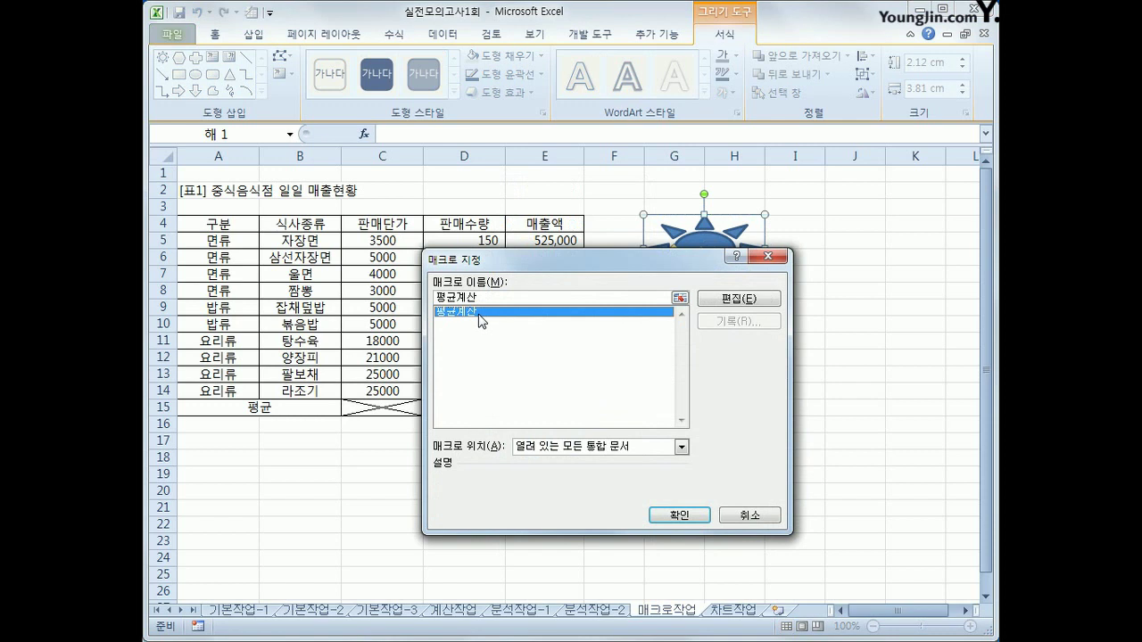
pyautogui.click(677, 516)
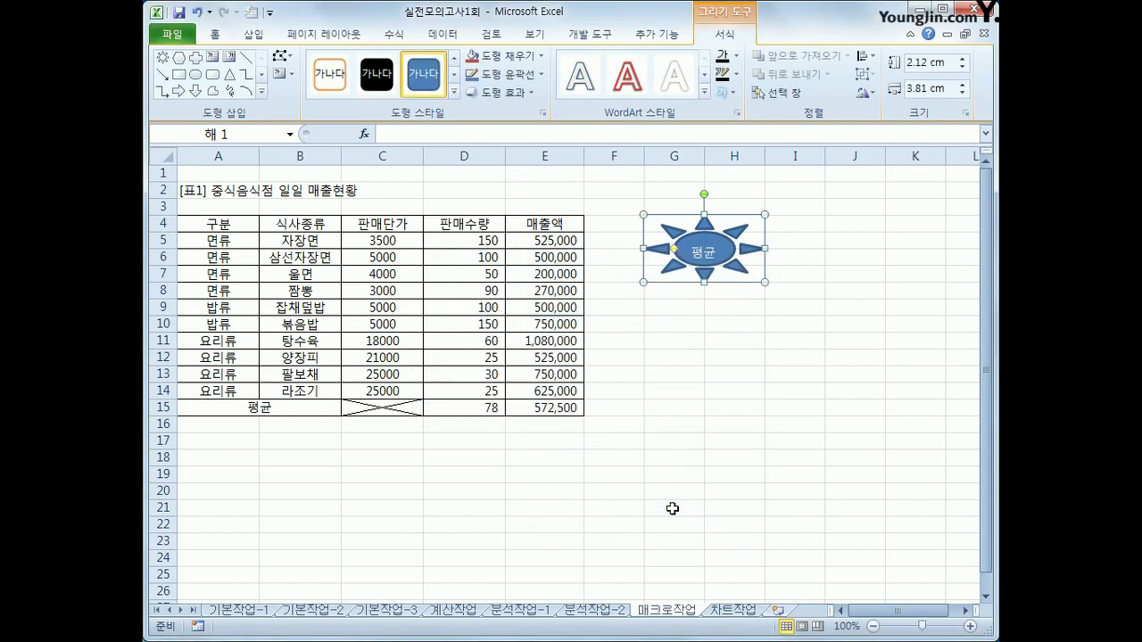
# Center the text of the 평균 sun shape vertically and horizontally, and deselect the shape
pyautogui.click(219, 35)
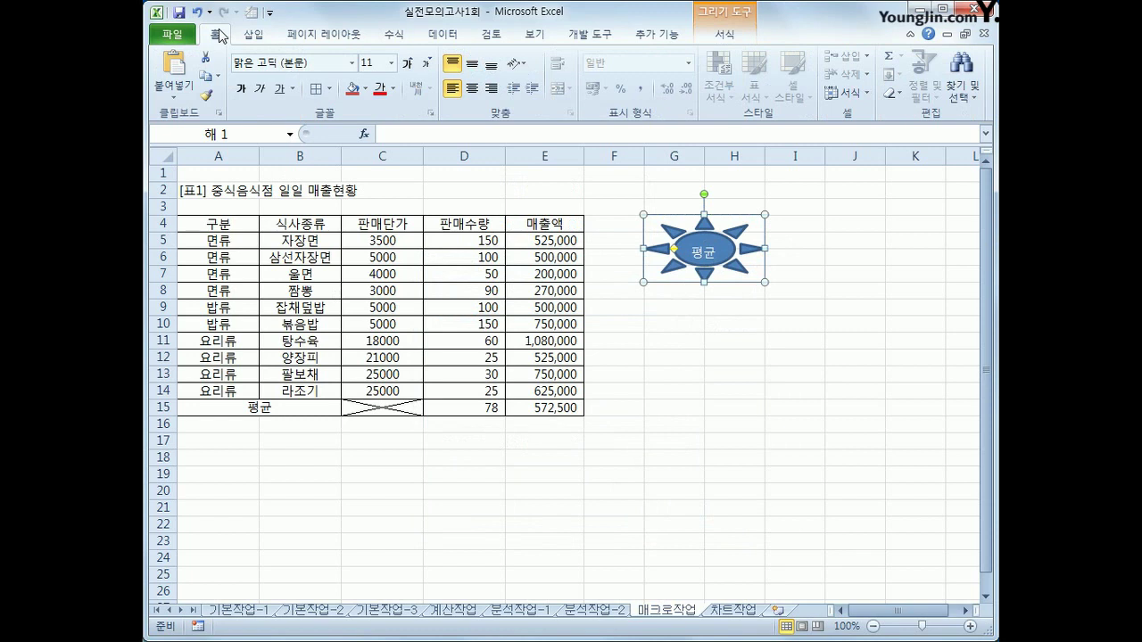
pyautogui.click(472, 63)
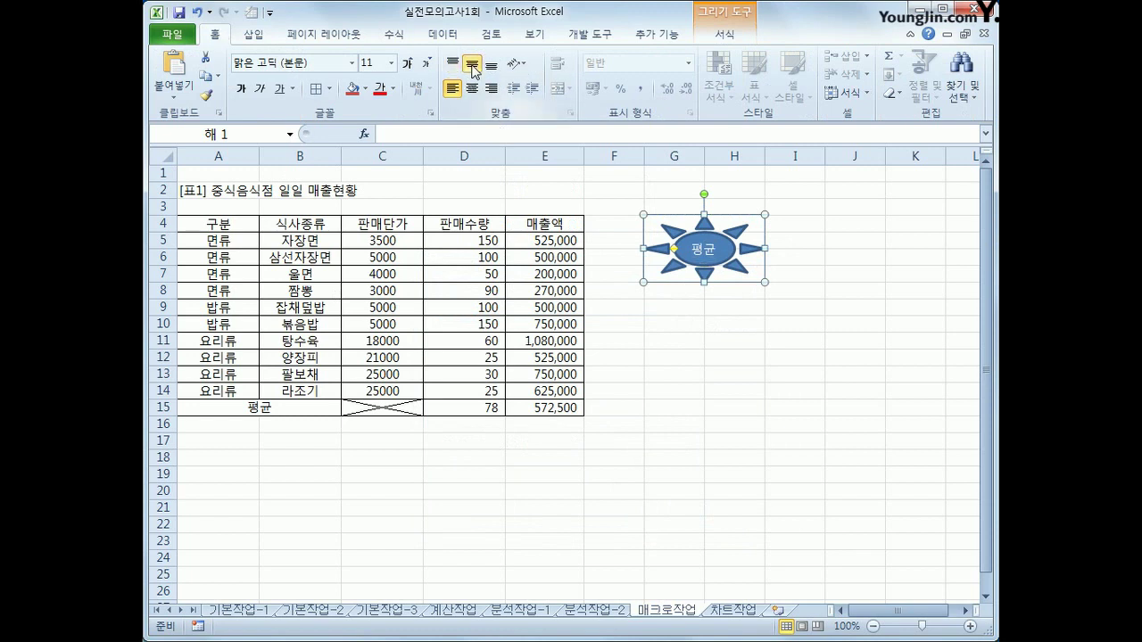
pyautogui.click(472, 88)
pyautogui.click(873, 439)
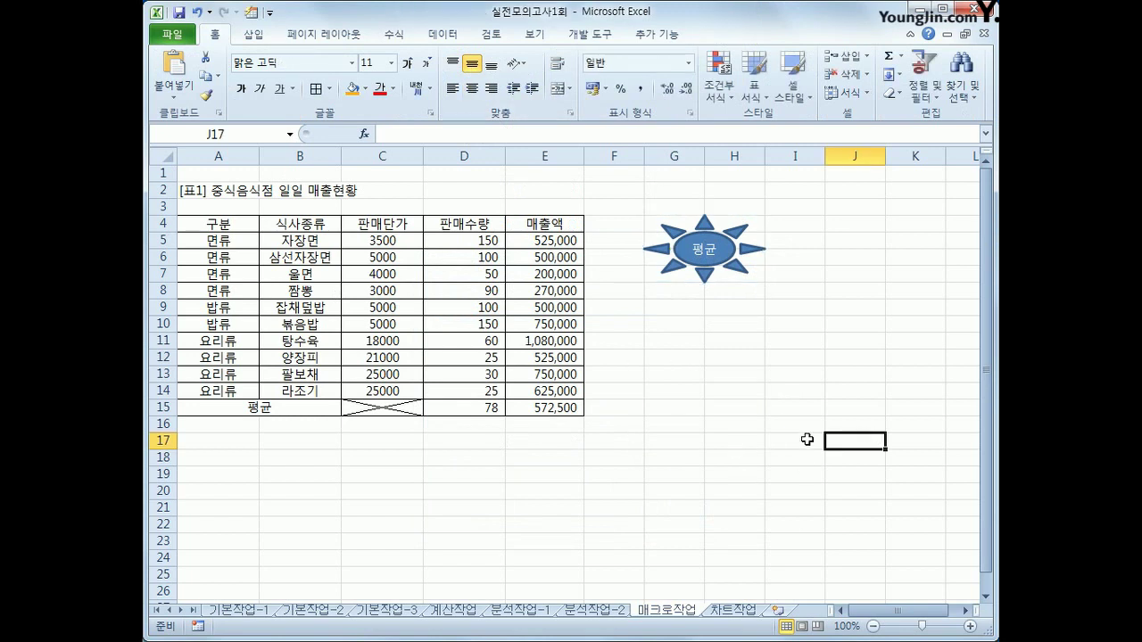
# Start recording a second macro named 서식지정 in the current workbook
pyautogui.click(197, 627)
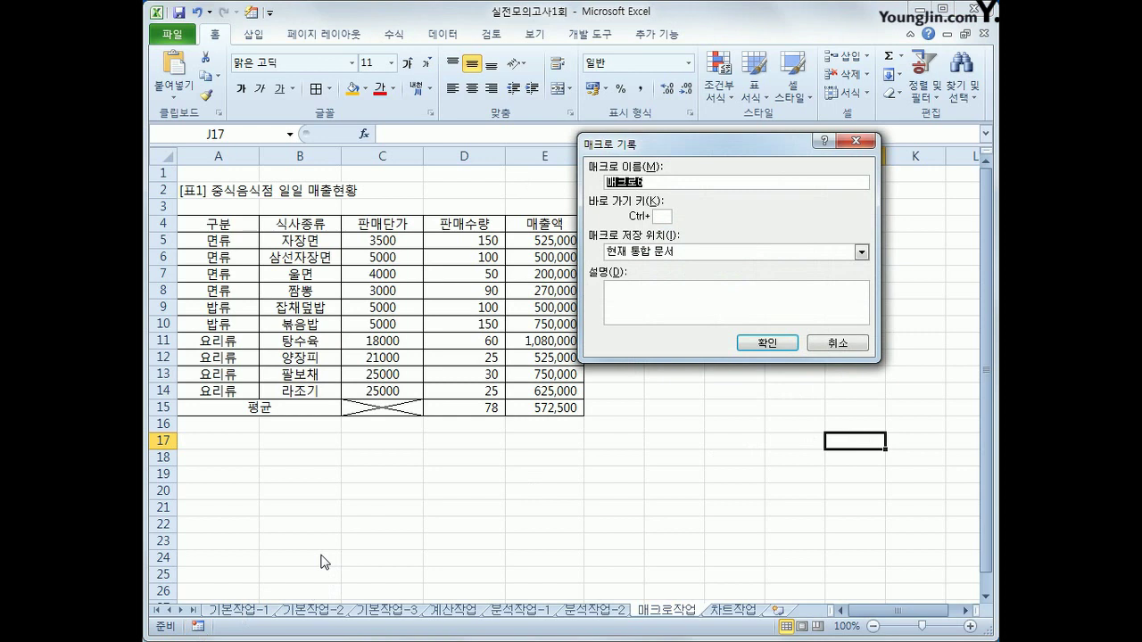
pyautogui.write('서식지정')
pyautogui.click(768, 344)
# Make the header cells A4:E4 bold and fill them with the standard color 파랑
pyautogui.moveTo(219, 229); pyautogui.dragTo(518, 226)
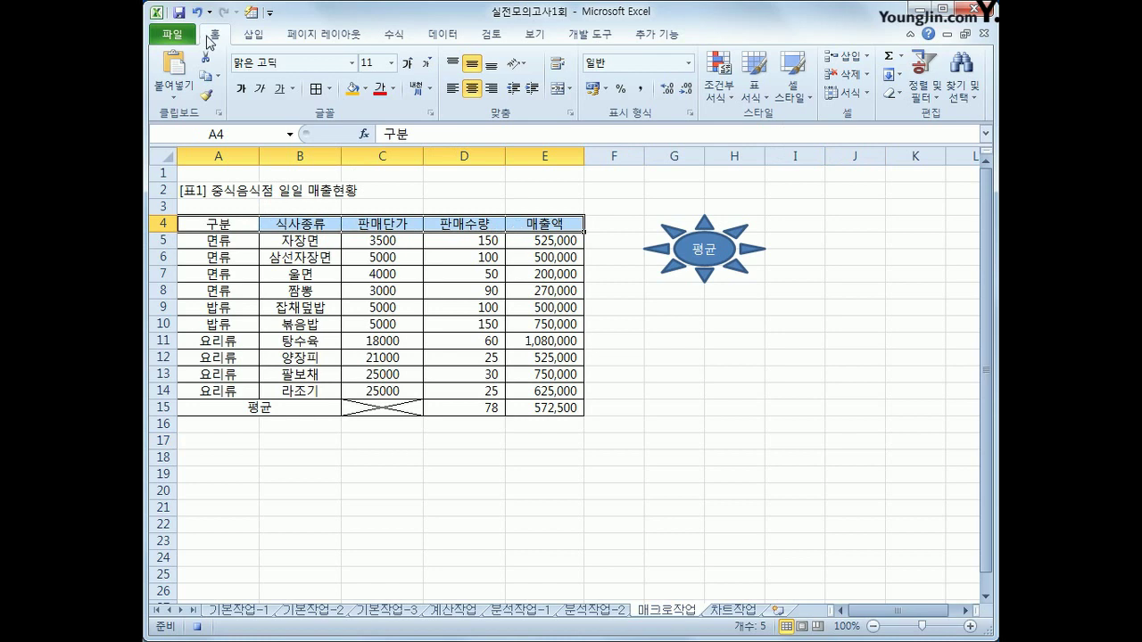
pyautogui.click(239, 91)
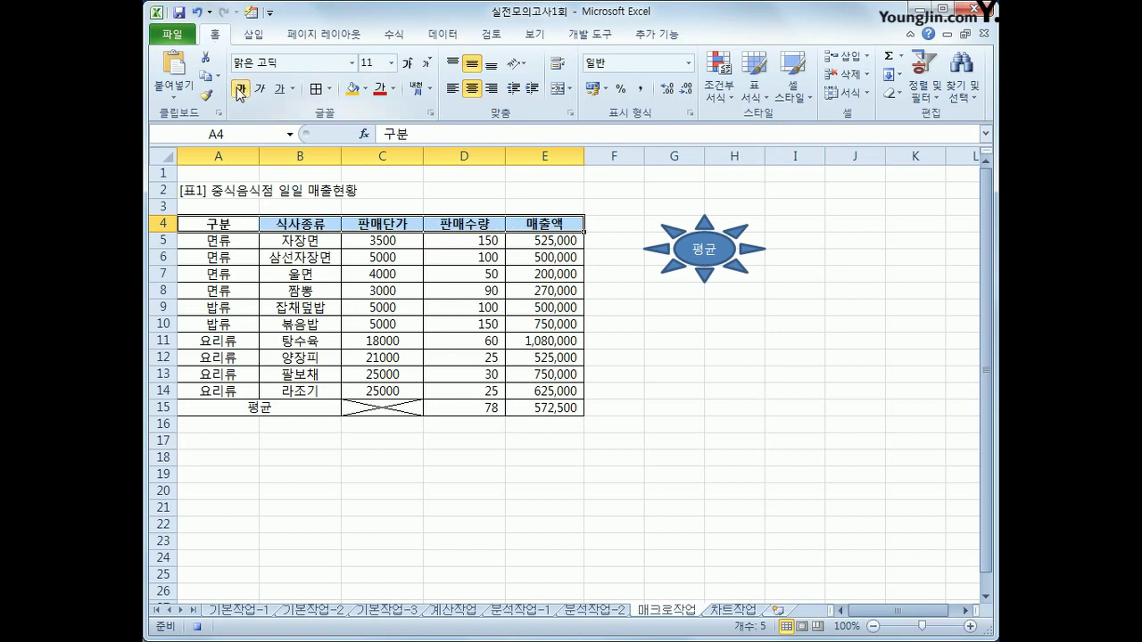
pyautogui.click(365, 88)
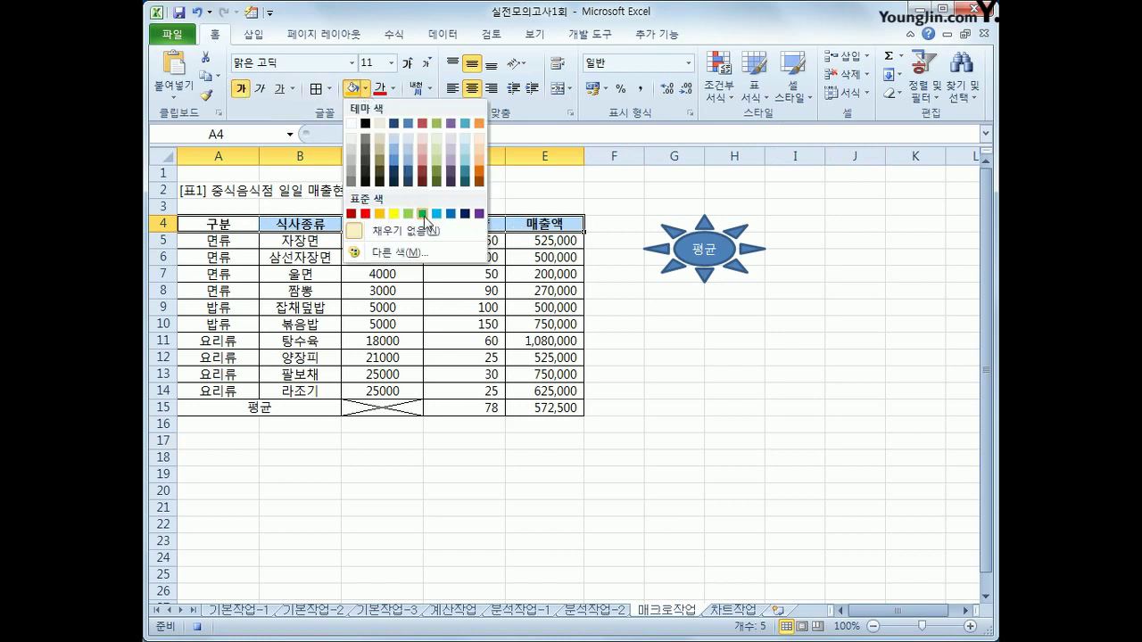
pyautogui.click(451, 213)
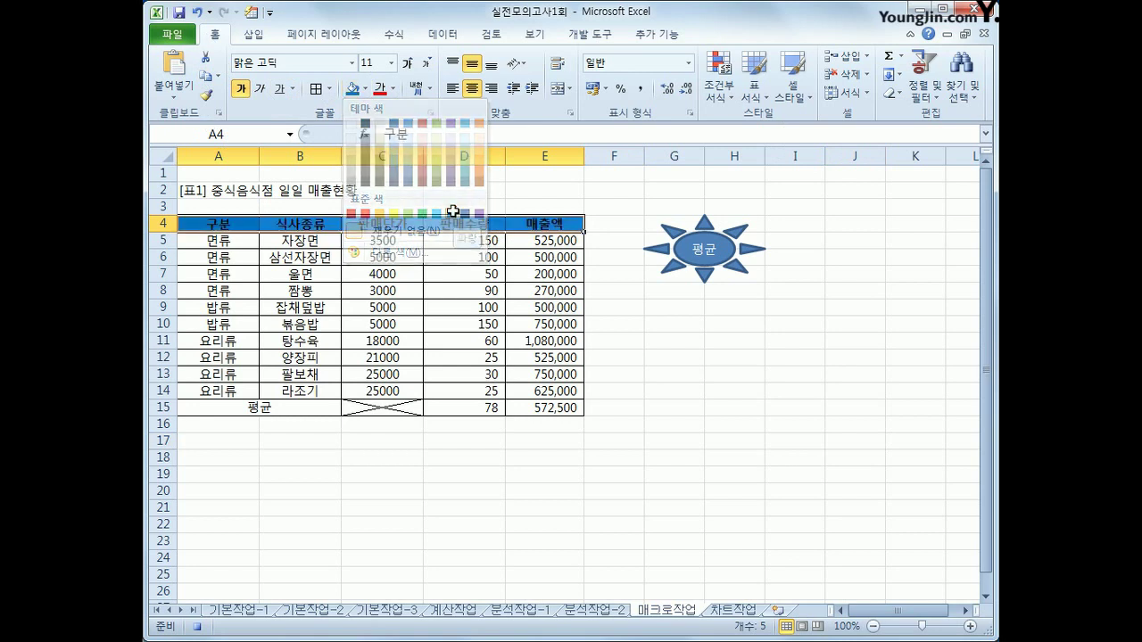
# Set the font color of the header cells A4:E4 to white and stop recording the macro
pyautogui.click(394, 88)
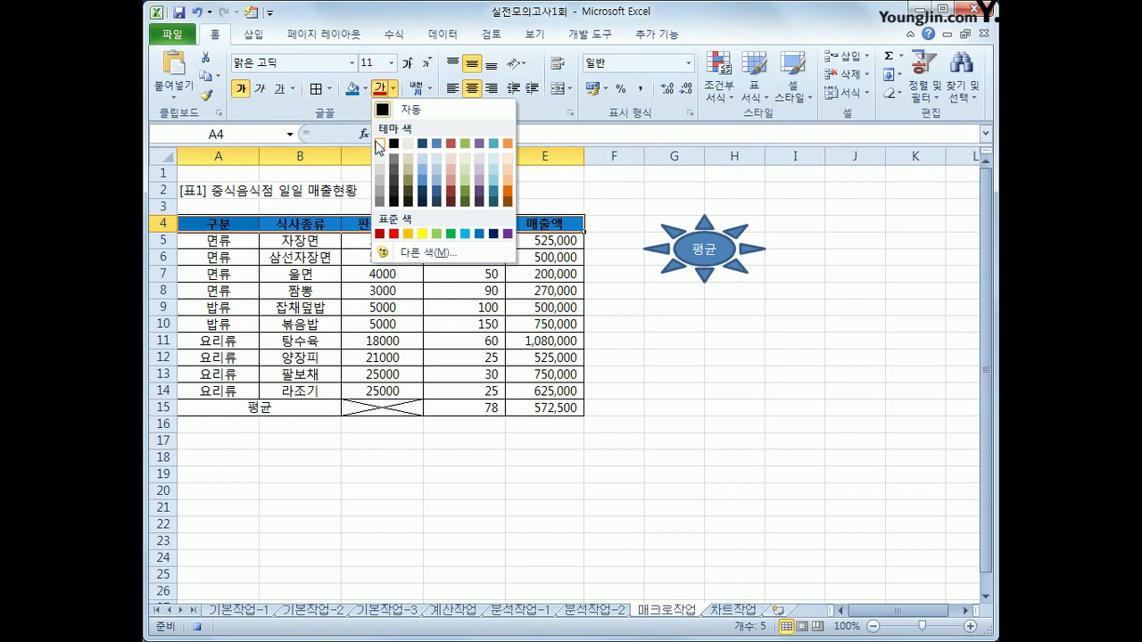
pyautogui.click(378, 145)
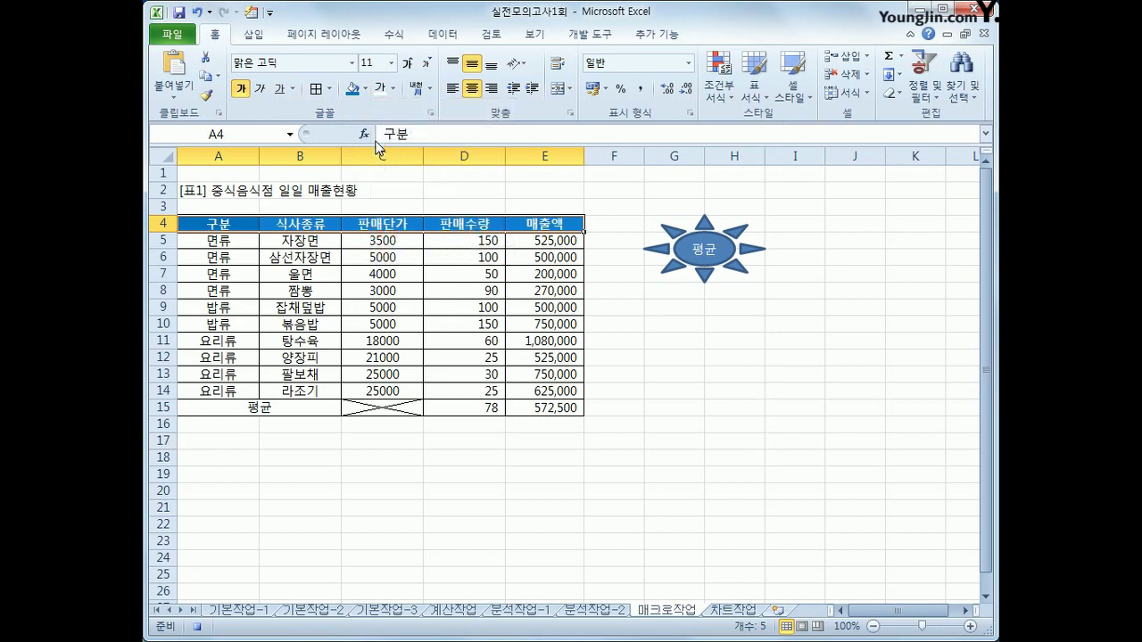
pyautogui.click(560, 227)
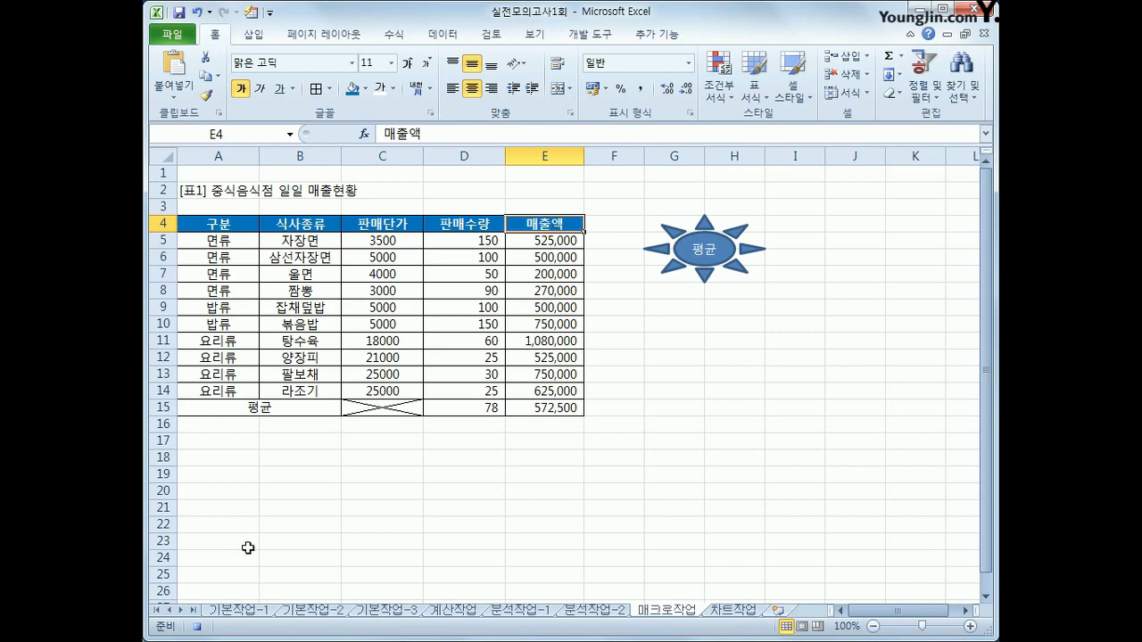
pyautogui.click(197, 627)
# Draw a heart shape over cells G9:H12, about 2.09 cm high and 3.81 cm wide, and label it 서식
pyautogui.click(253, 34)
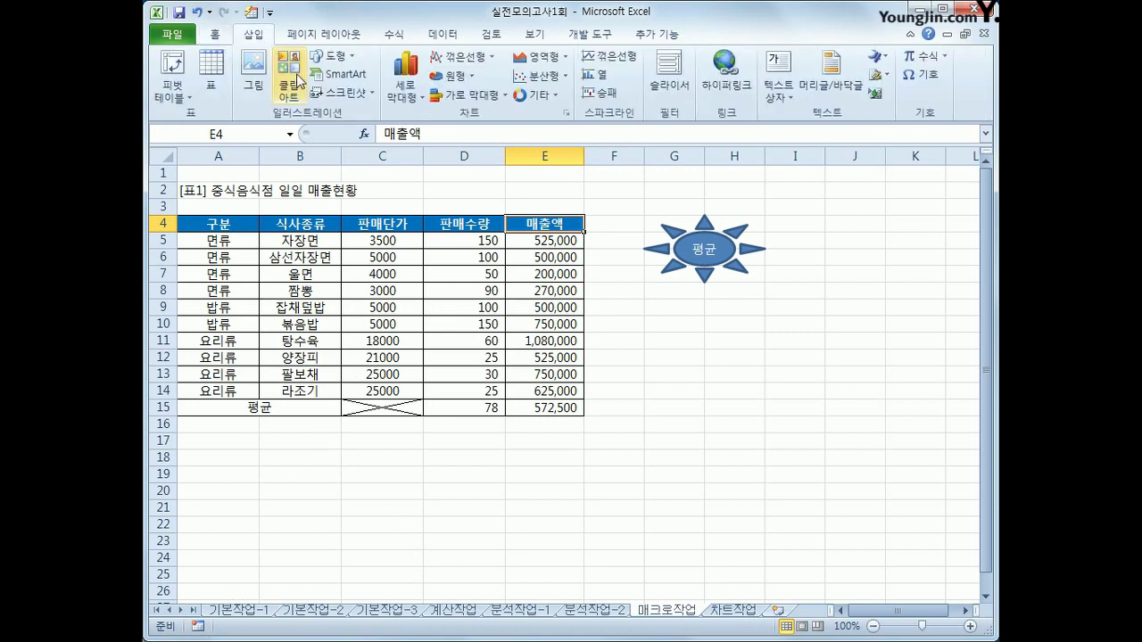
pyautogui.click(332, 57)
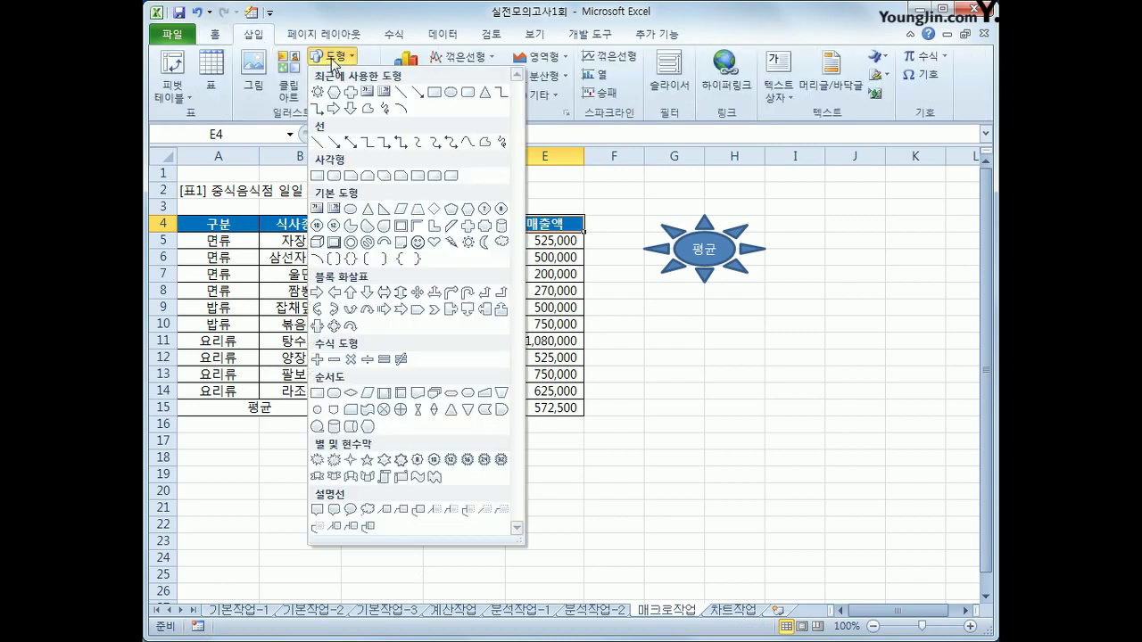
pyautogui.click(435, 242)
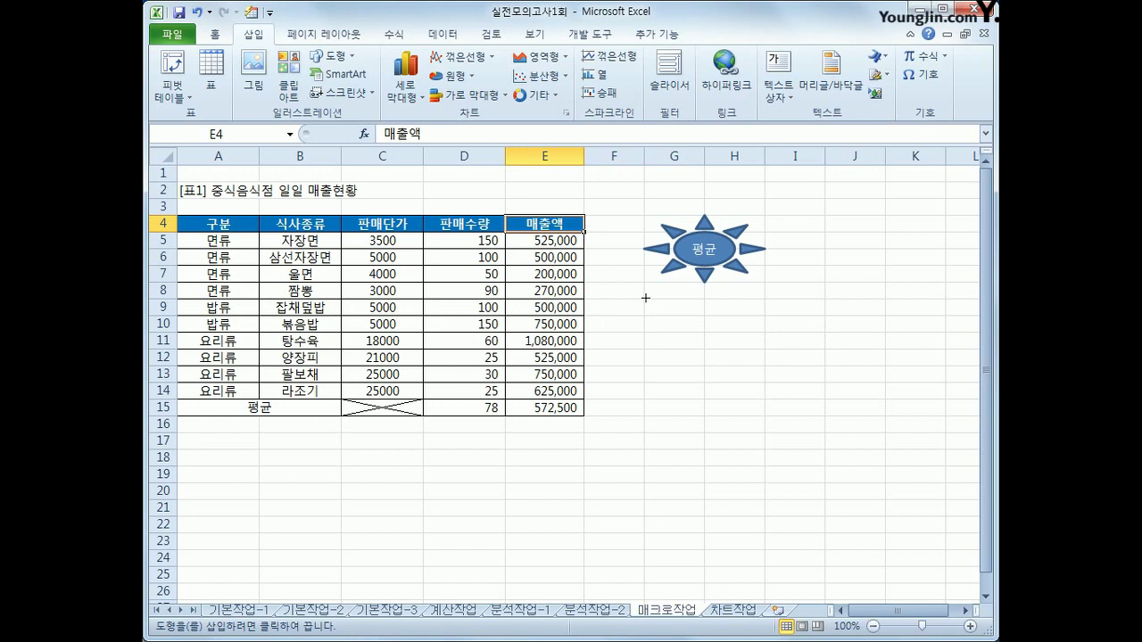
pyautogui.moveTo(644, 300)
pyautogui.mouseDown()
pyautogui.moveTo(741, 315)
pyautogui.moveTo(741, 368)
pyautogui.mouseUp()
pyautogui.moveTo(799, 312); pyautogui.dragTo(783, 366)
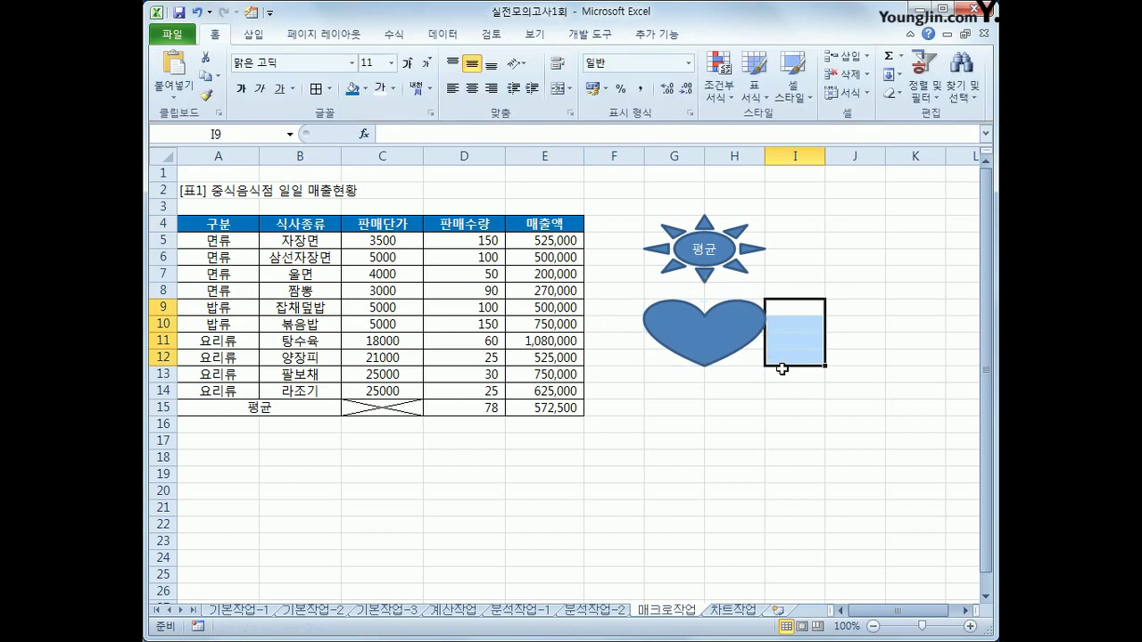
pyautogui.click(723, 349)
pyautogui.write('서시')
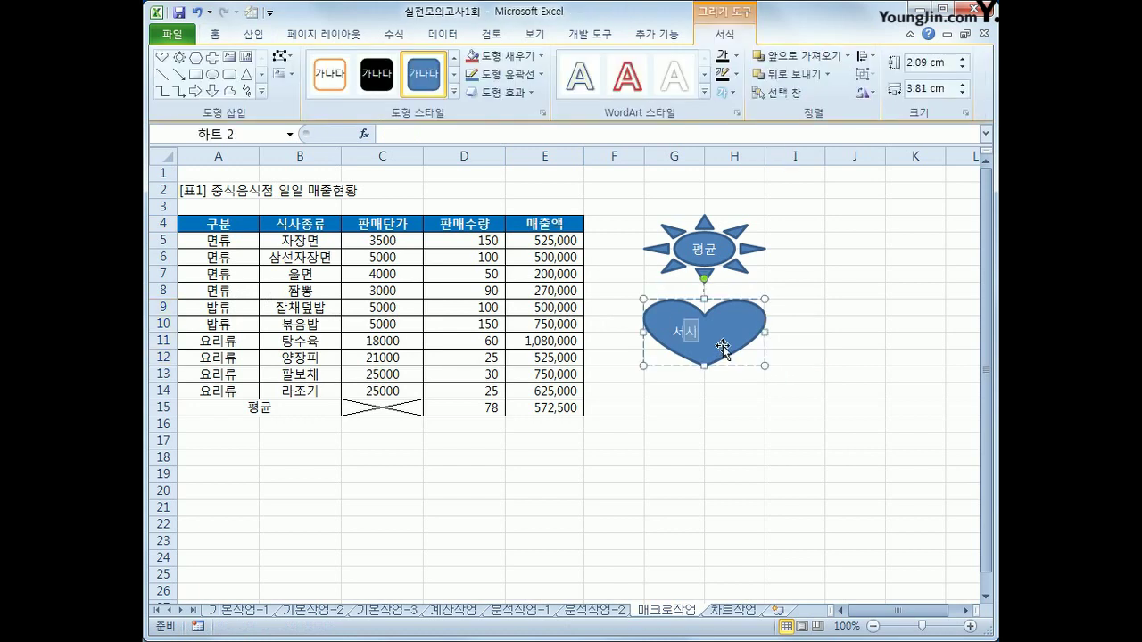
# Assign the 서식지정 macro to the 서식 heart shape
pyautogui.rightClick(725, 349)
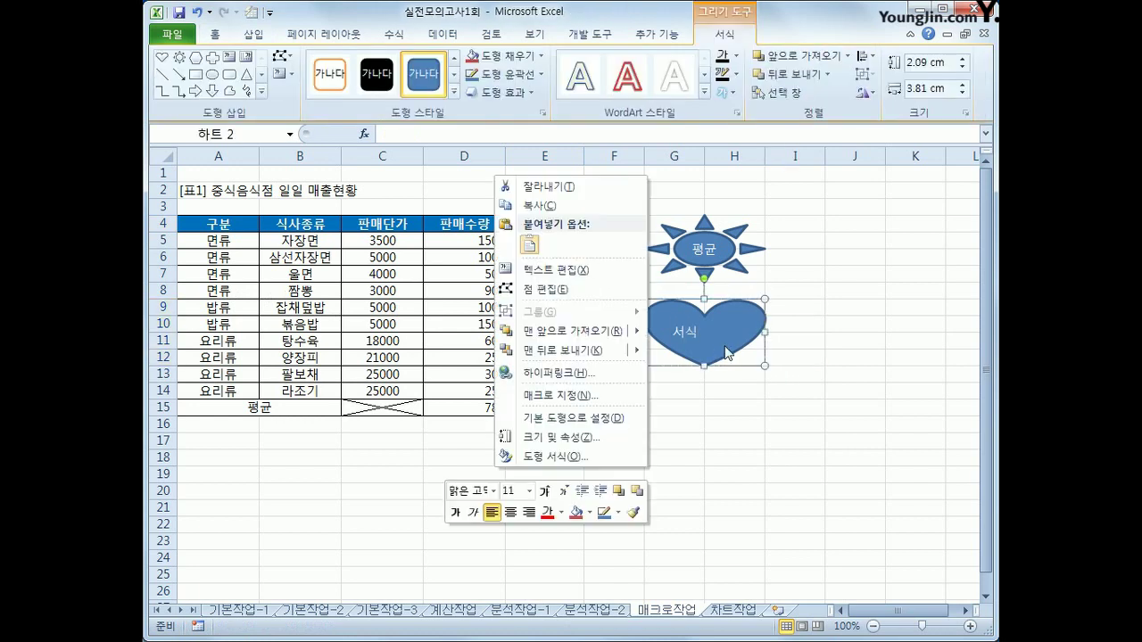
pyautogui.click(604, 403)
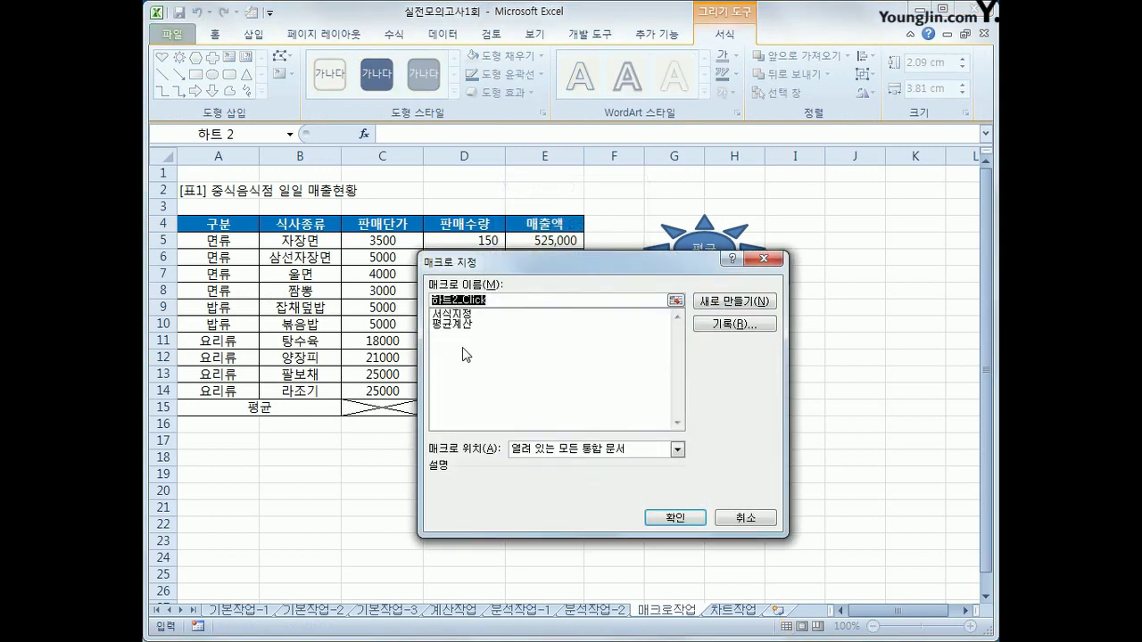
pyautogui.click(482, 315)
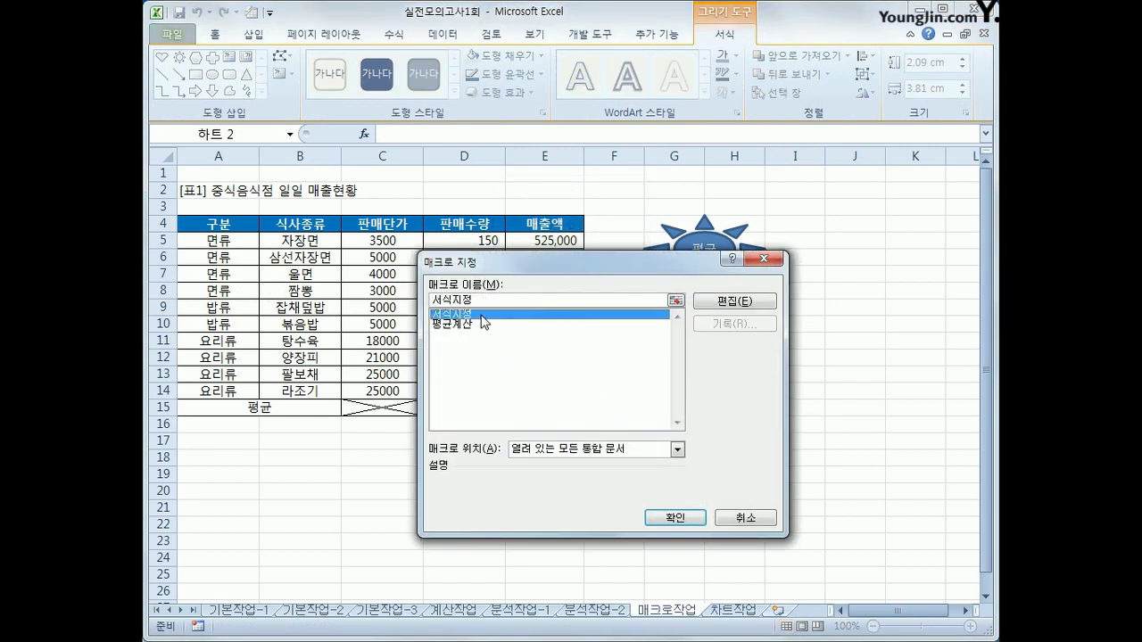
pyautogui.click(661, 519)
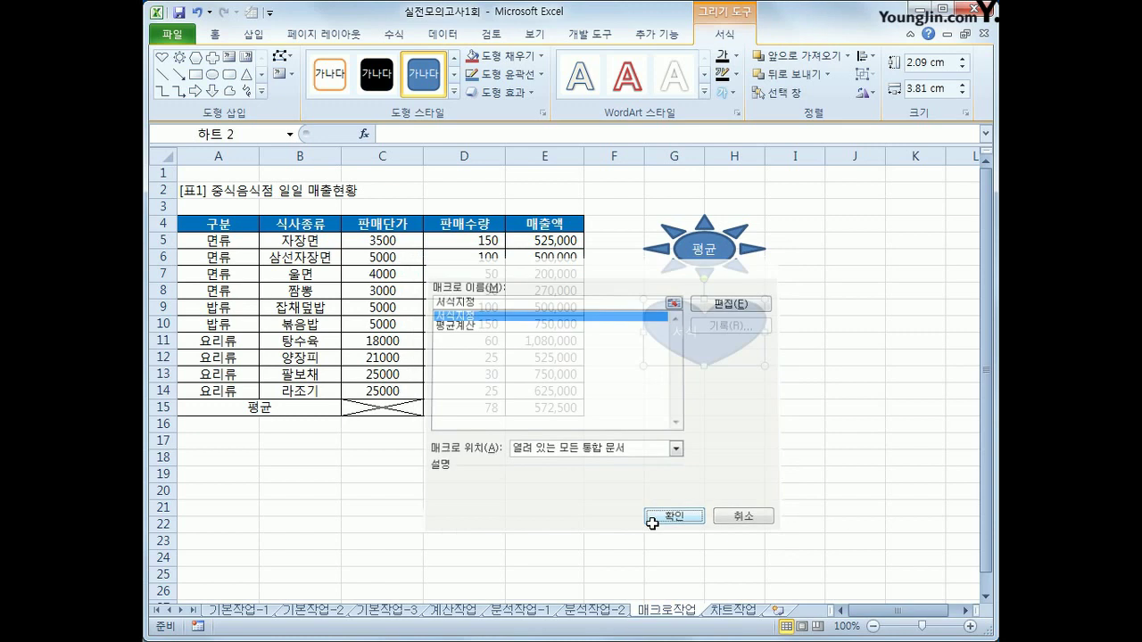
# Center the text of the 서식 heart shape vertically and horizontally, and deselect the shape
pyautogui.click(216, 34)
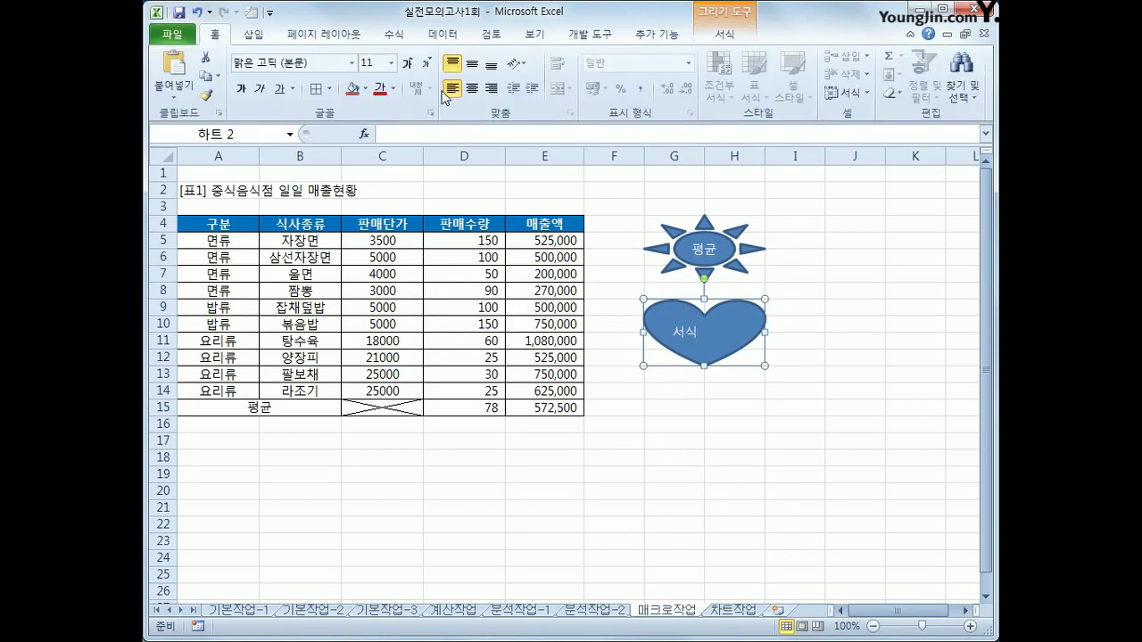
pyautogui.click(472, 64)
pyautogui.click(472, 88)
pyautogui.click(858, 475)
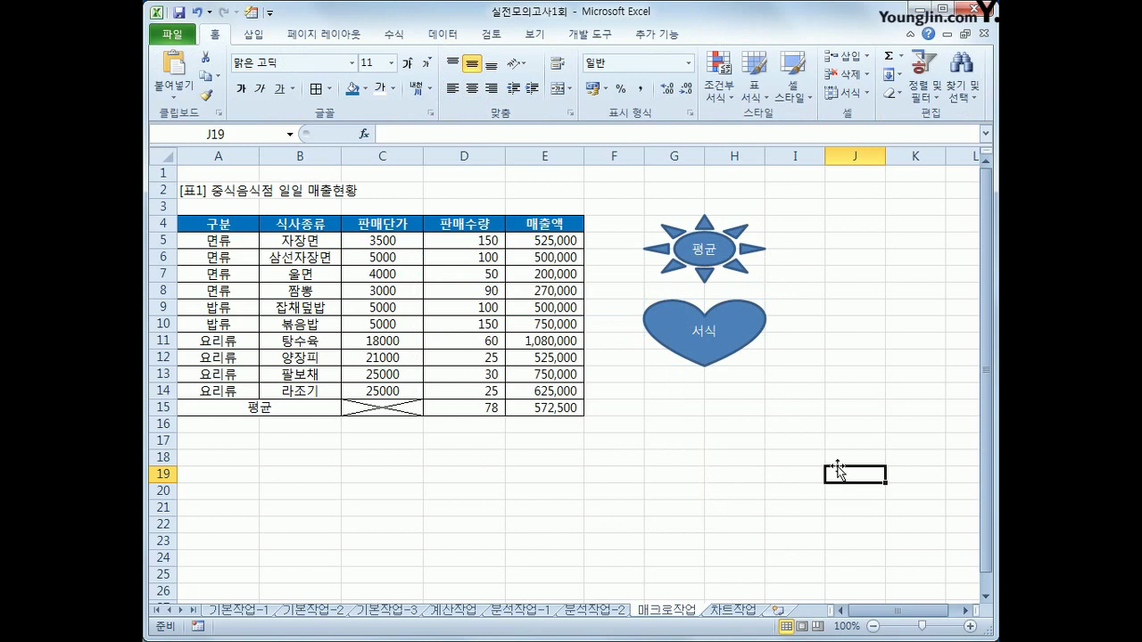
# On the 차트작업 sheet, insert a 2-D clustered column chart from the ranges A3:A12 and D3:F12
pyautogui.click(741, 612)
pyautogui.click(790, 429)
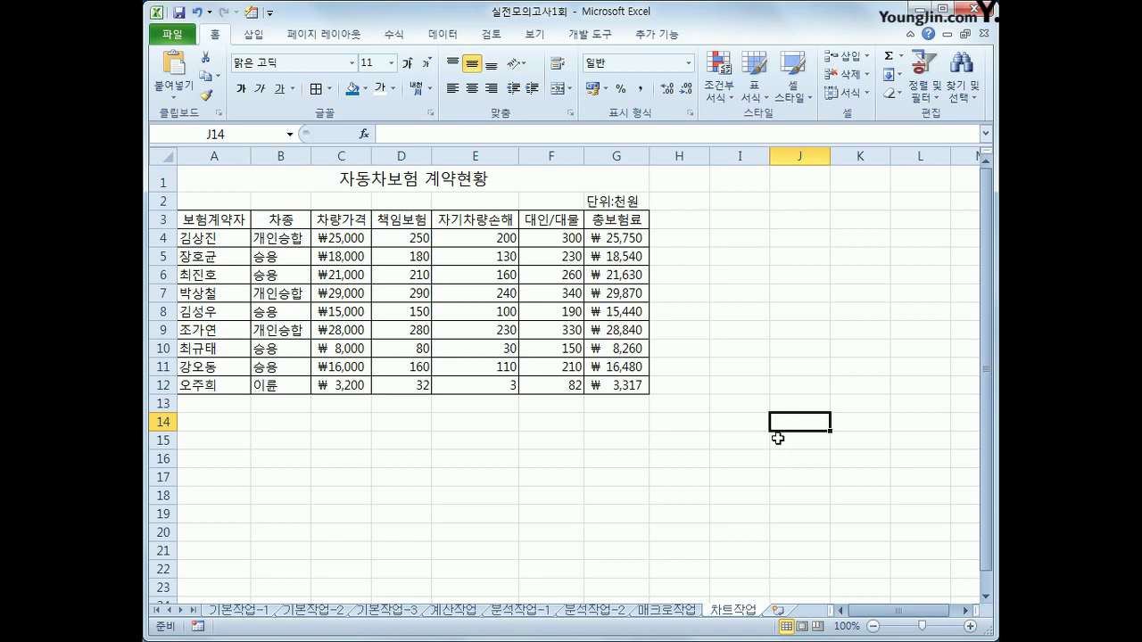
pyautogui.moveTo(213, 219); pyautogui.dragTo(211, 386)
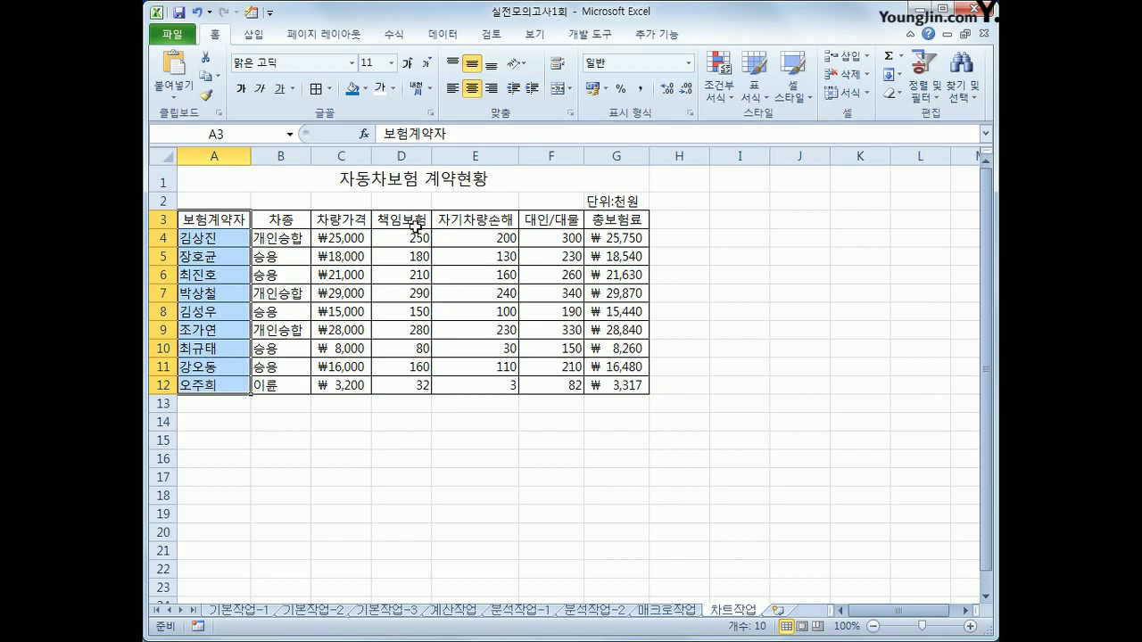
pyautogui.keyDown('ctrl'); pyautogui.moveTo(416, 219); pyautogui.dragTo(543, 380); pyautogui.keyUp('ctrl')
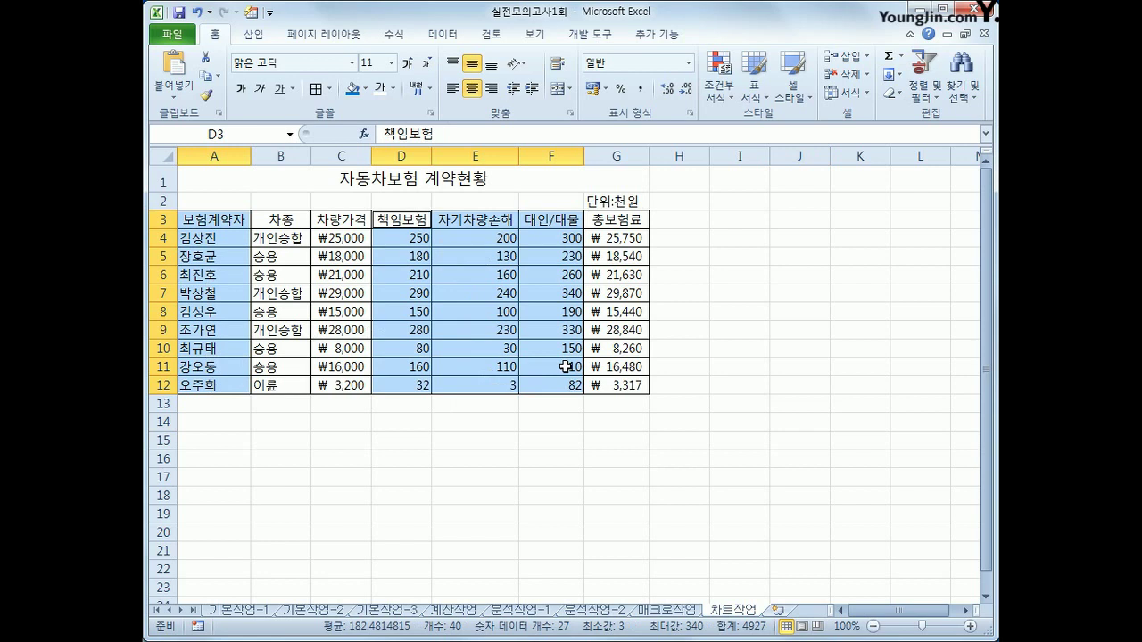
pyautogui.click(270, 37)
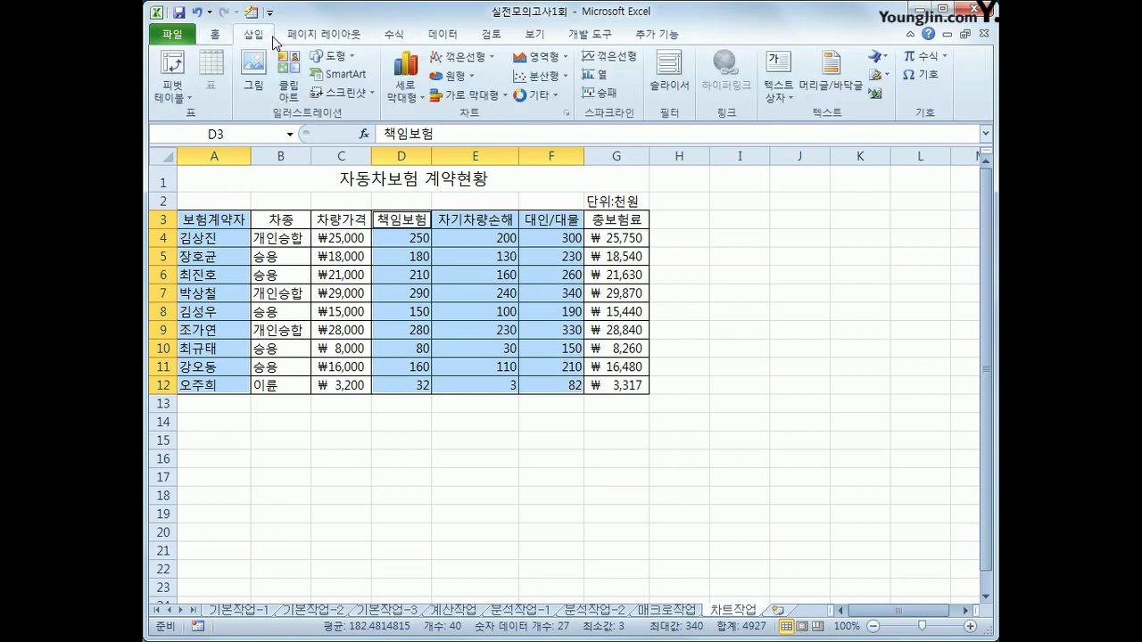
pyautogui.click(409, 101)
pyautogui.click(409, 145)
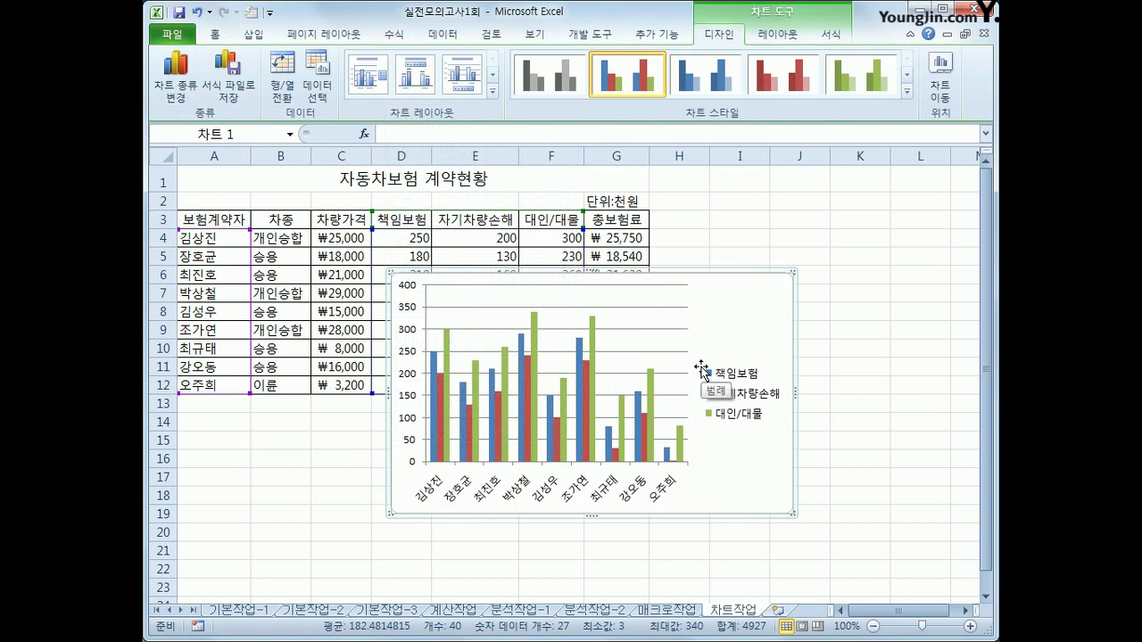
# Position the chart below the table and resize it to cover cells A14:G30
pyautogui.moveTo(763, 318); pyautogui.dragTo(471, 447)
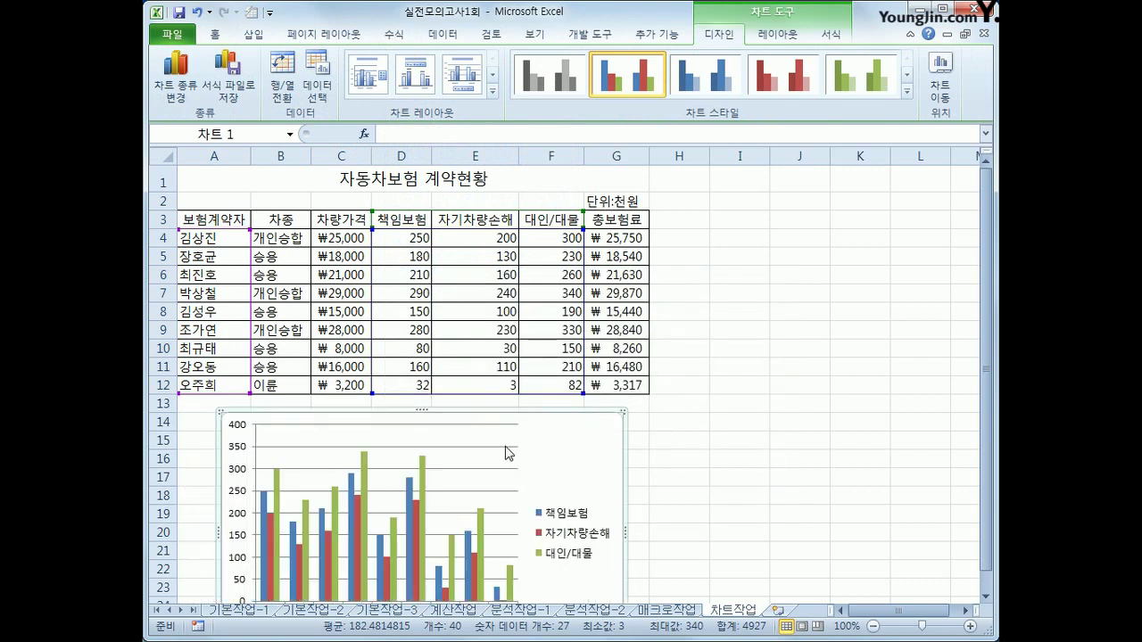
pyautogui.moveTo(566, 451); pyautogui.dragTo(520, 448)
pyautogui.scroll(-4, 520, 449)
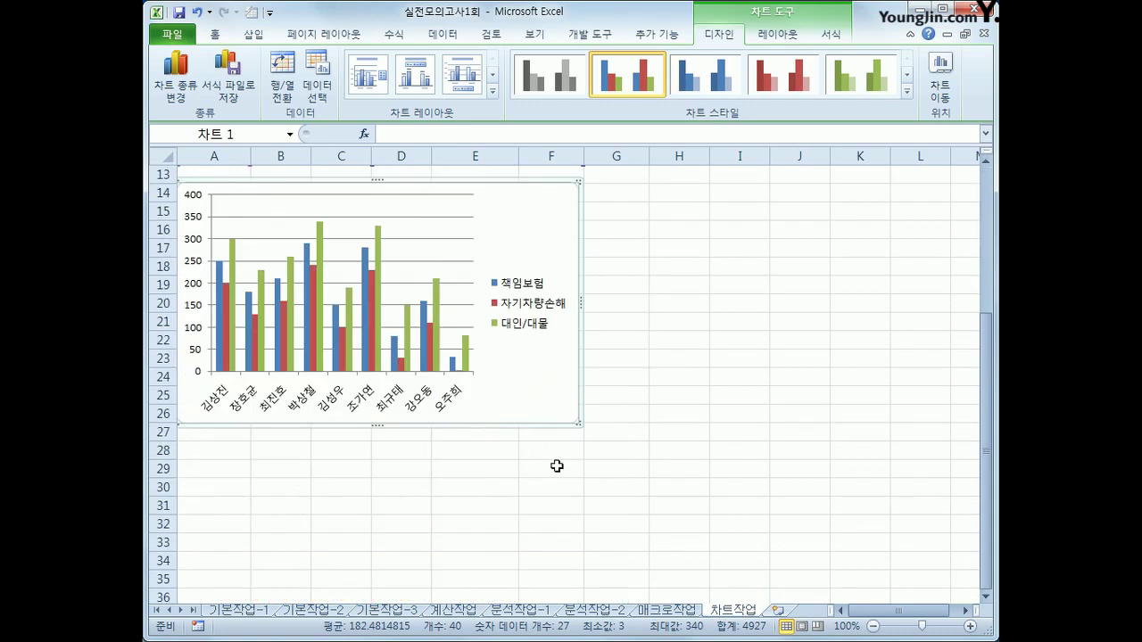
pyautogui.moveTo(576, 423); pyautogui.dragTo(644, 496)
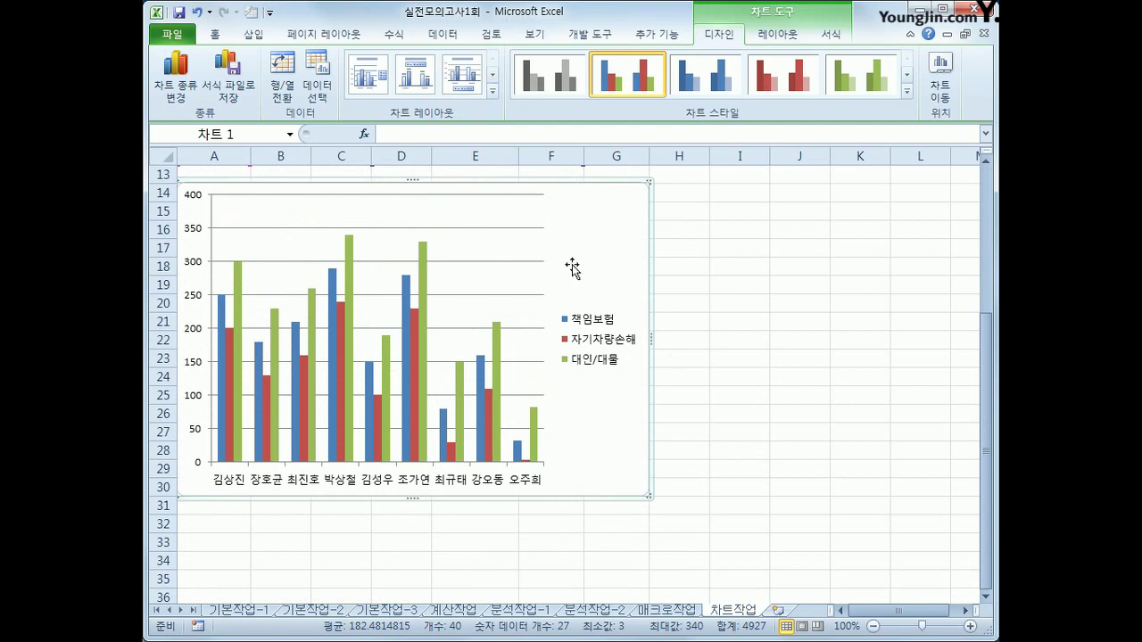
# Change the chart type to stacked column
pyautogui.scroll(3, 574, 264)
pyautogui.rightClick(486, 485)
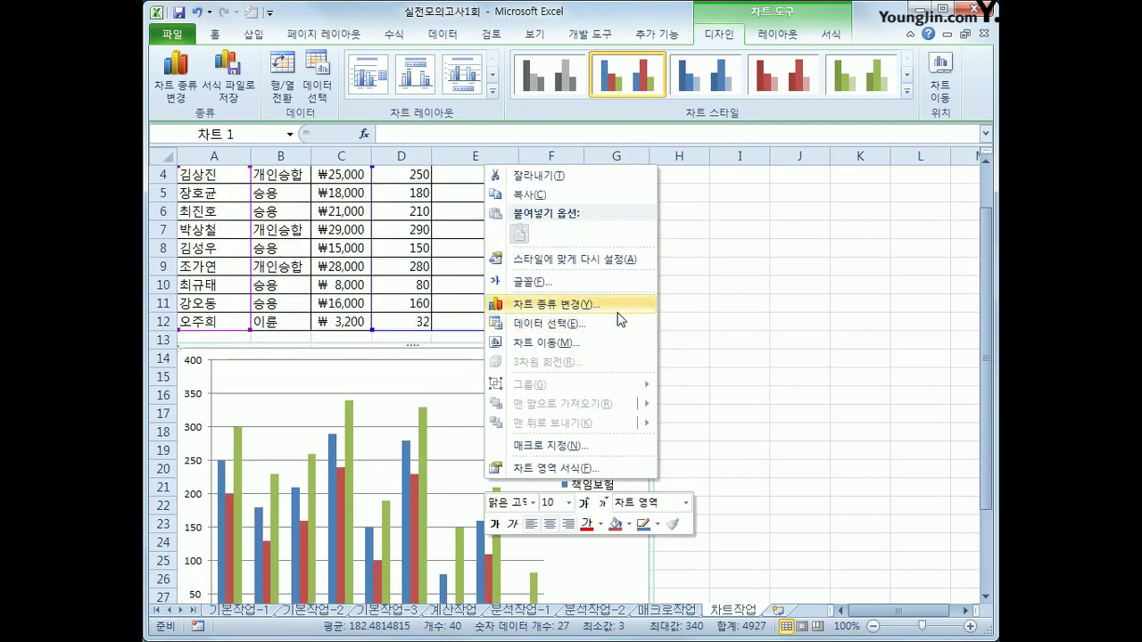
pyautogui.click(572, 304)
pyautogui.click(539, 214)
pyautogui.click(696, 448)
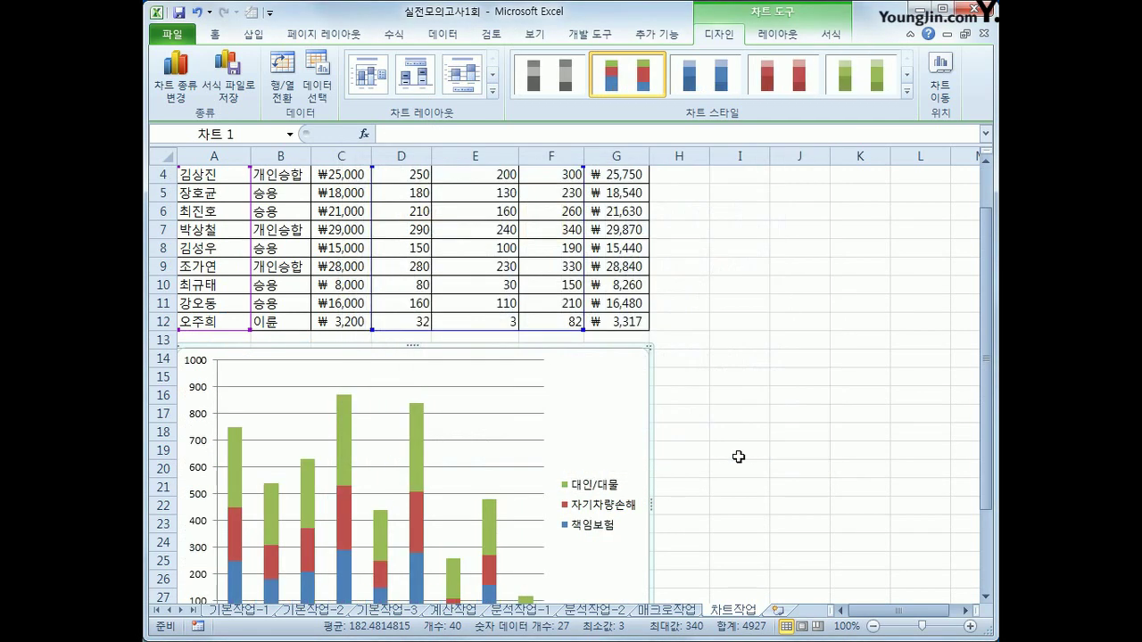
pyautogui.scroll(-2, 735, 456)
pyautogui.scroll(3, 735, 455)
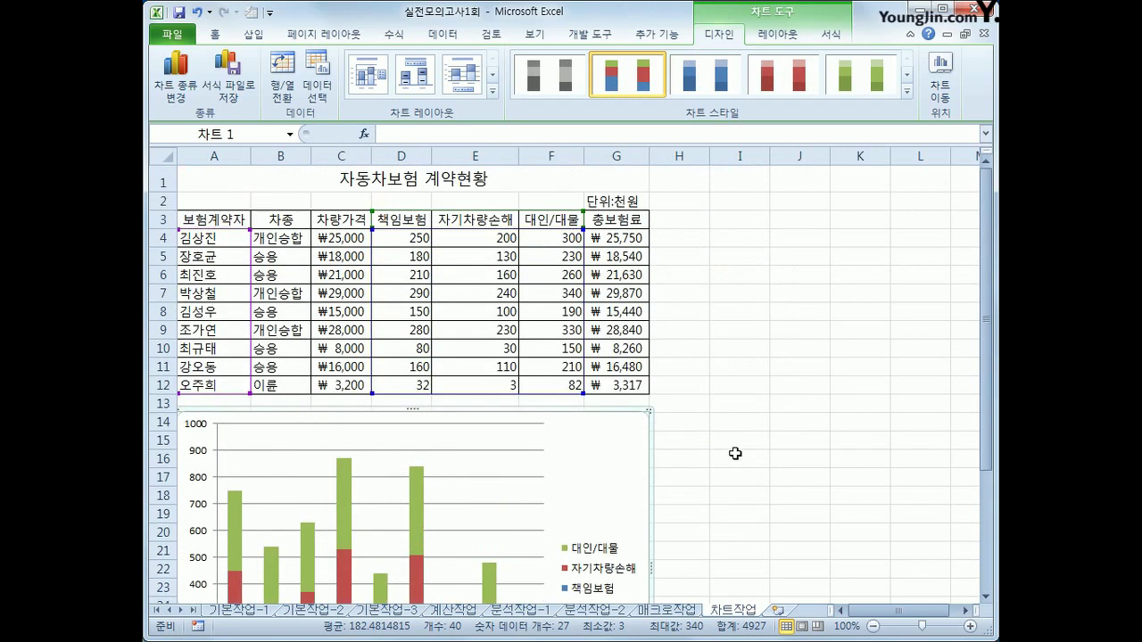
pyautogui.scroll(-1, 734, 455)
pyautogui.scroll(1, 734, 453)
# Add a title above the chart reading 자동차보험 계약현황
pyautogui.scroll(-2, 734, 453)
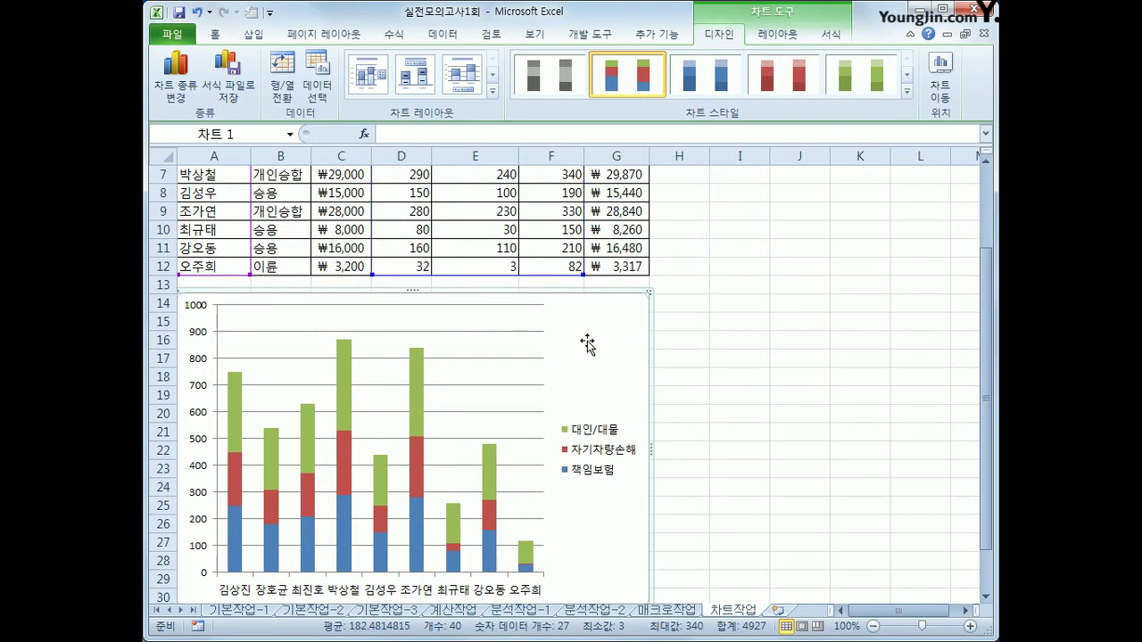
pyautogui.click(777, 34)
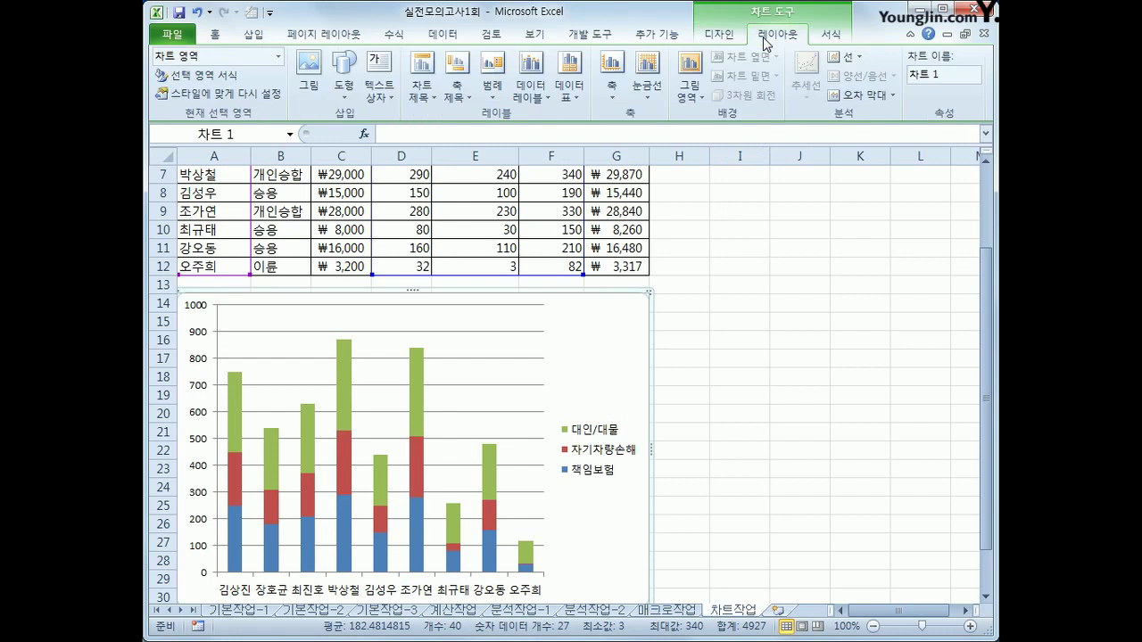
pyautogui.click(424, 105)
pyautogui.click(643, 212)
pyautogui.moveTo(371, 319); pyautogui.dragTo(454, 322)
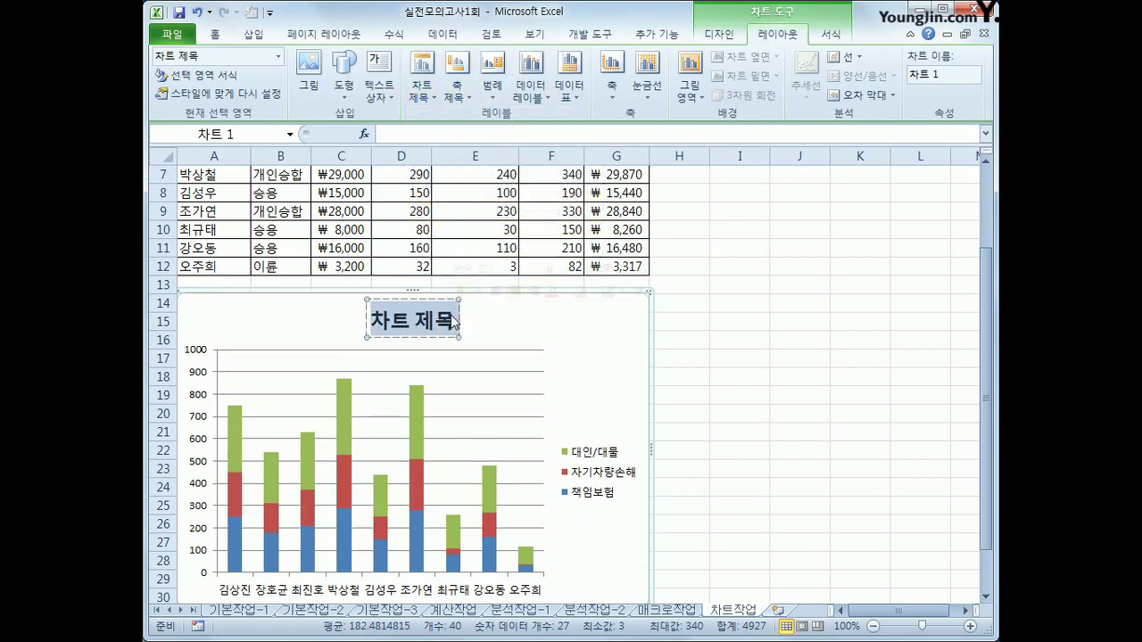
pyautogui.write('자동차보험 계')
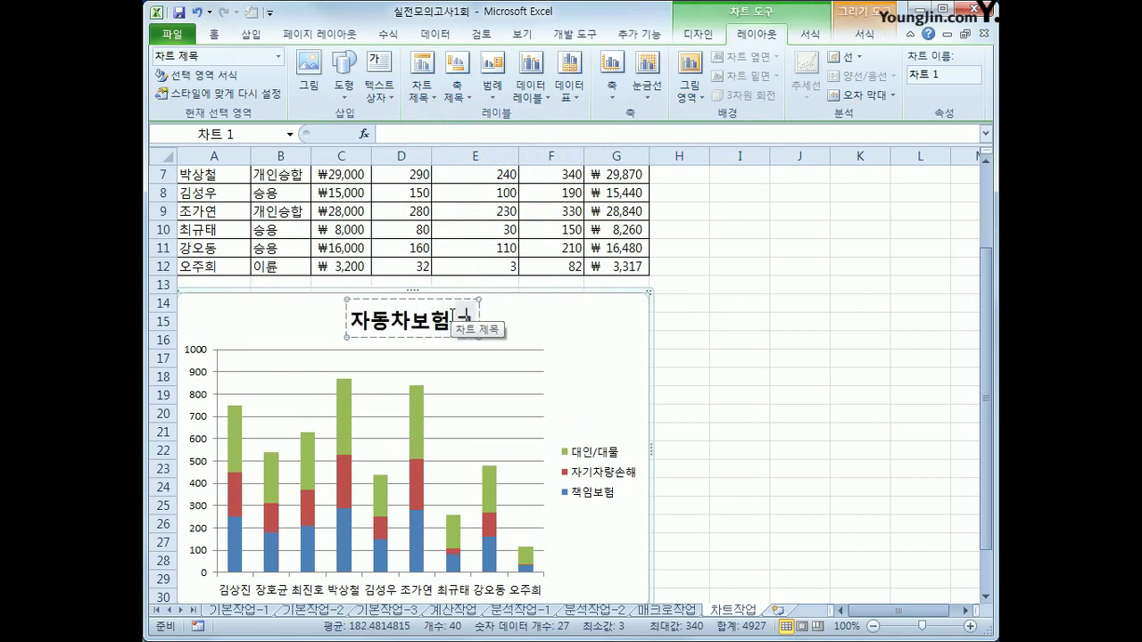
pyautogui.write('약현황')
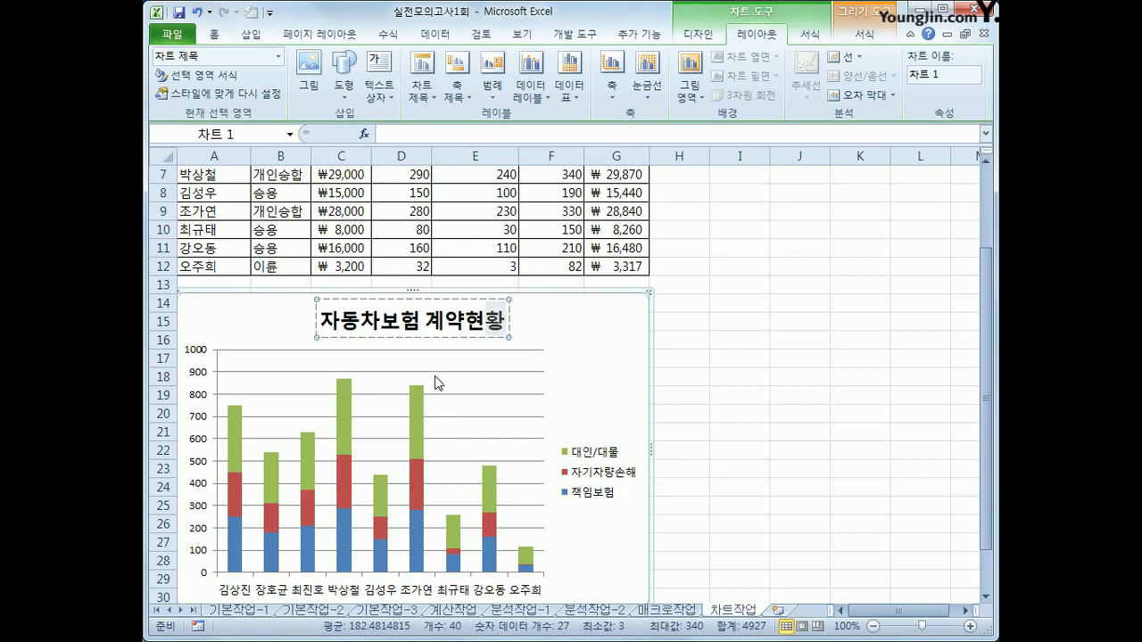
# Format the chart title with the font 궁서체 at size 14
pyautogui.click(449, 337)
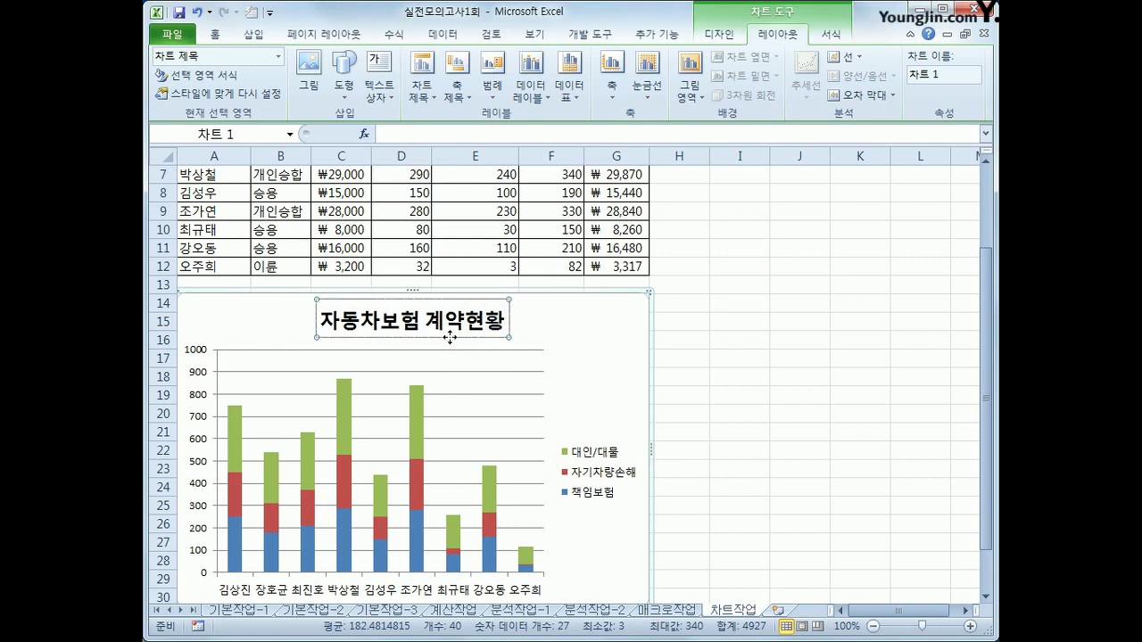
pyautogui.rightClick(450, 337)
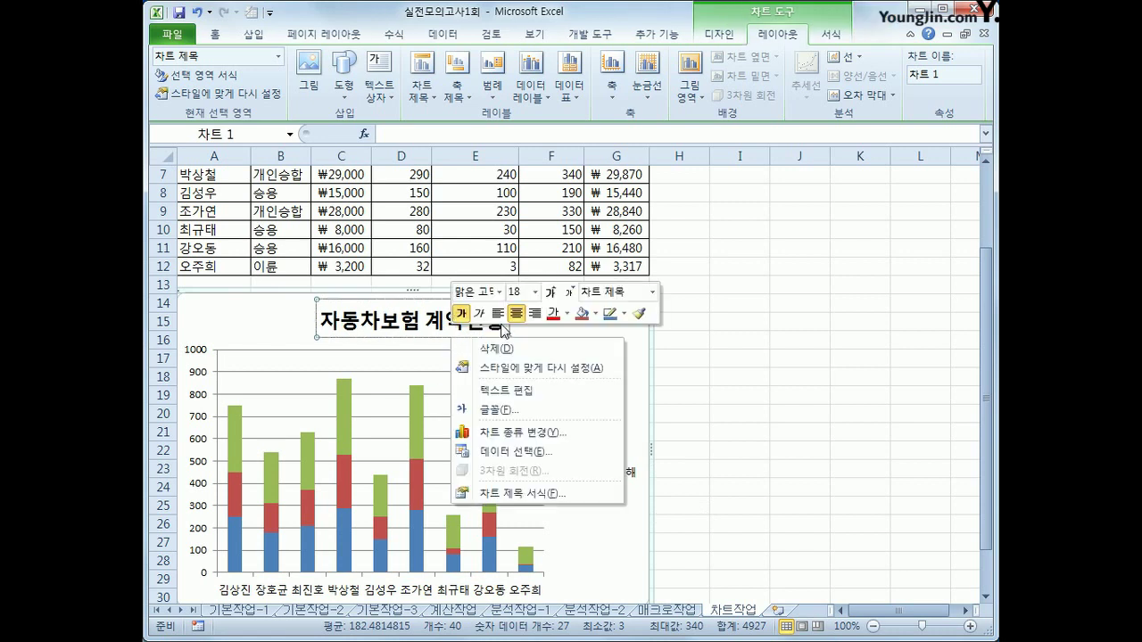
pyautogui.click(498, 291)
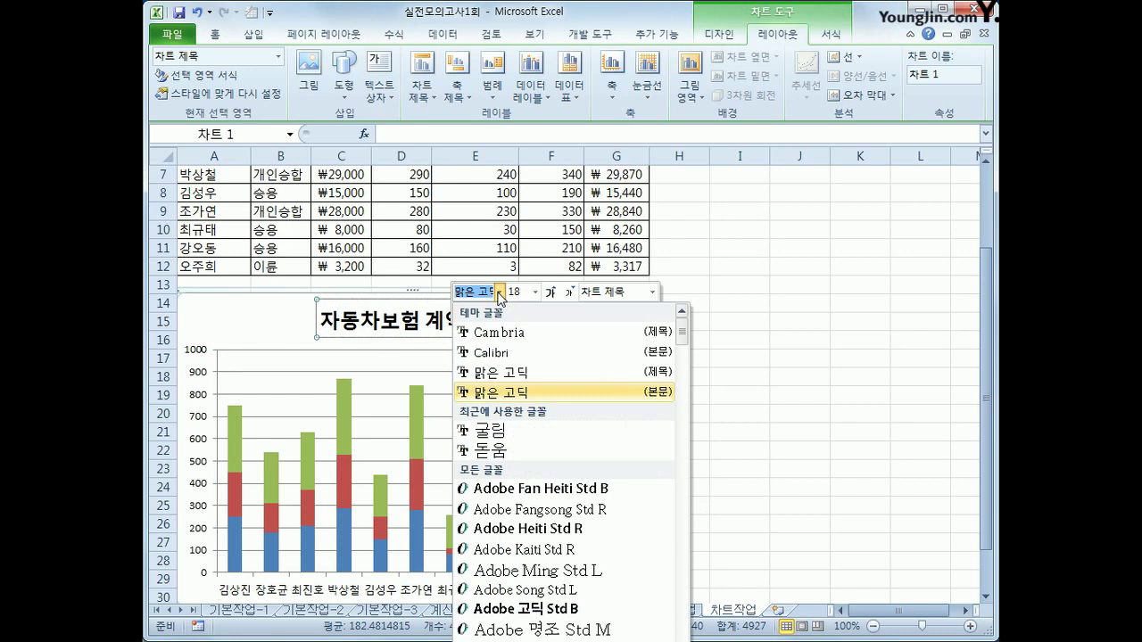
pyautogui.moveTo(681, 333); pyautogui.dragTo(682, 441)
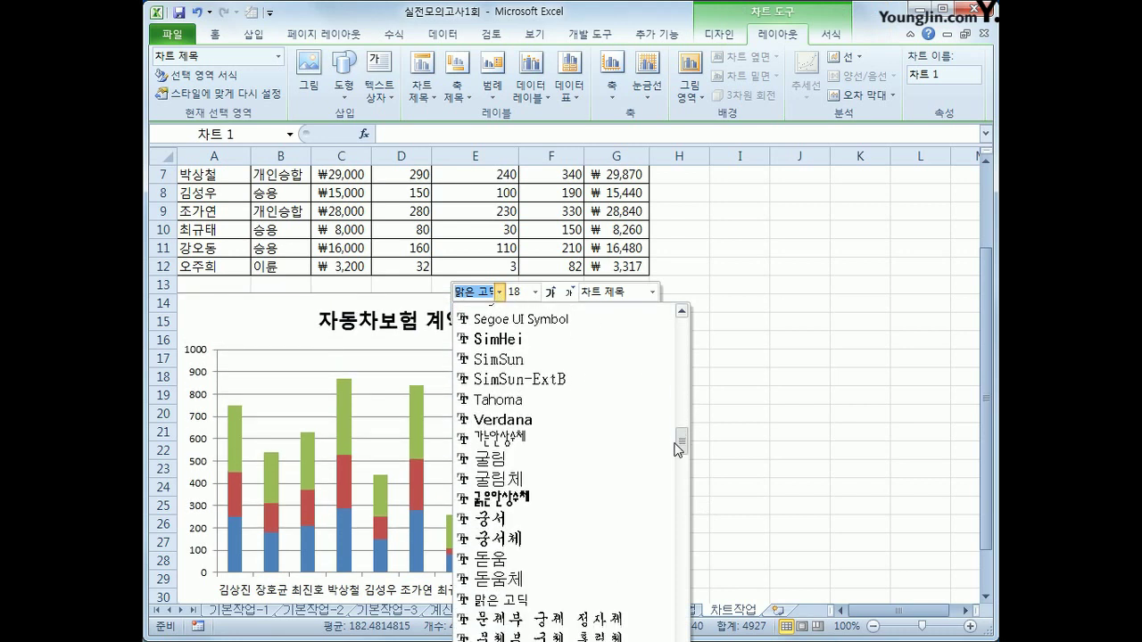
pyautogui.click(553, 541)
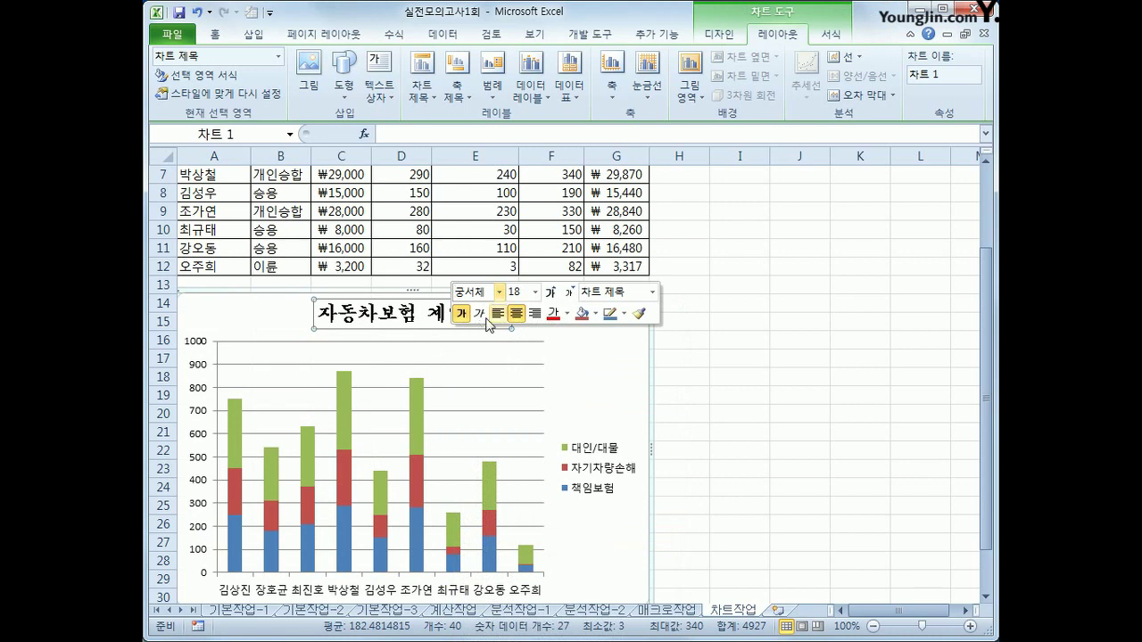
pyautogui.click(536, 297)
pyautogui.click(518, 416)
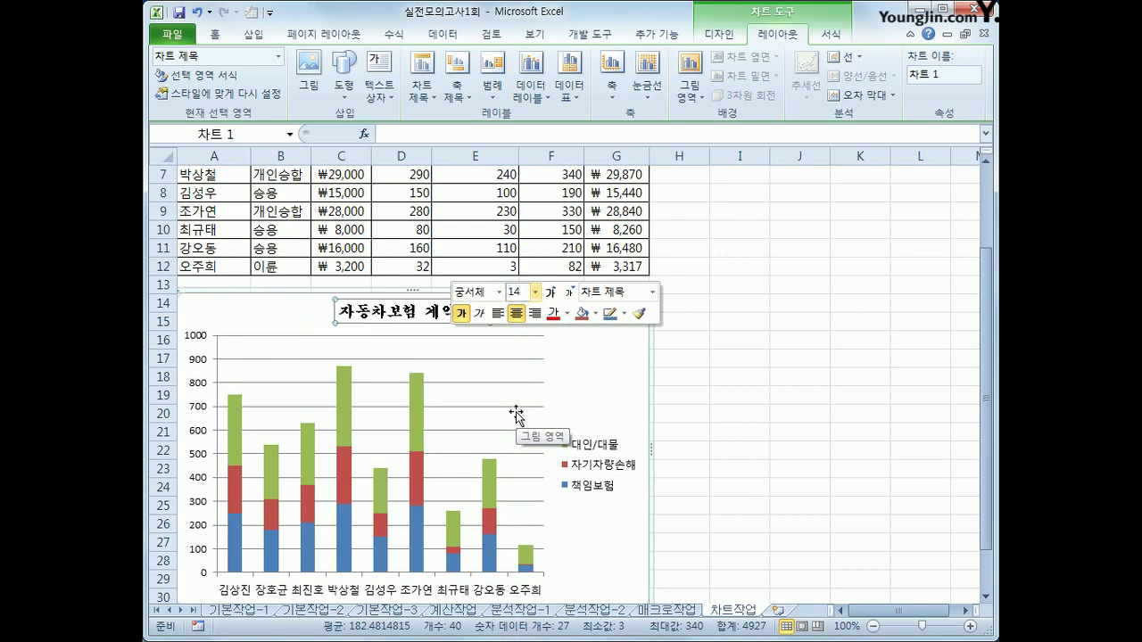
# Add a horizontally oriented title to the chart's vertical axis reading (단위:천원)
pyautogui.click(611, 383)
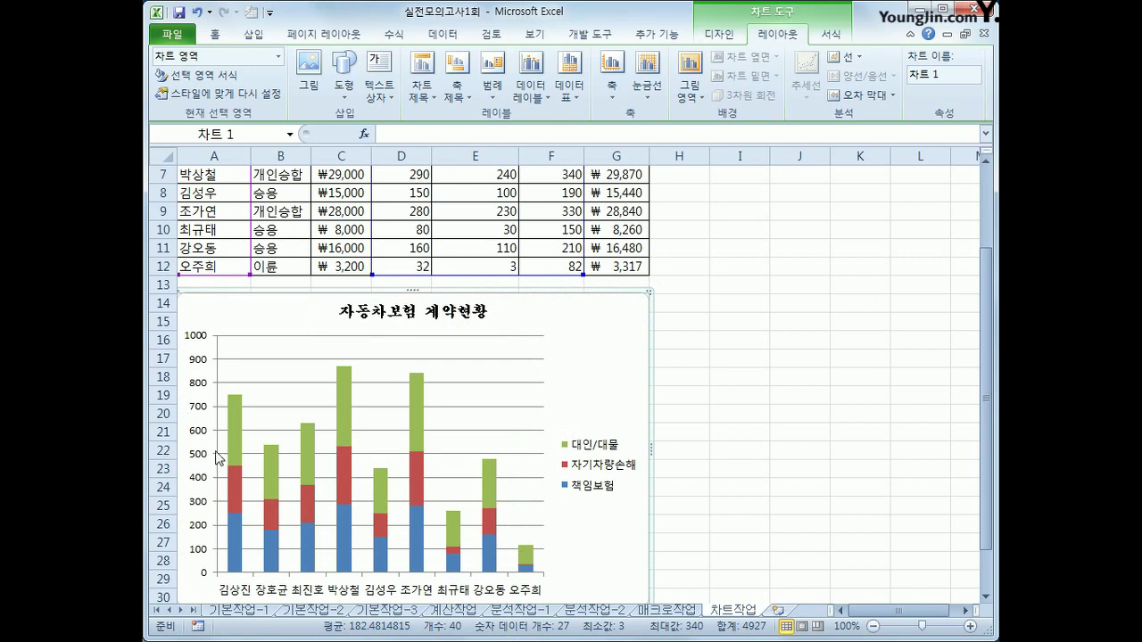
pyautogui.click(450, 88)
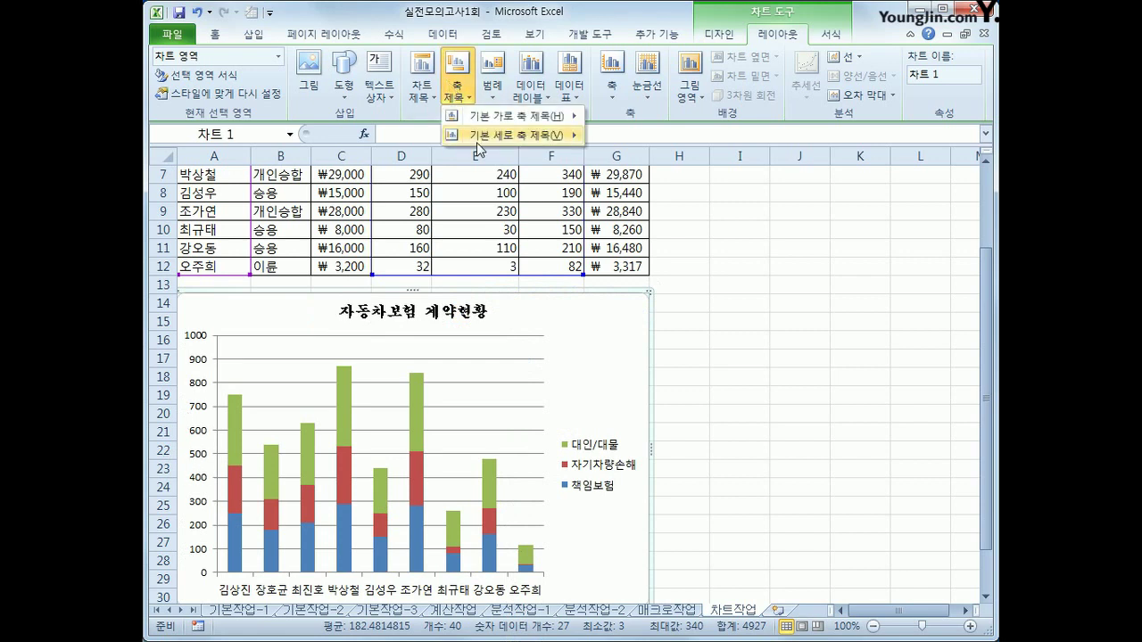
pyautogui.moveTo(476, 142)
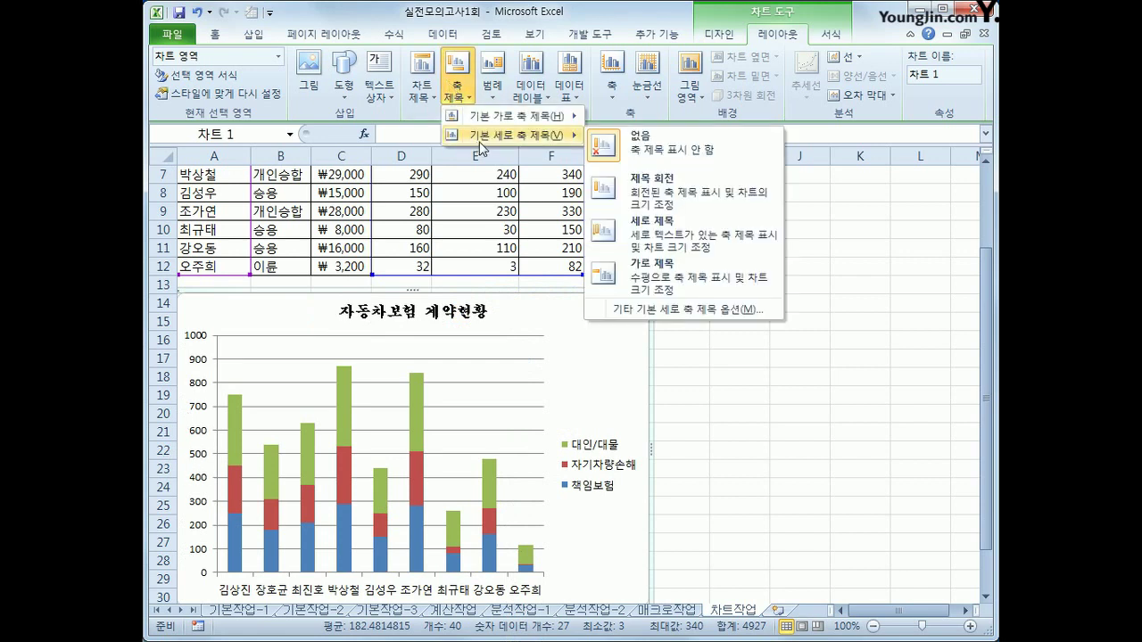
pyautogui.click(665, 276)
pyautogui.click(198, 448)
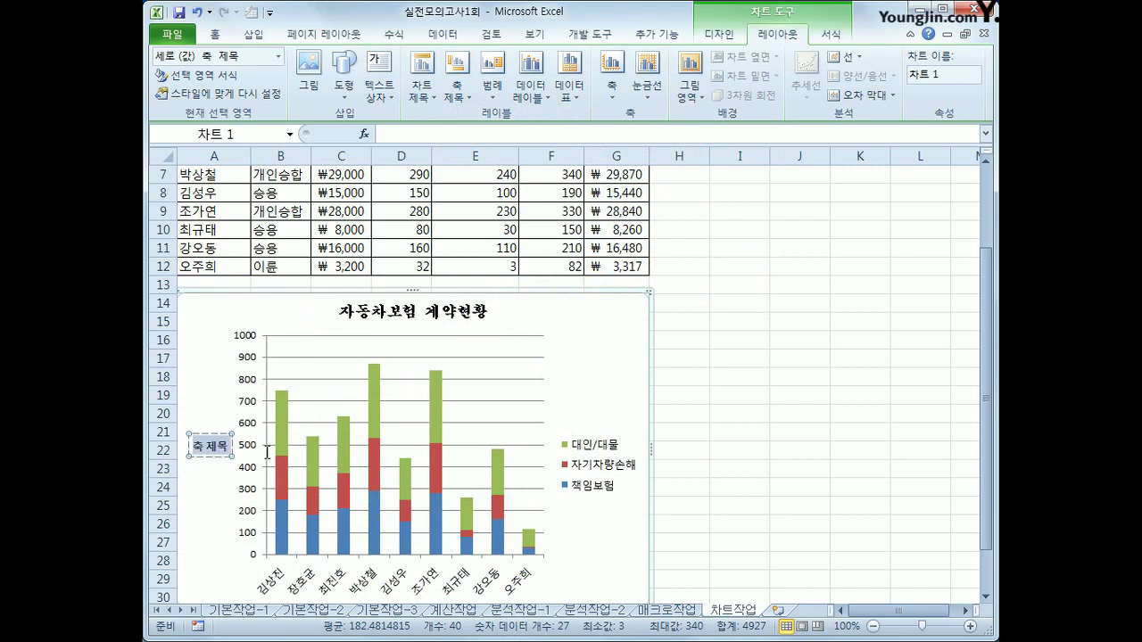
pyautogui.hotkey('ctrl', 'a')
pyautogui.press('Delete')
pyautogui.write('(단위')
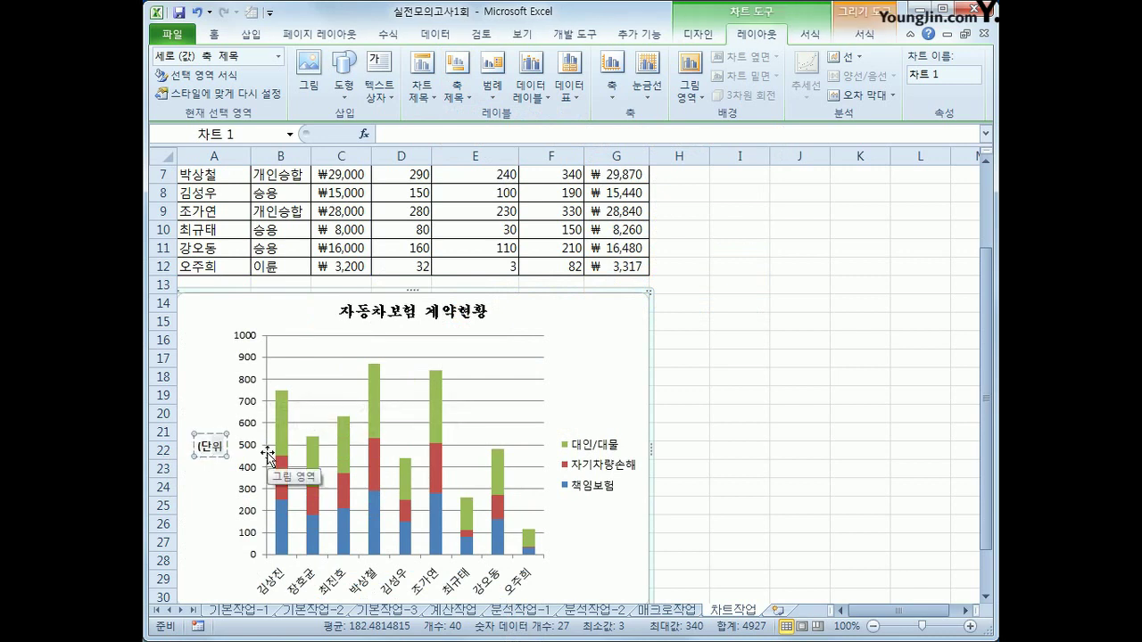
pyautogui.write(':천원)')
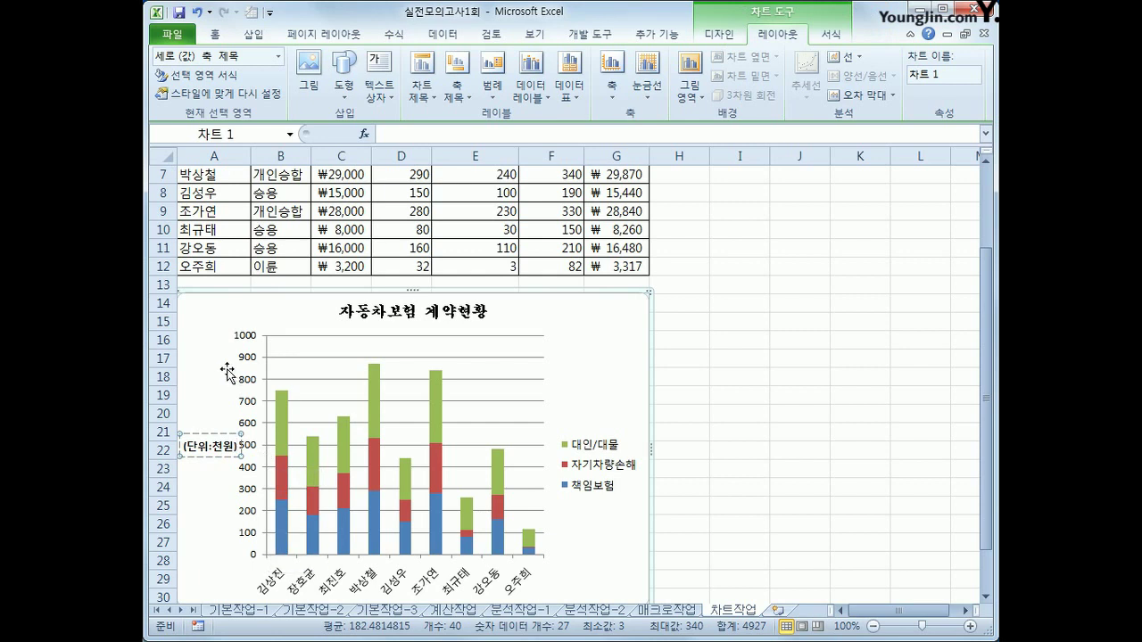
# Set the vertical value axis to a fixed major unit of 200
pyautogui.click(256, 555)
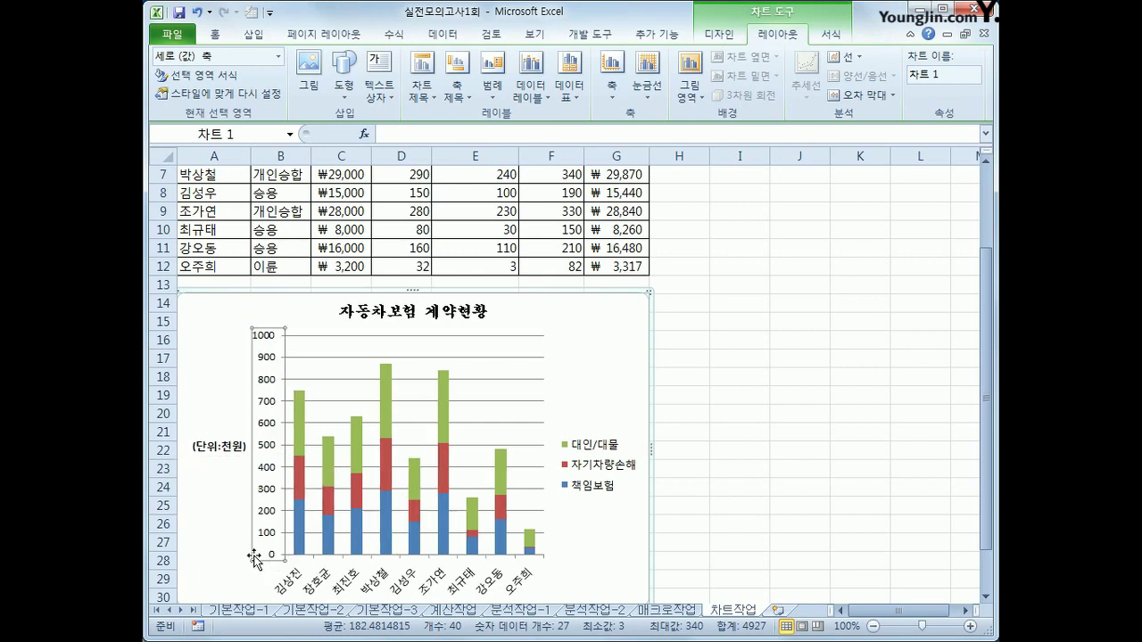
pyautogui.rightClick(274, 428)
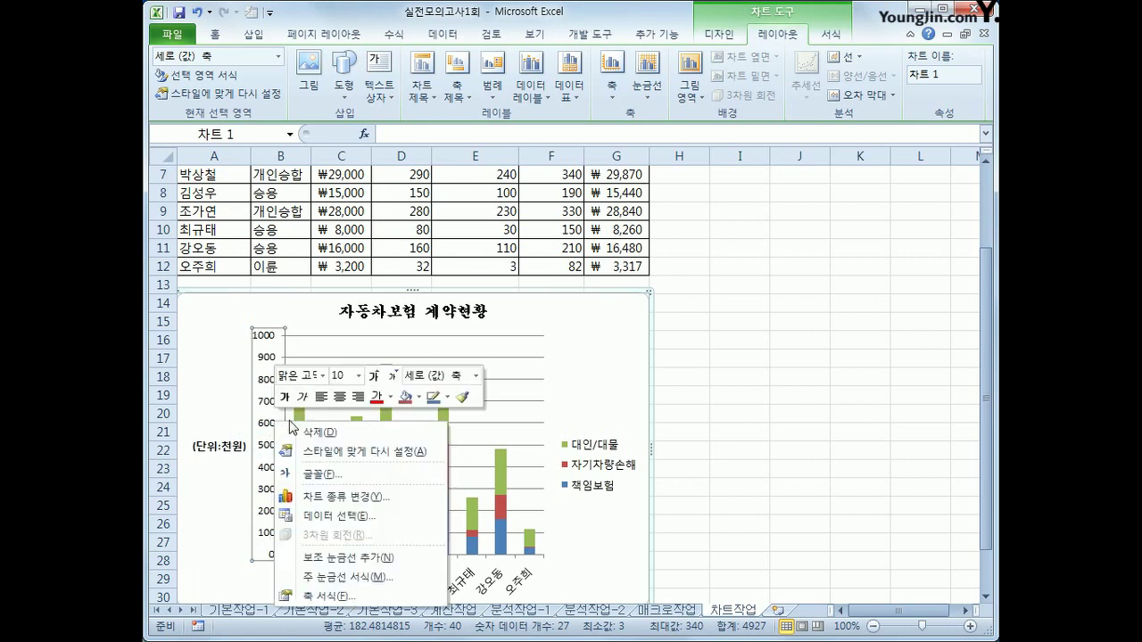
pyautogui.click(339, 604)
pyautogui.click(639, 198)
pyautogui.write('200')
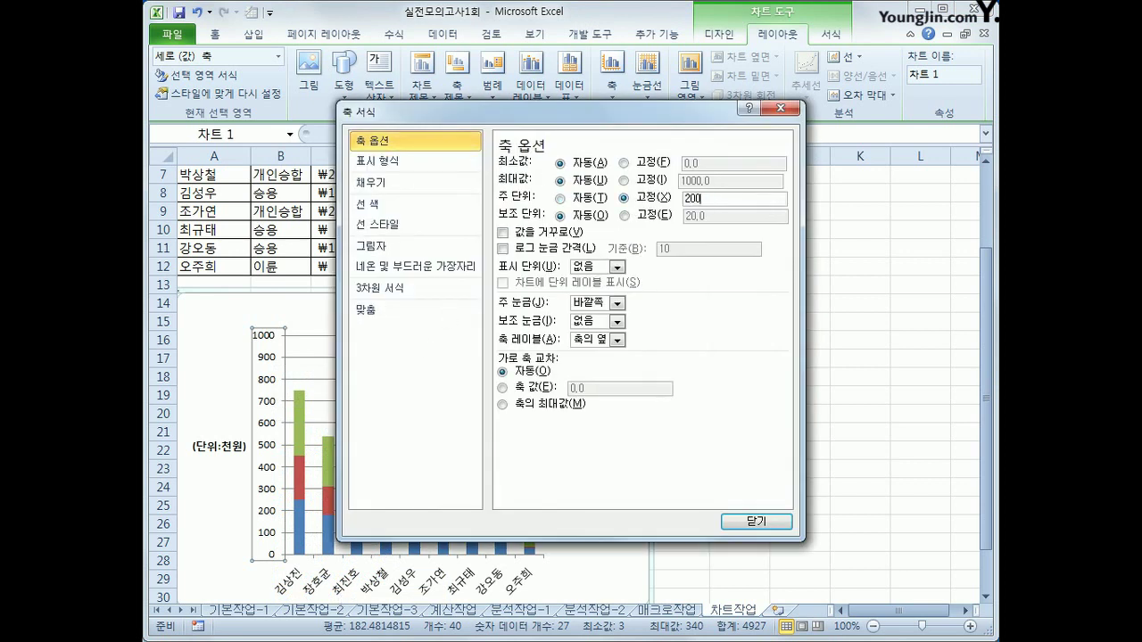
pyautogui.click(730, 527)
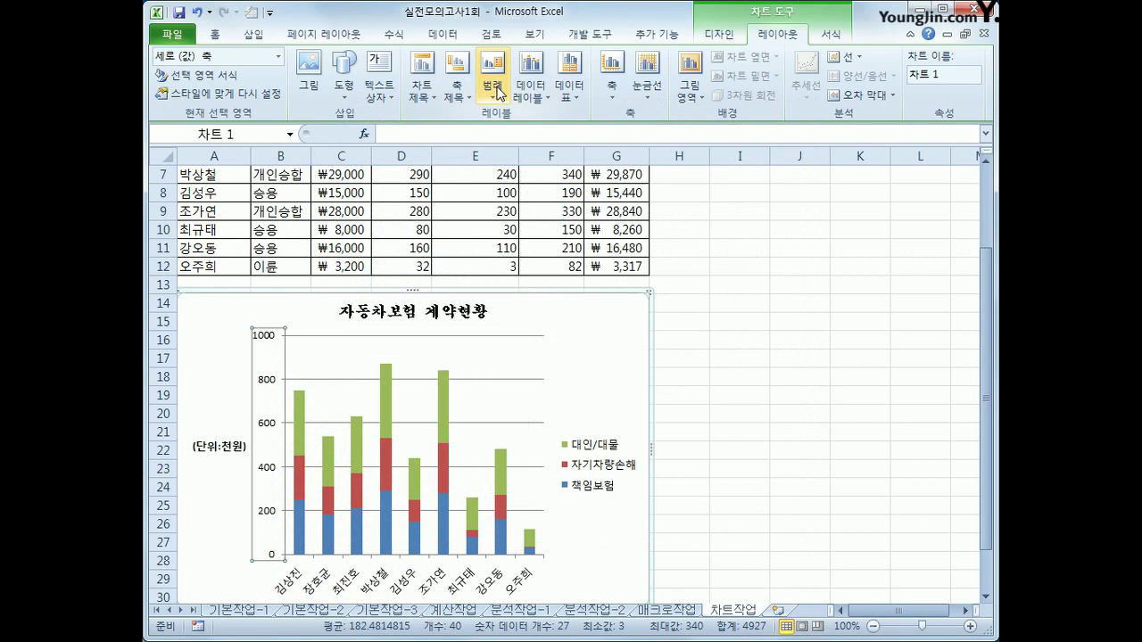
# Place the legend below the plot area and give the chart area's border rounded corners
pyautogui.click(497, 89)
pyautogui.click(517, 307)
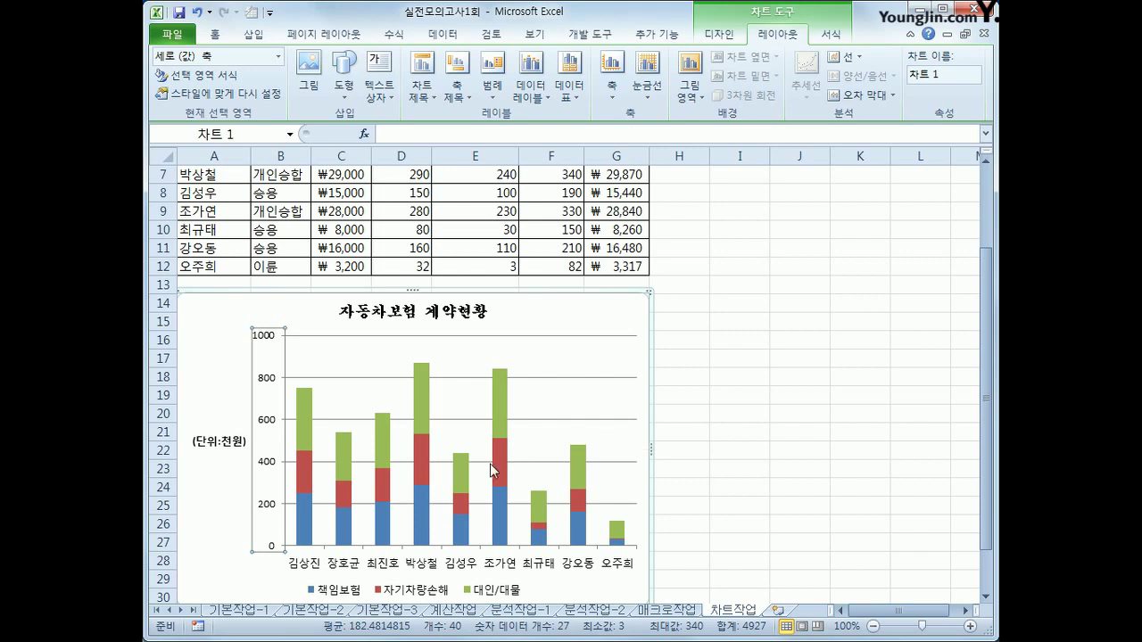
pyautogui.rightClick(615, 317)
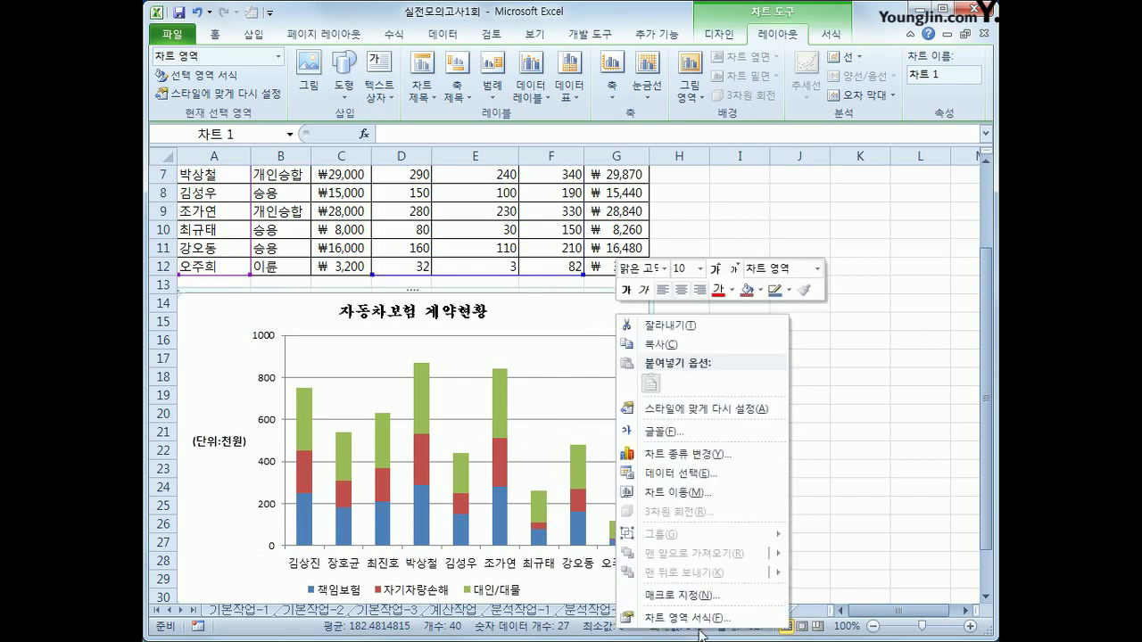
pyautogui.click(678, 618)
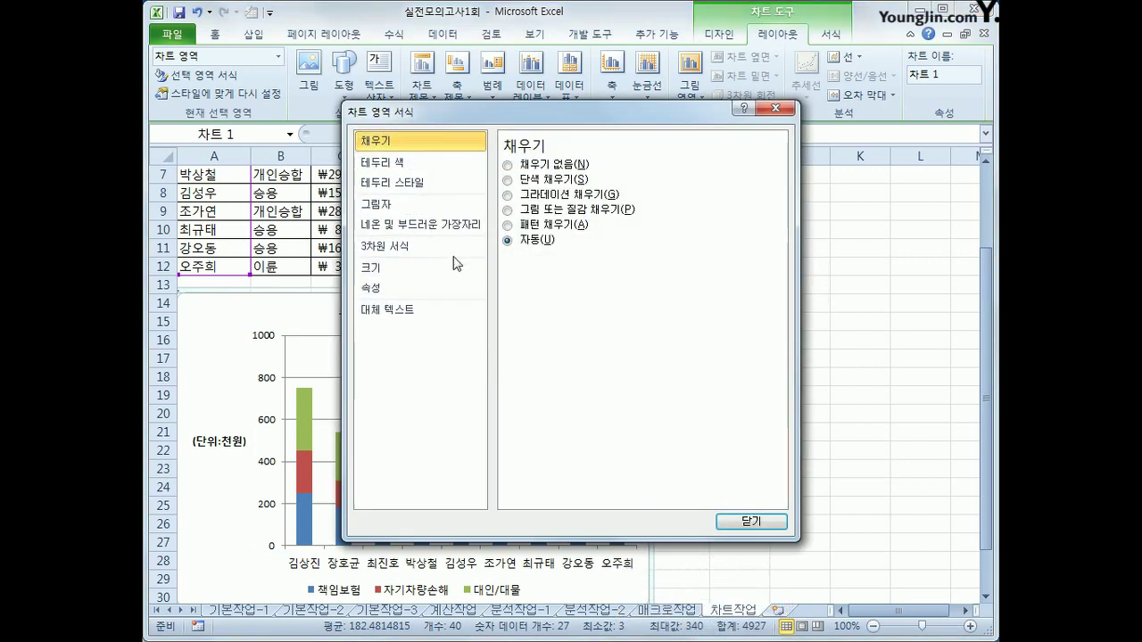
pyautogui.click(397, 183)
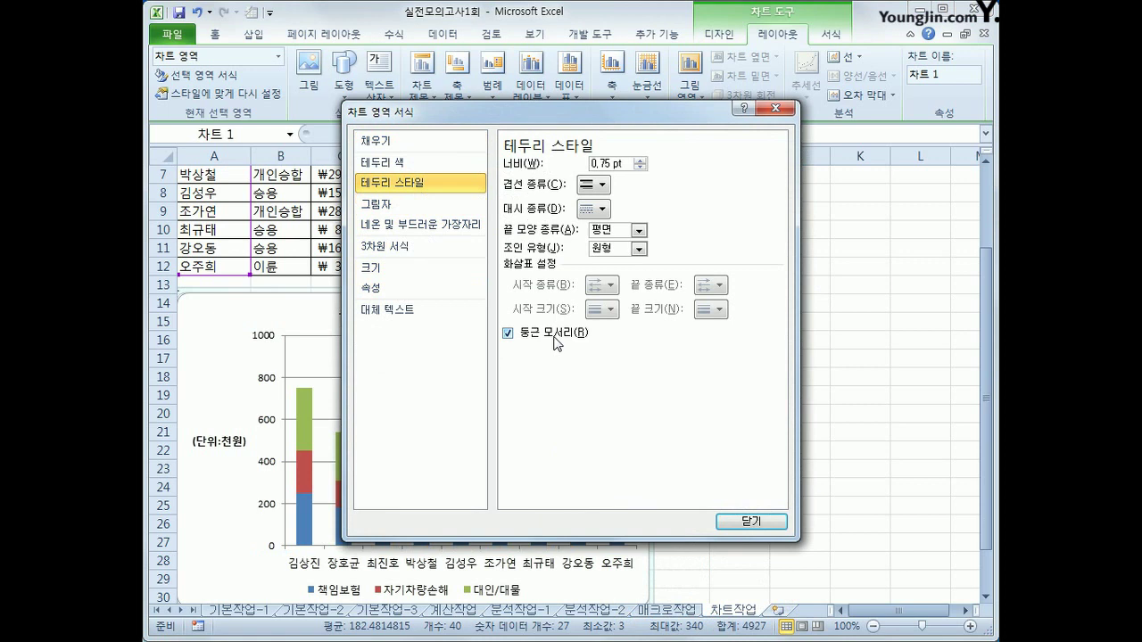
pyautogui.click(744, 513)
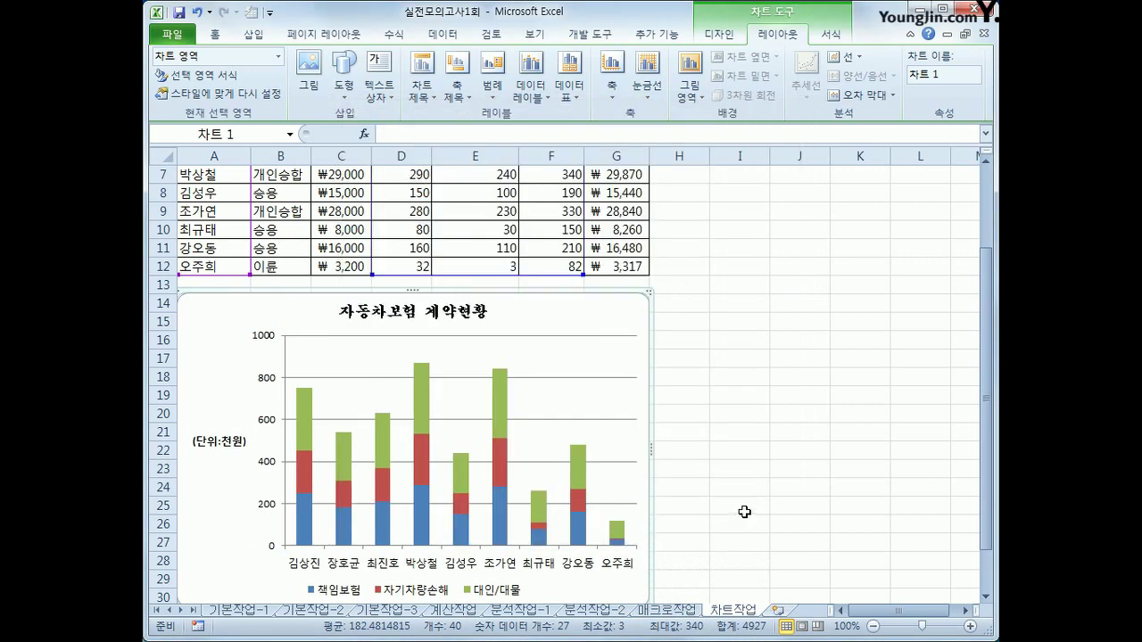
# Add data labels to the 대인/대물 series and deselect the chart
pyautogui.click(426, 405)
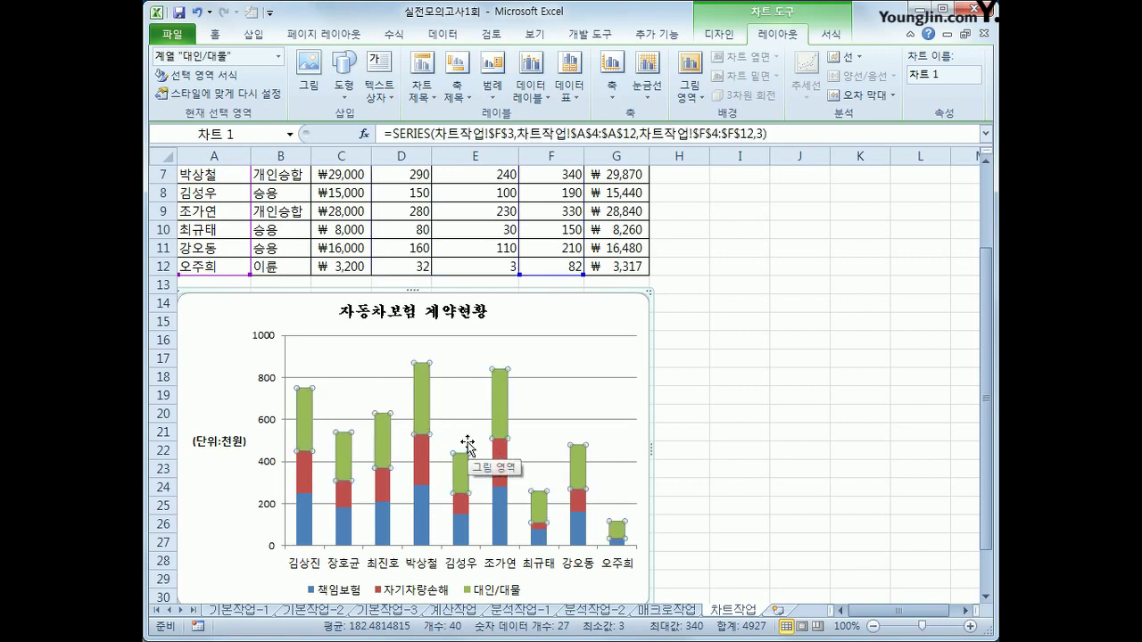
pyautogui.rightClick(425, 393)
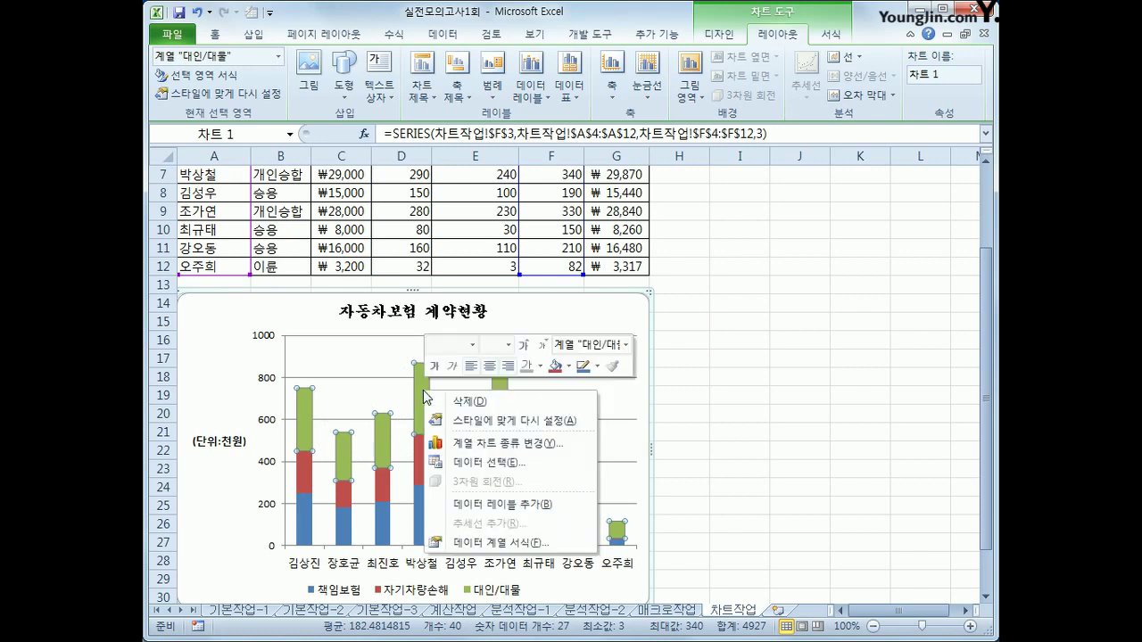
pyautogui.click(544, 504)
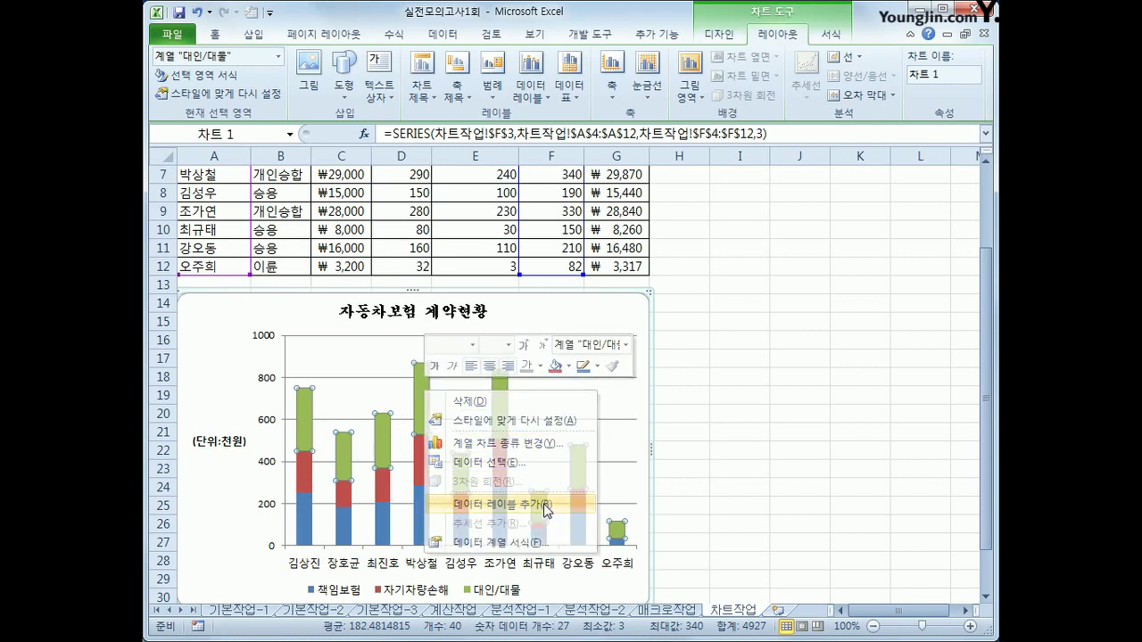
pyautogui.click(721, 456)
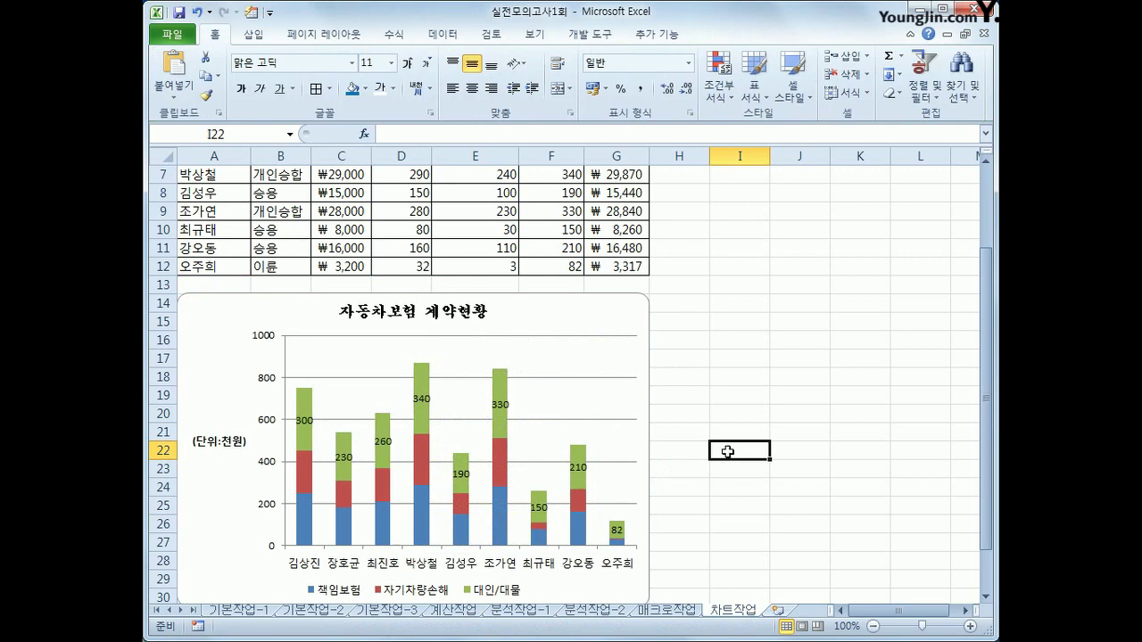